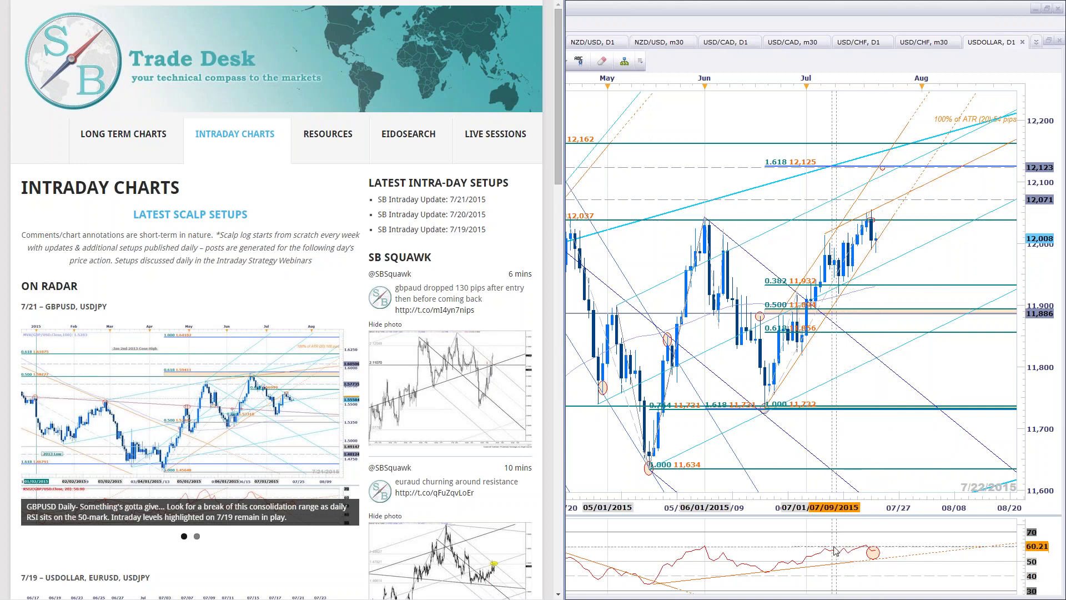
Step: Bring up the full USDOLLAR daily chart and select the ascending pitchfork drawn off the May low
key("super+Up")
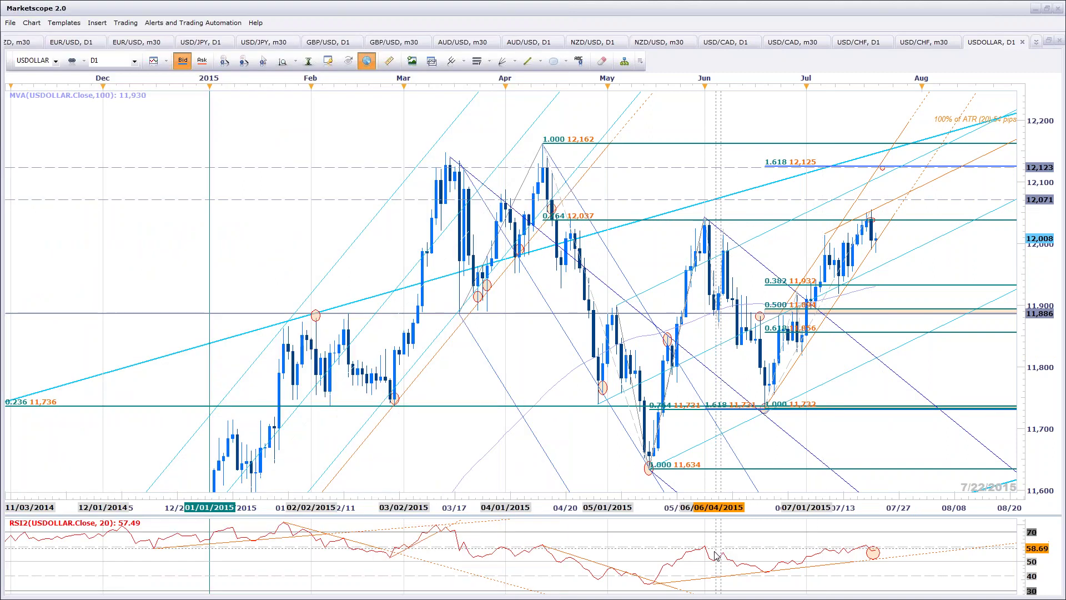
scroll(639, 345, "down", 1)
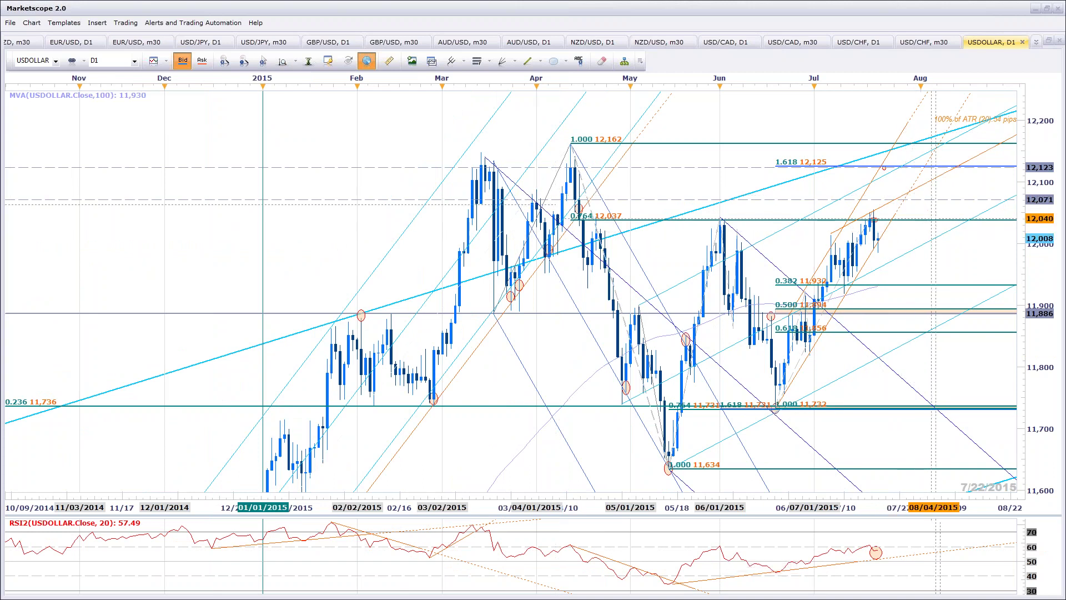
scroll(937, 230, "down", 1)
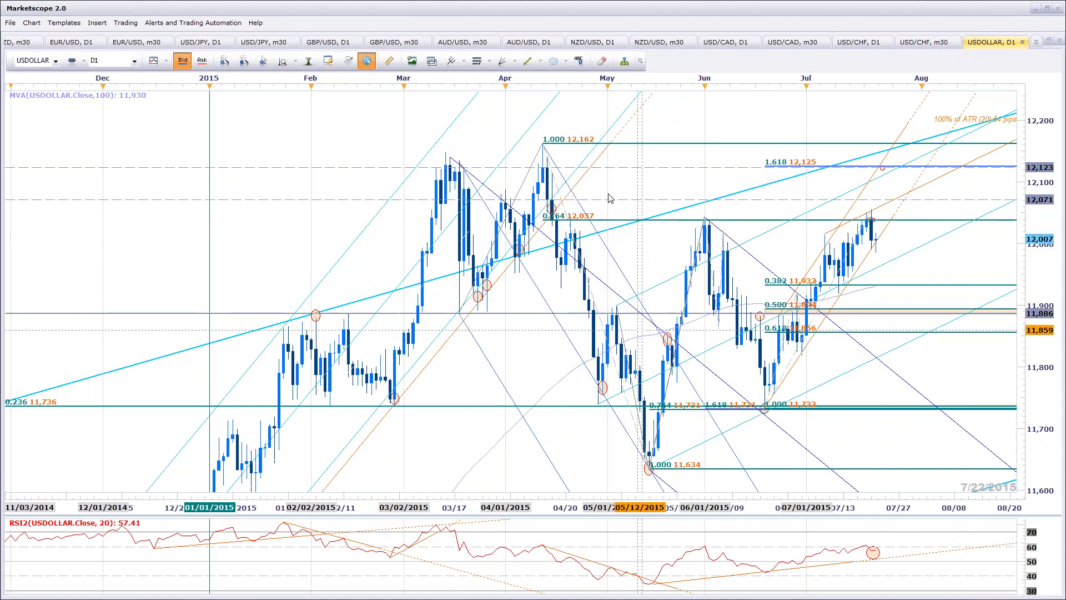
left_click(769, 399)
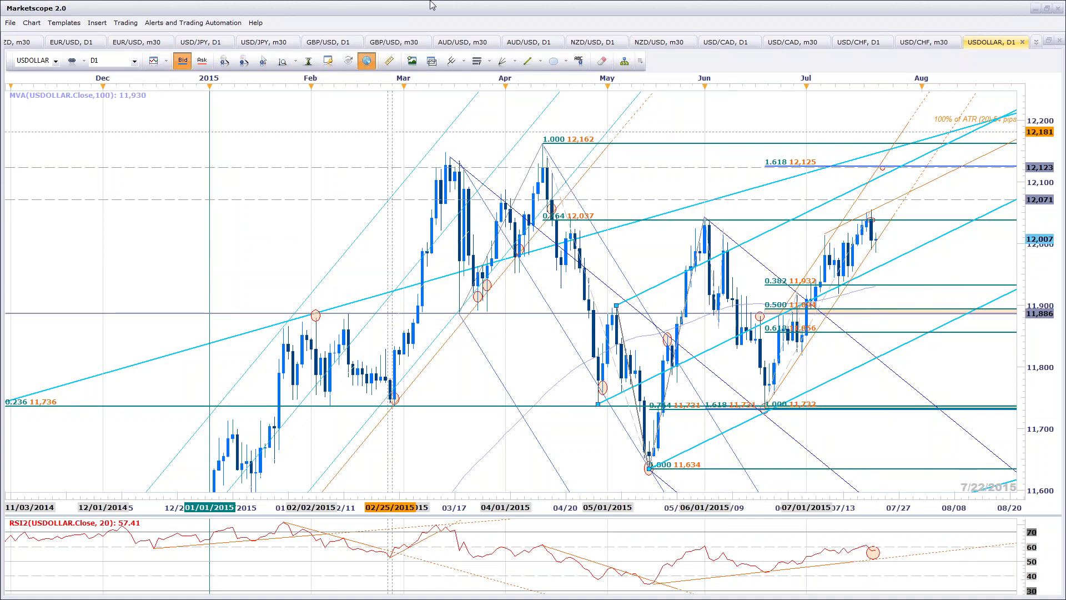
Step: Switch to the browser and view the enlarged USDOLLAR Daily, Scale and 30min charts in the 7/21/2015 SB Intraday Update
key("alt+Tab")
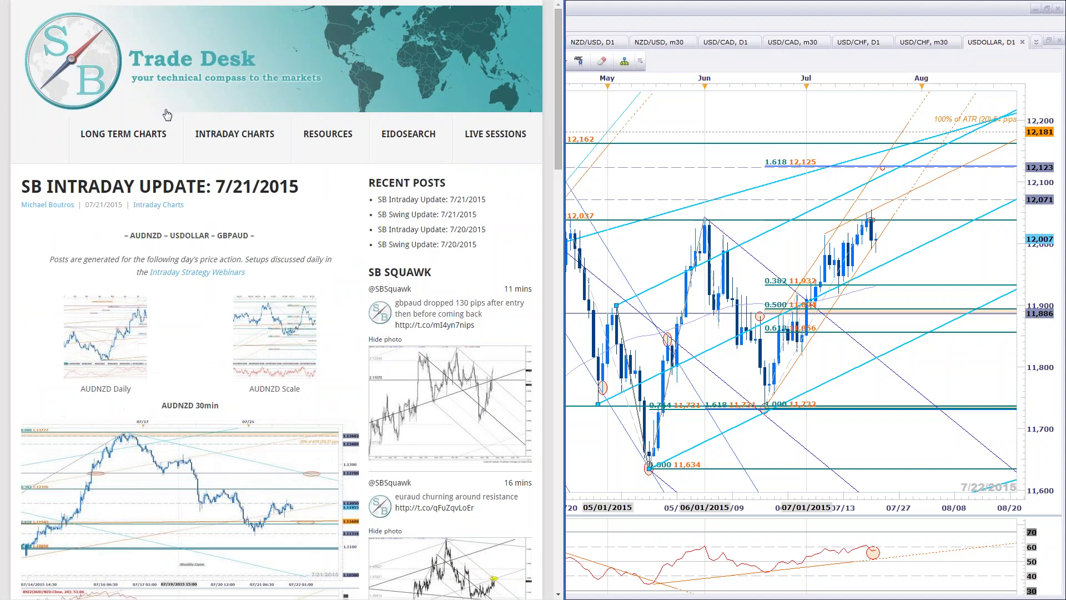
scroll(82, 181, "down", 10)
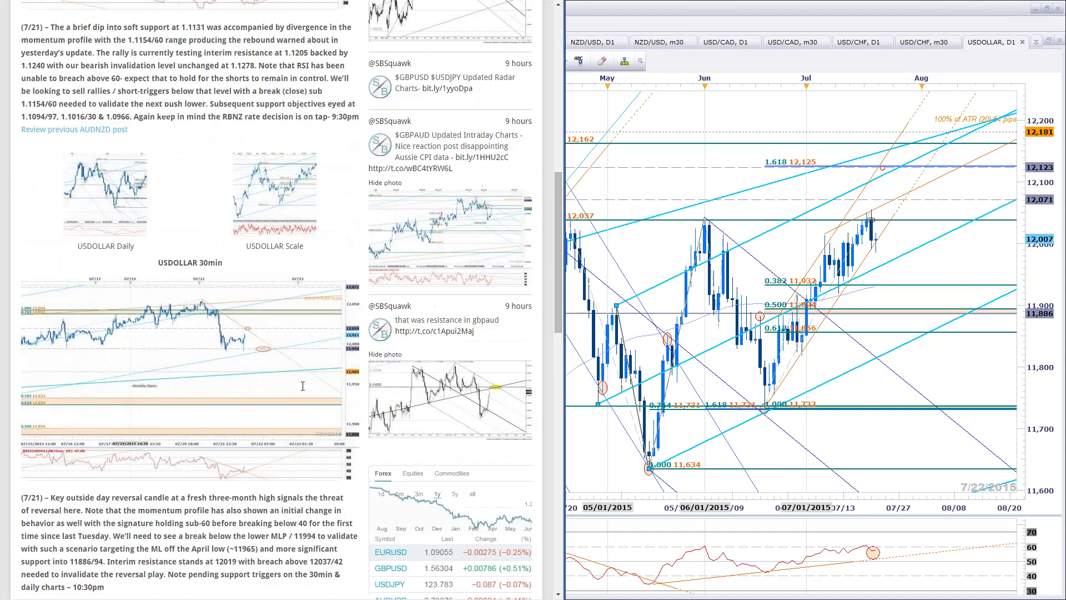
left_click(88, 179)
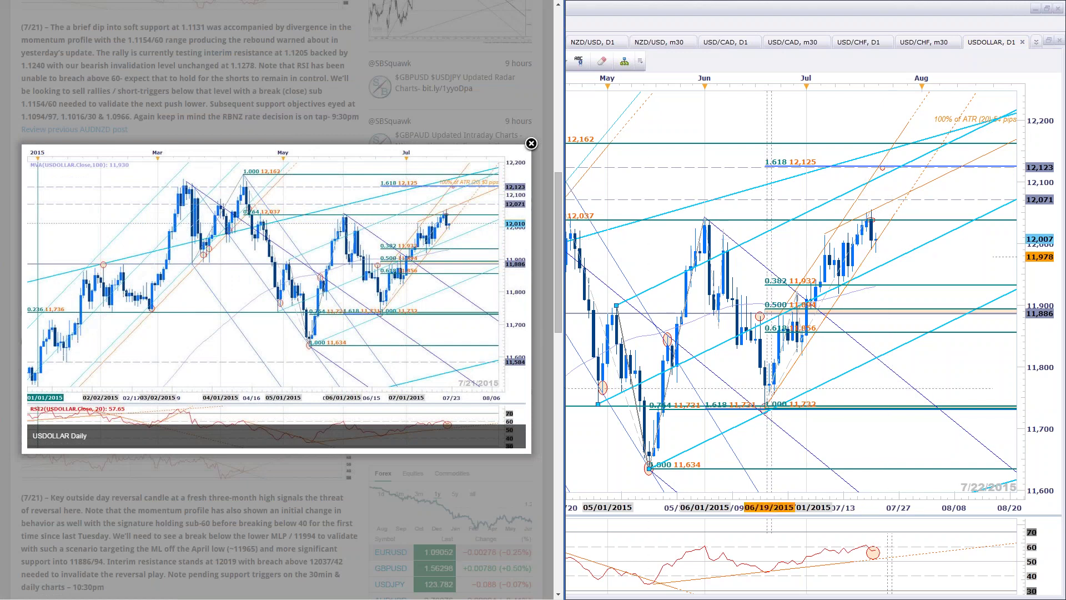
left_click(511, 298)
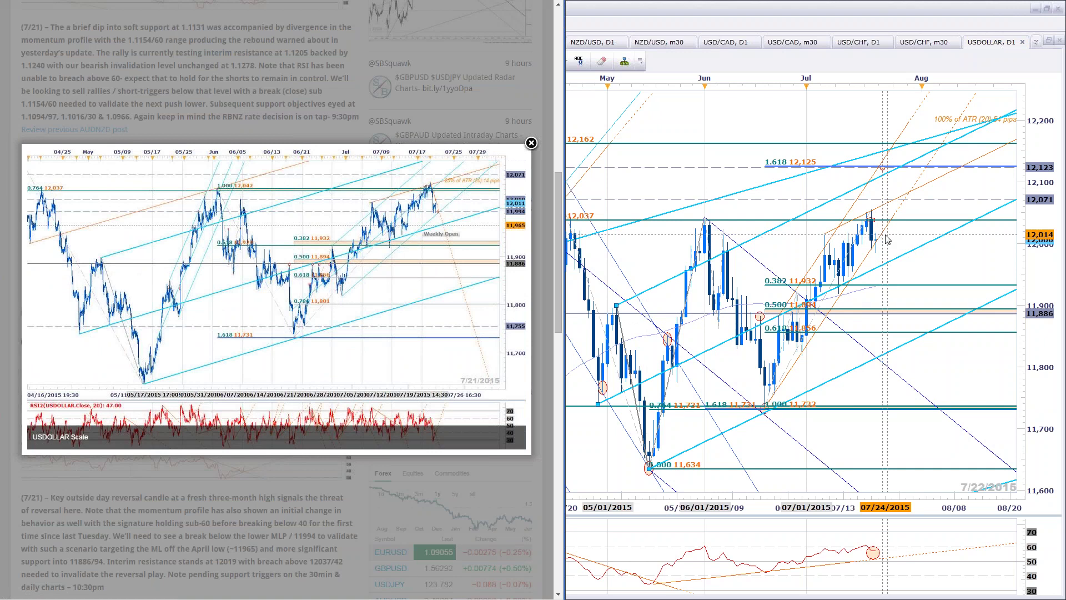
left_click(531, 143)
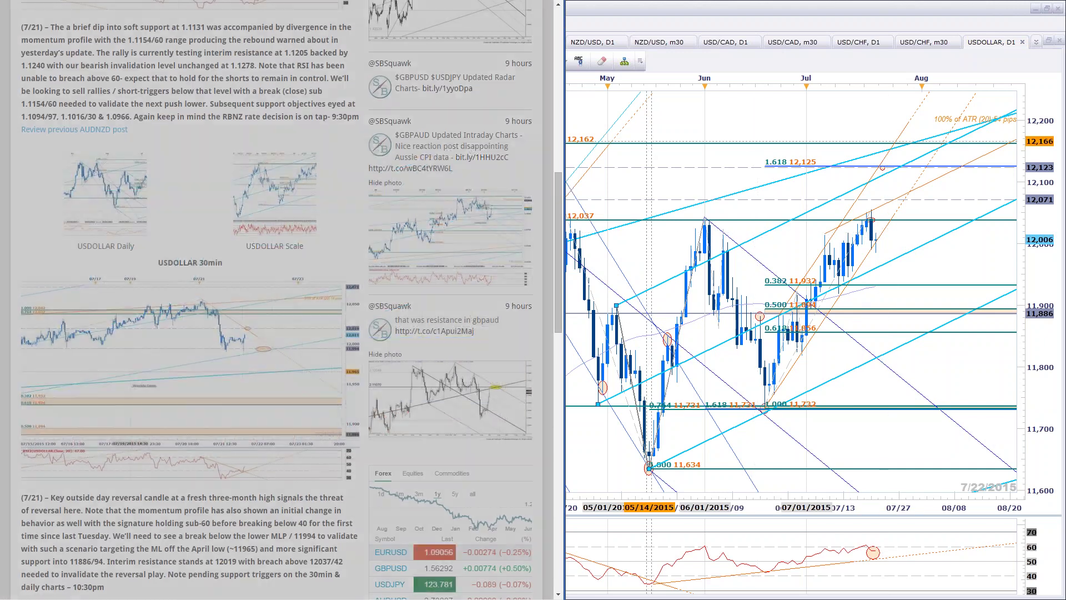
left_click(257, 388)
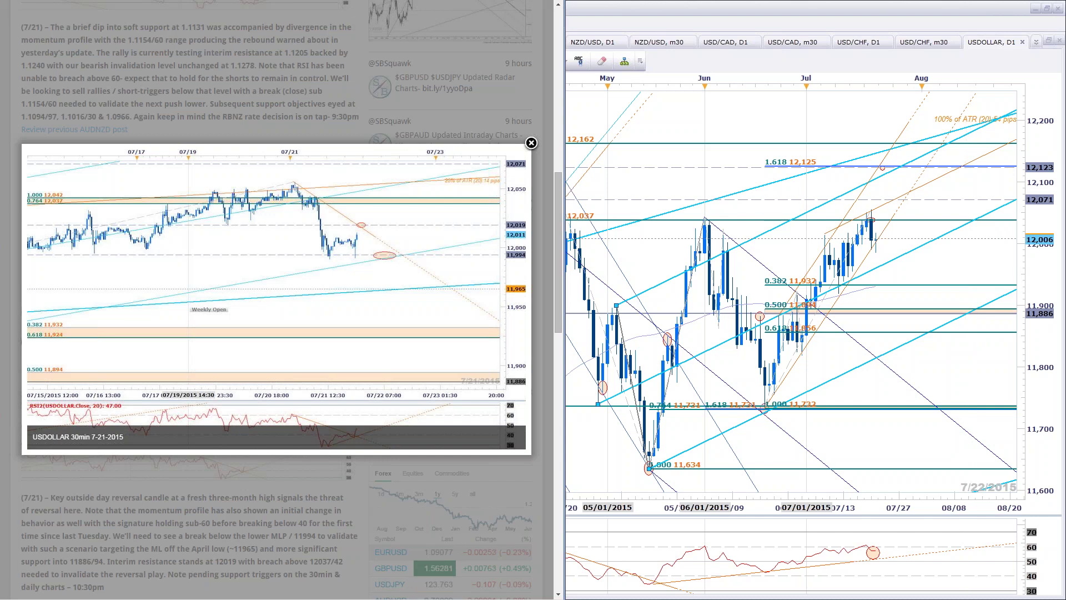
Step: Switch to the USDOLLAR 30-minute chart in Marketscope and examine the price action since mid-July in close-up
key("alt+Tab")
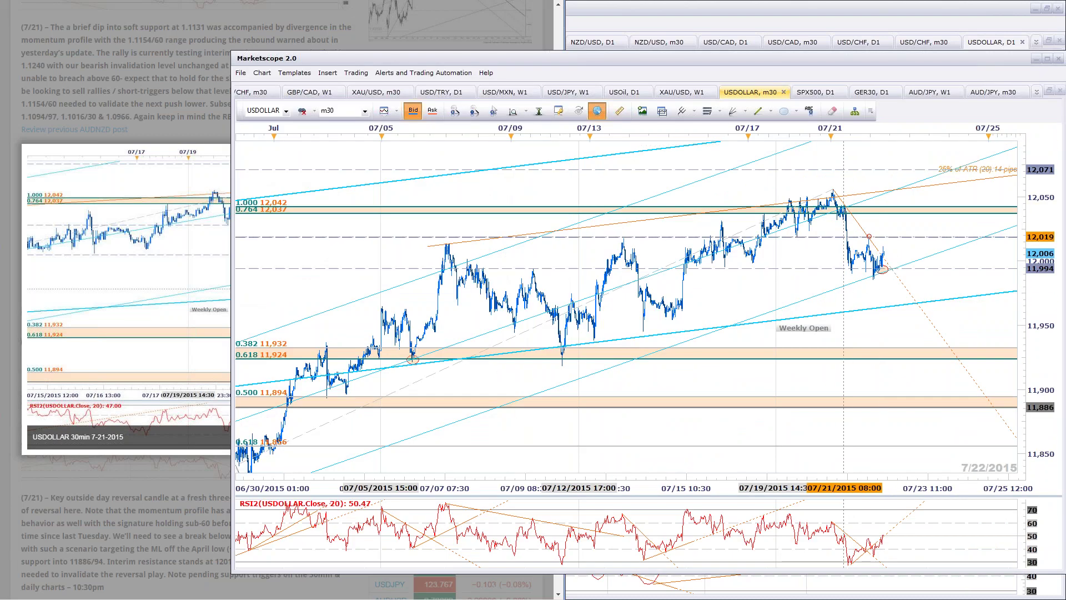
scroll(896, 331, "up", 5)
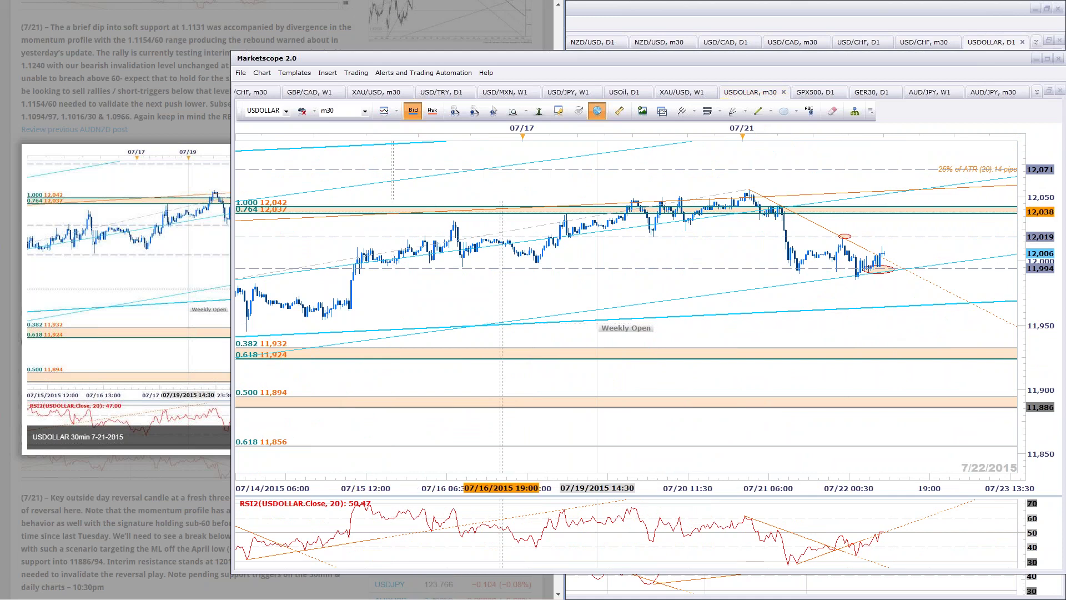
key("alt+Tab")
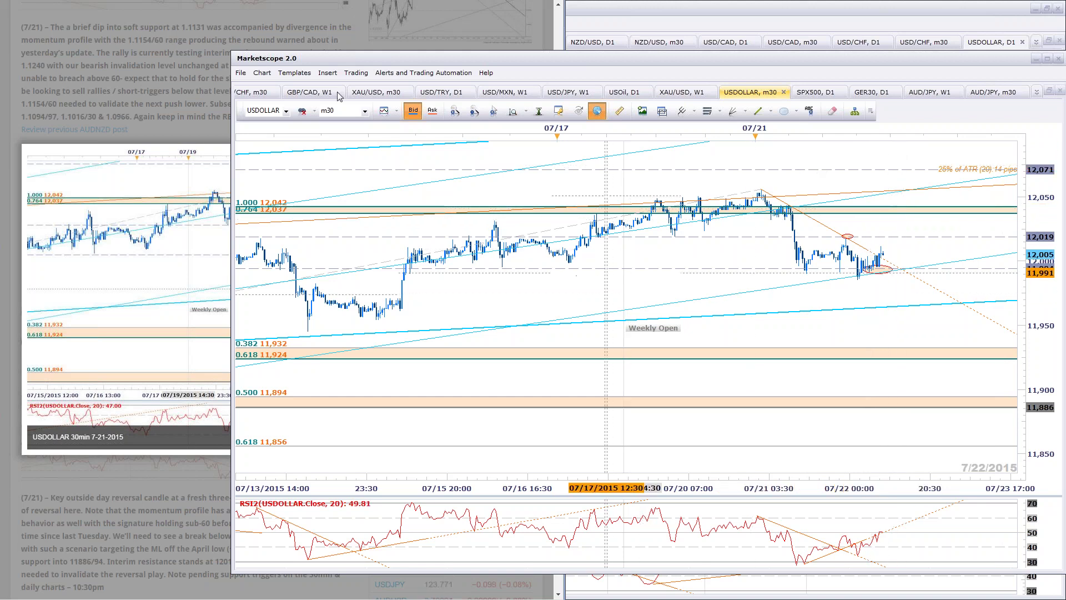
Step: Return to the intraday update page, close the enlarged USDOLLAR chart and read the 7/21 USDOLLAR commentary
key("alt+Tab")
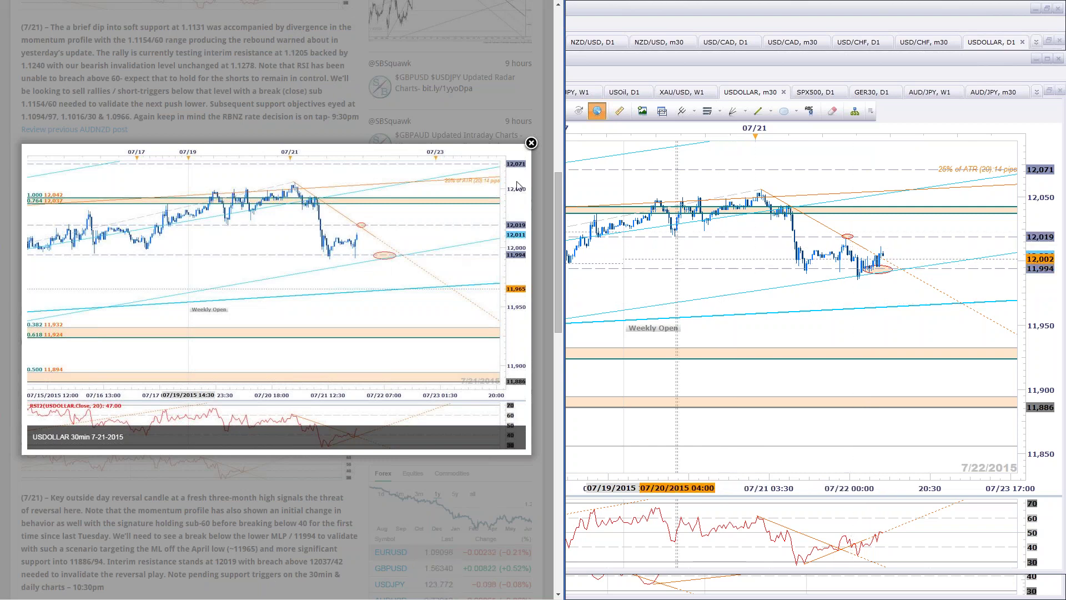
key("Escape")
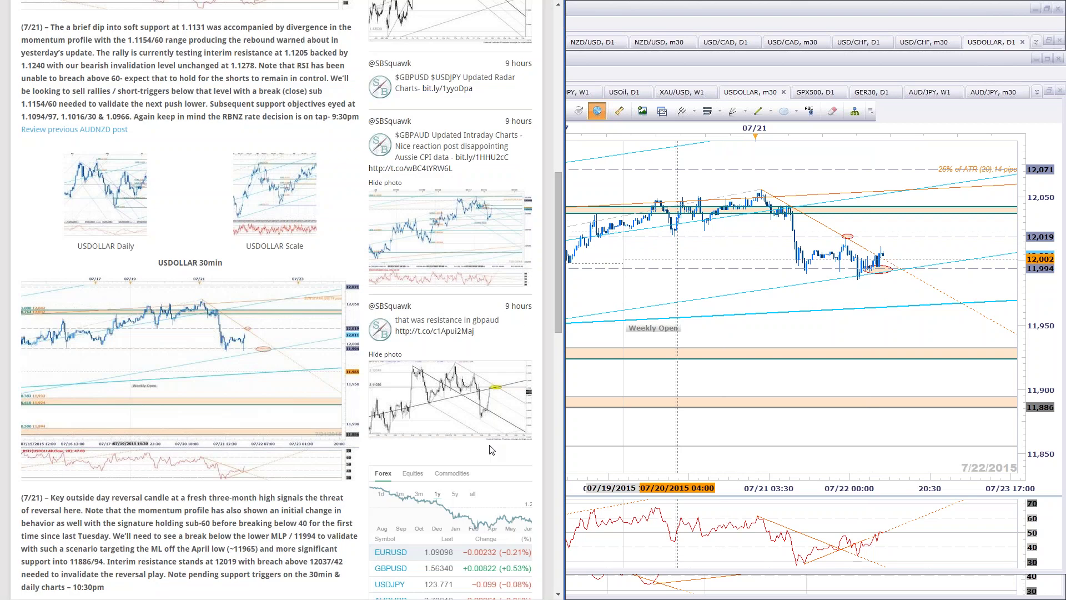
scroll(492, 450, "down", 1)
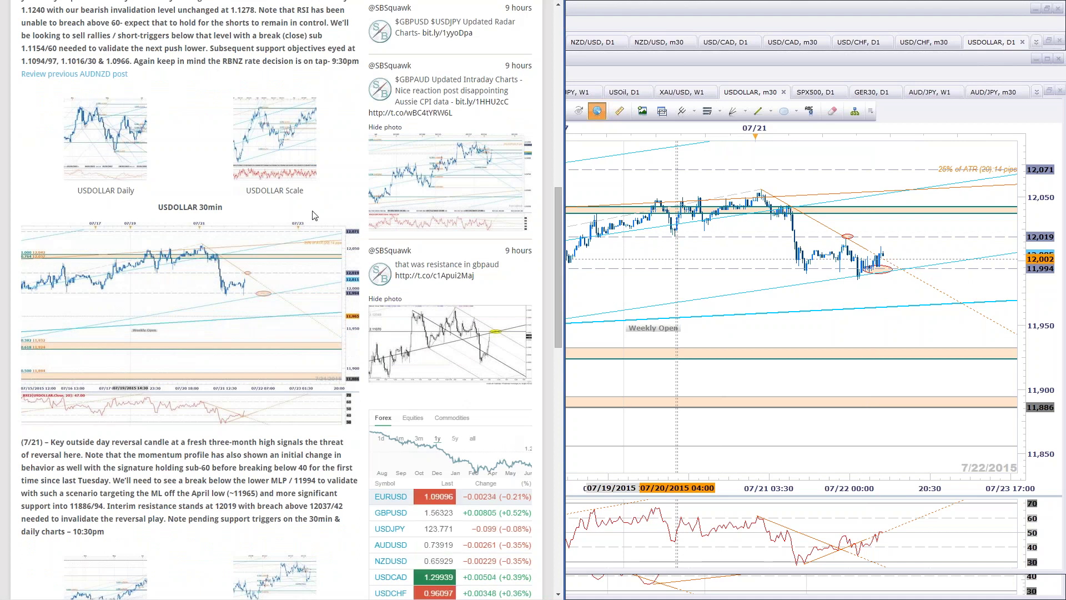
Step: Examine the USDOLLAR 30-minute chart's channel lines and Fibonacci levels over the wider March to July history, then in close-up around mid-July
left_click(833, 340)
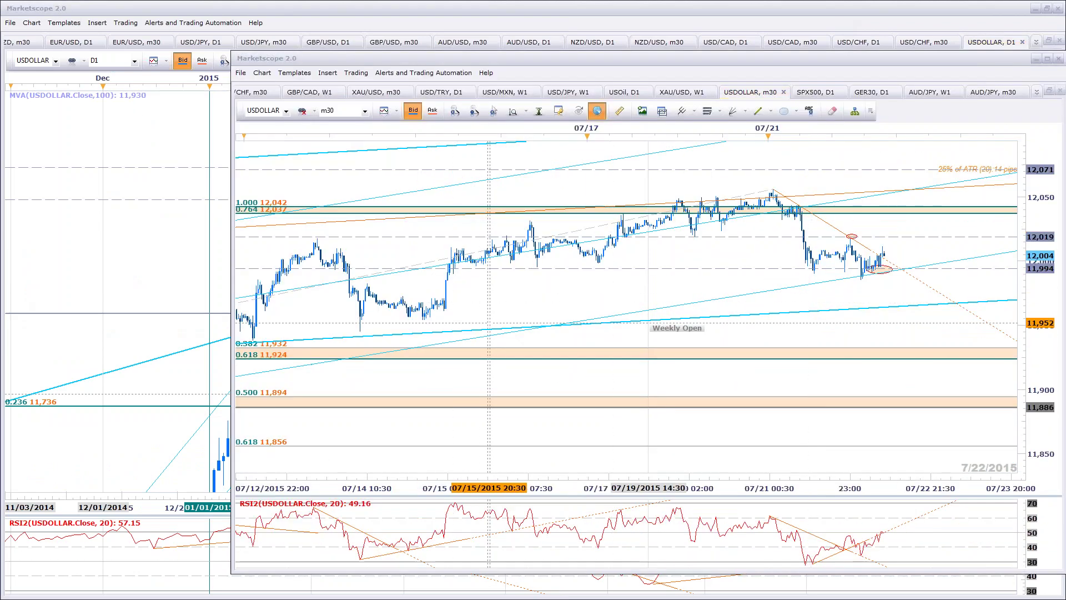
scroll(489, 322, "down", 5)
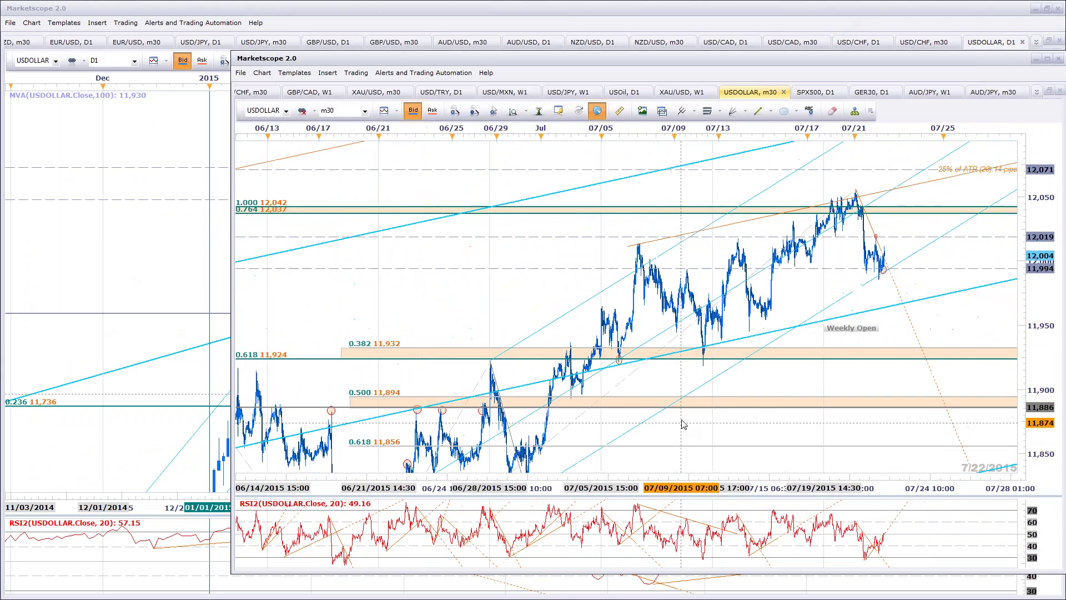
scroll(683, 424, "down", 3)
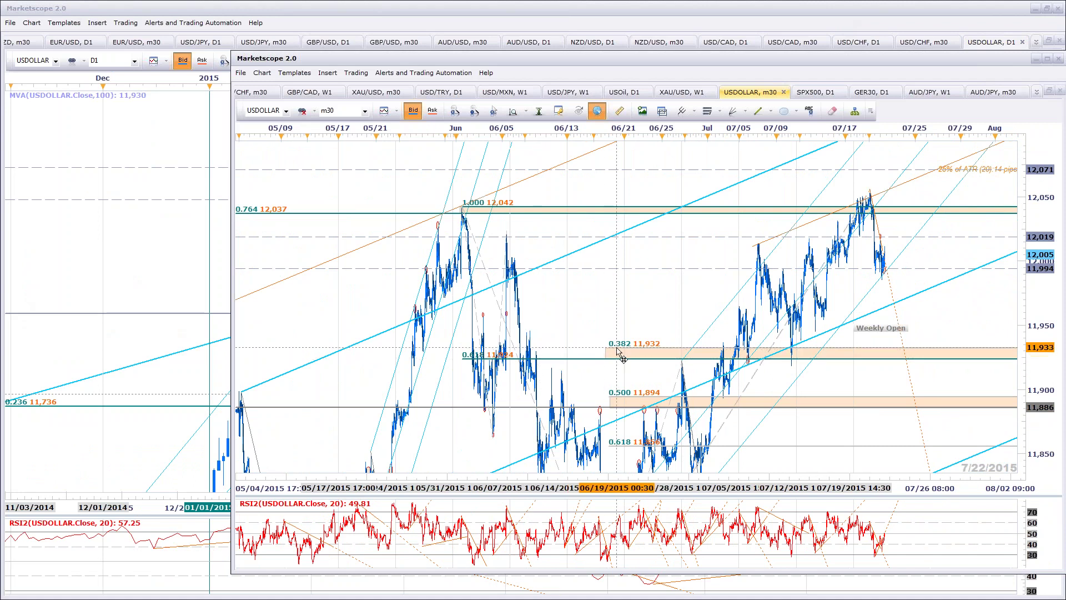
scroll(617, 355, "down", 1)
scroll(616, 360, "down", 1)
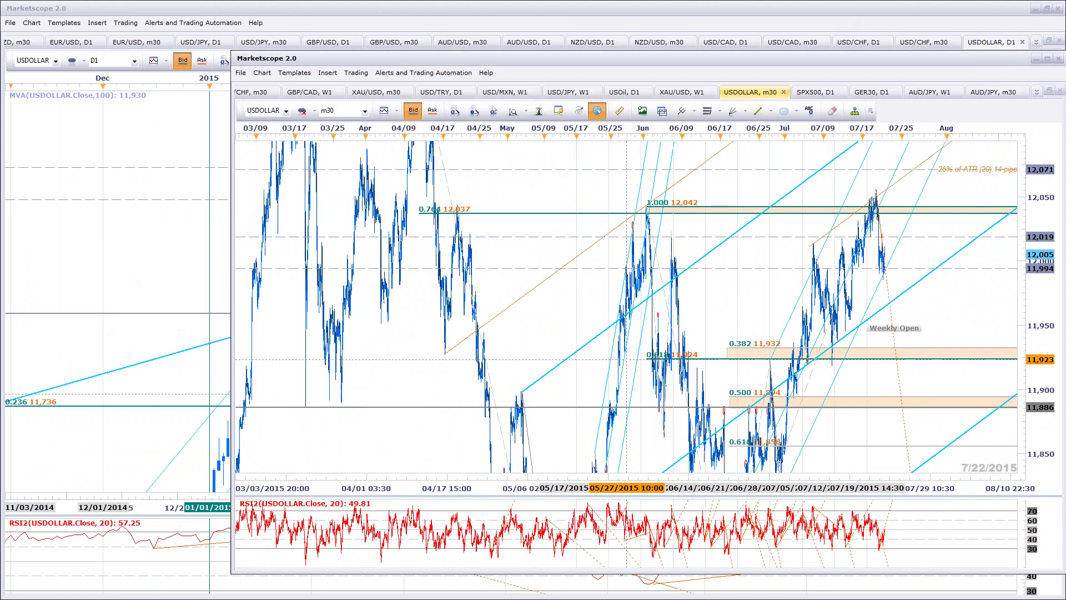
scroll(944, 288, "up", 2)
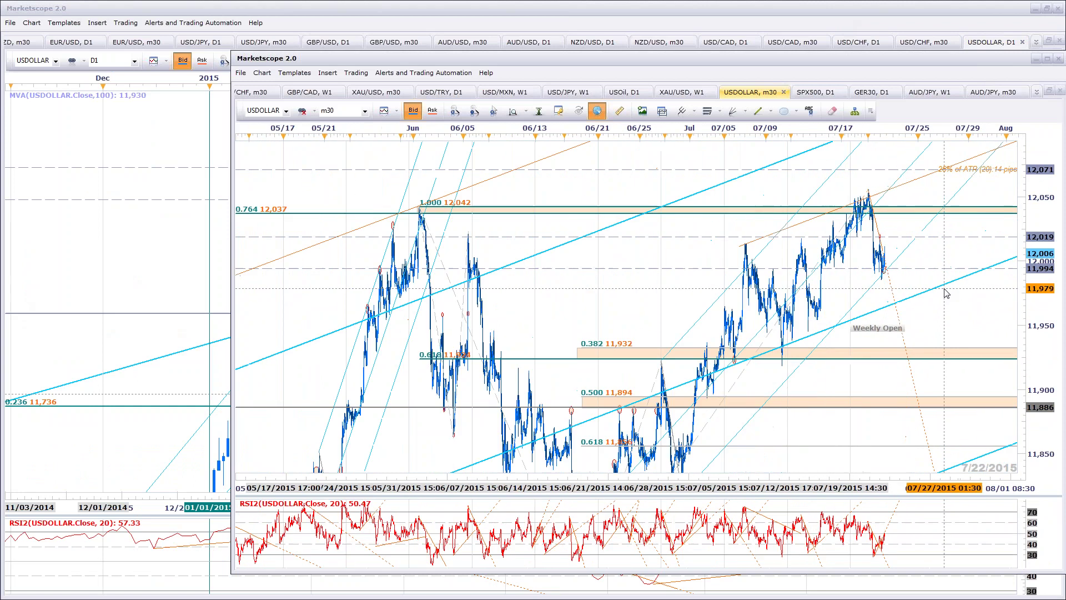
scroll(944, 289, "up", 2)
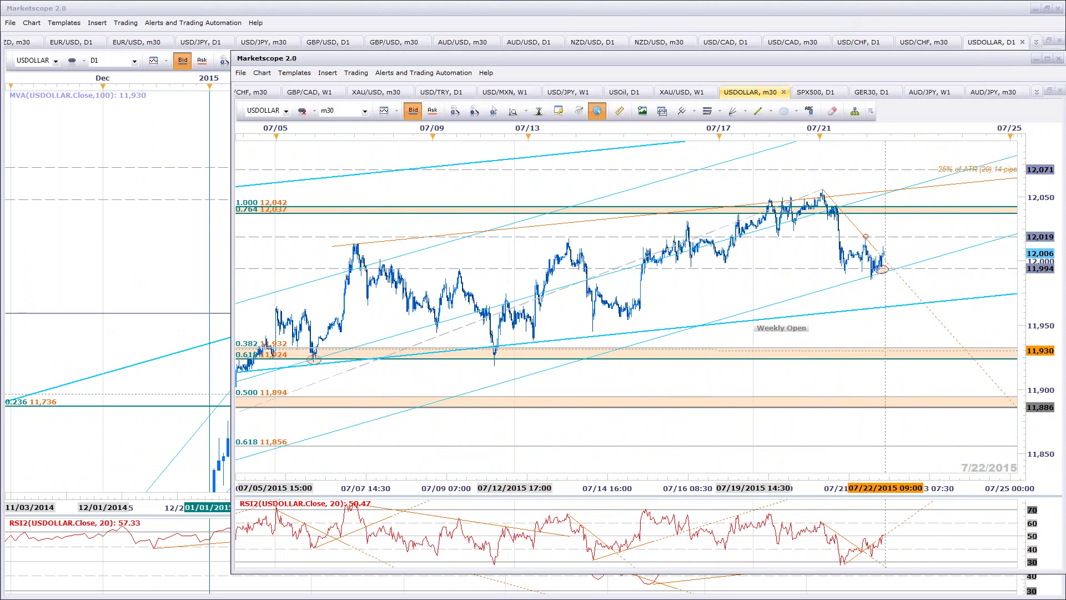
scroll(899, 345, "up", 3)
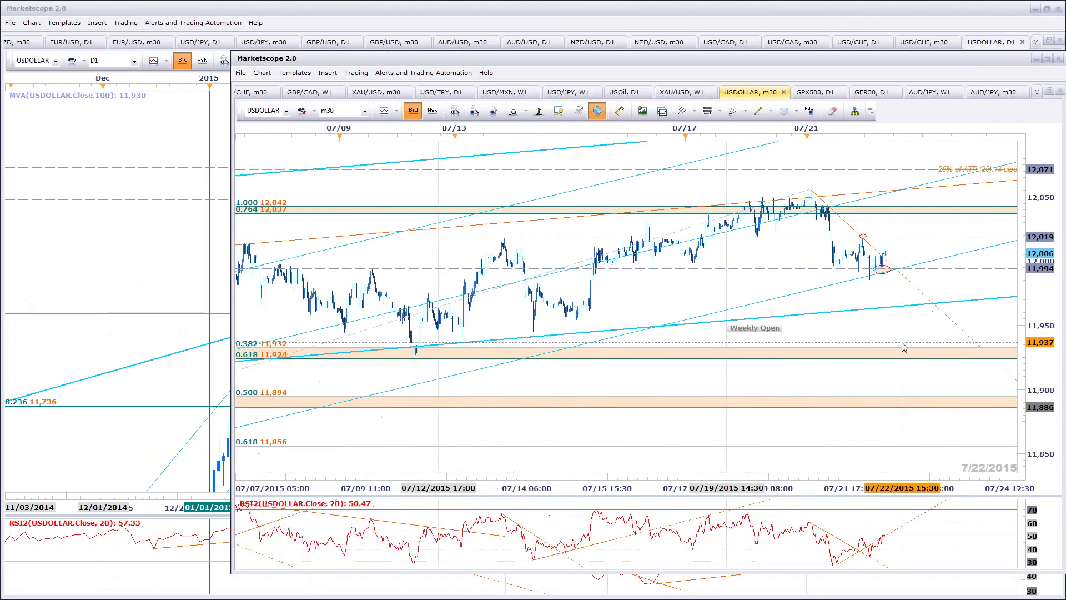
scroll(901, 342, "up", 1)
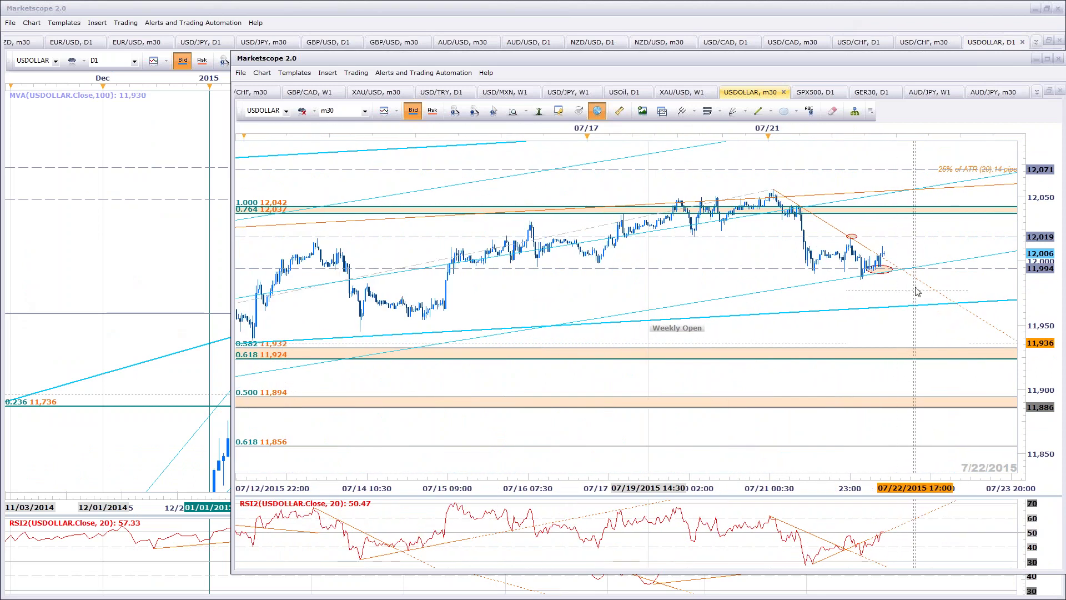
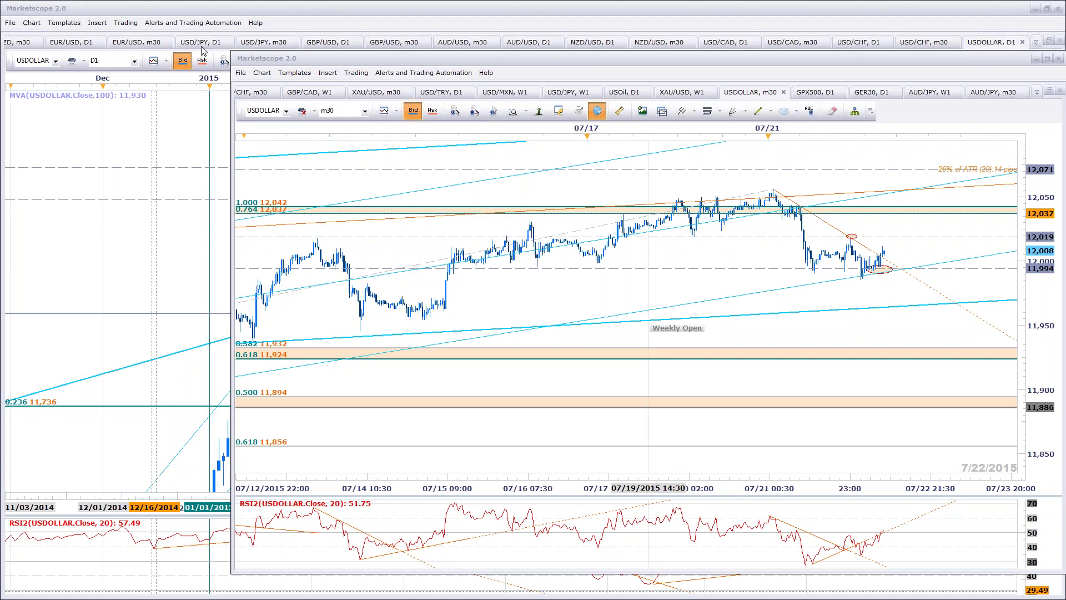
Step: Switch to the browser and view the enlarged GBPAUD Daily and Scale charts in the intraday update
key("alt+Tab")
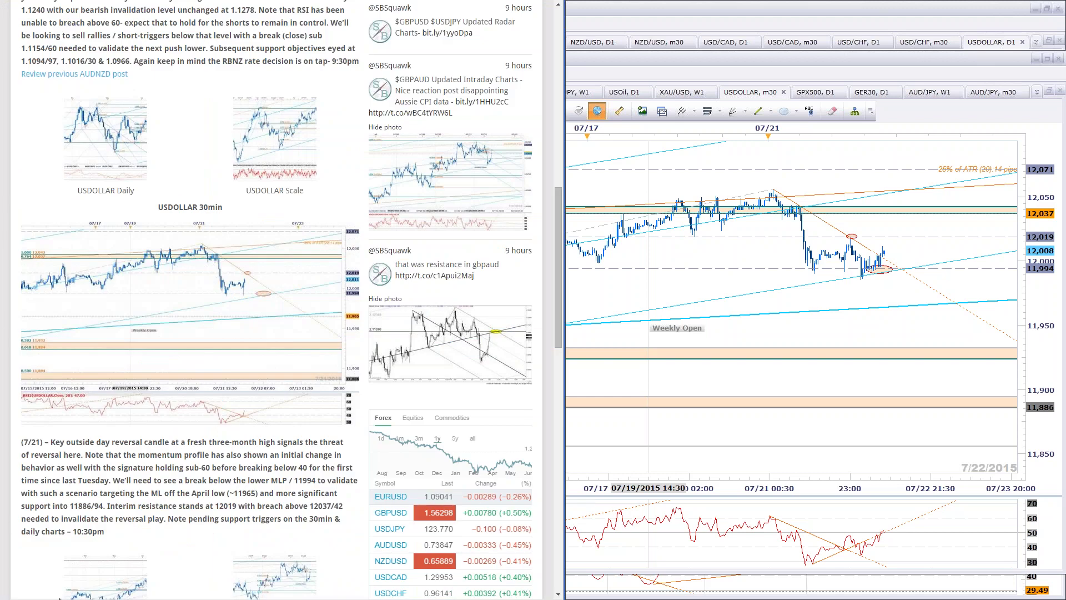
scroll(224, 479, "down", 9)
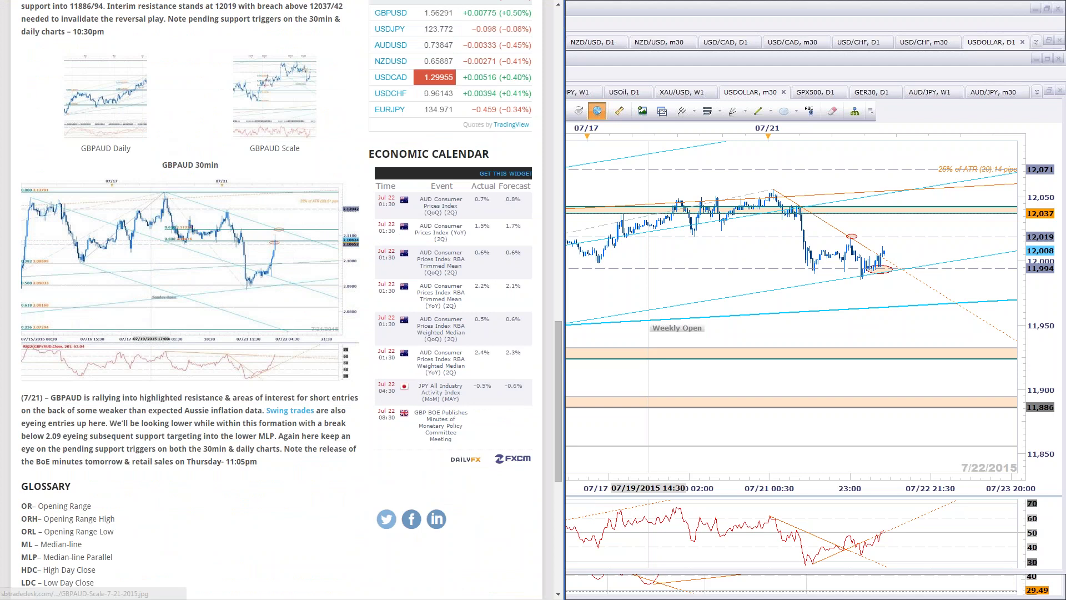
left_click(142, 134)
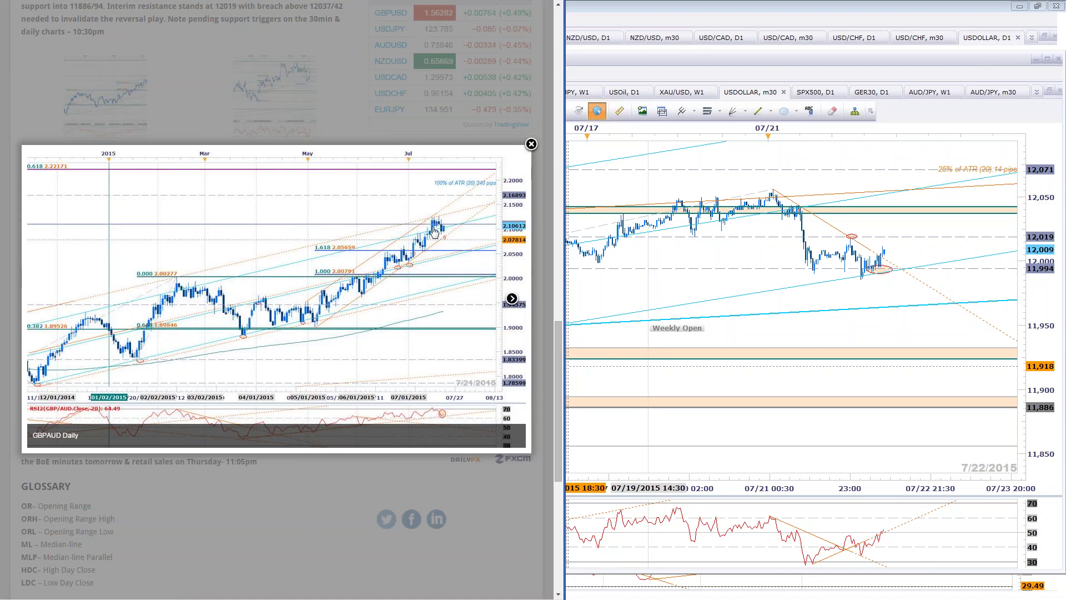
left_click(532, 144)
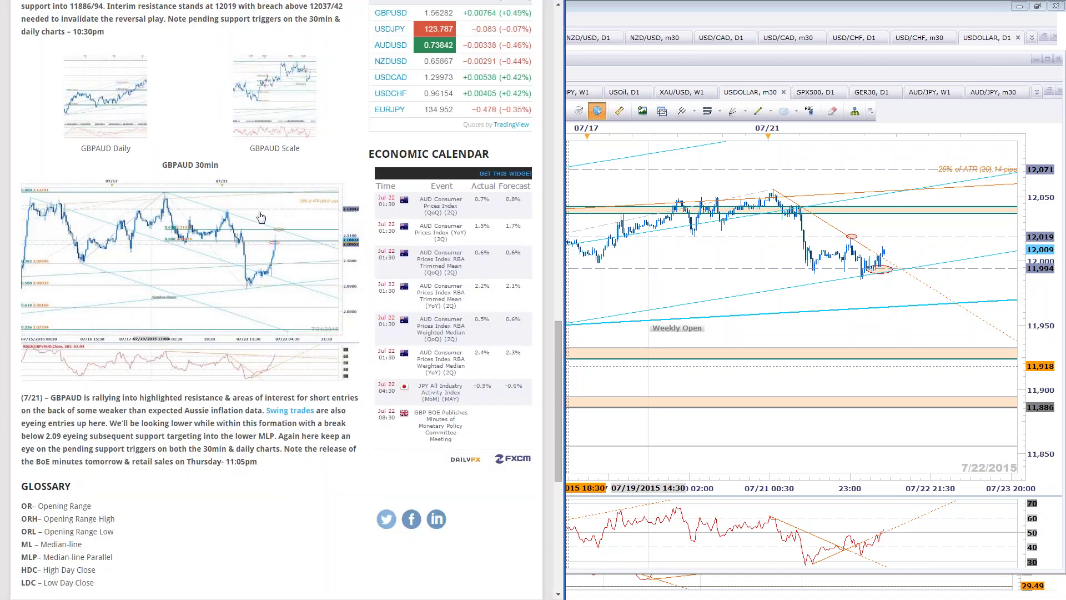
left_click(276, 300)
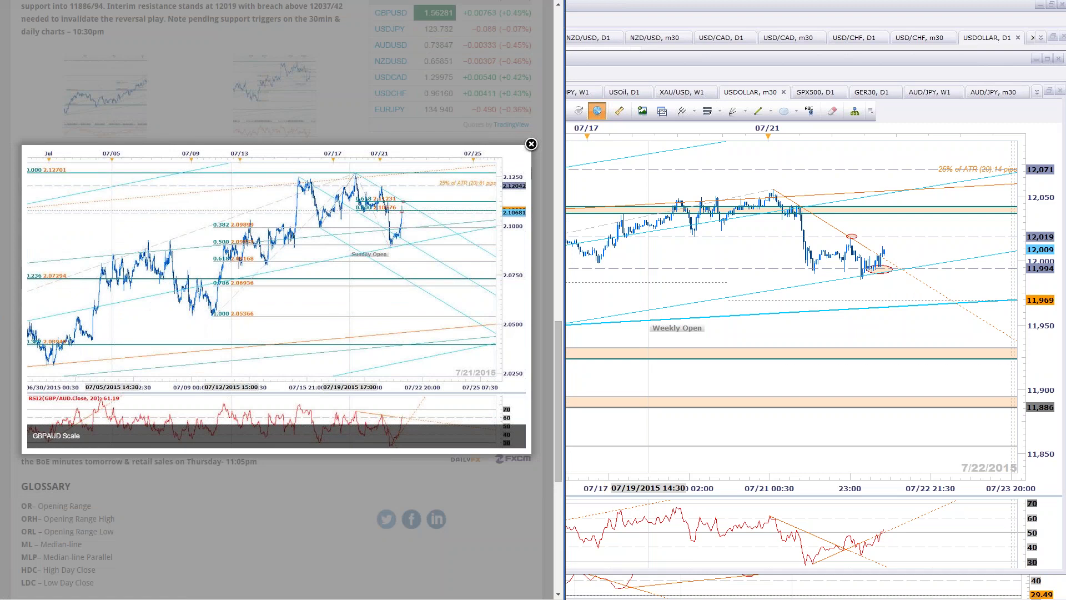
Step: Open the GBP/AUD daily chart in Marketscope and select the steep upper trendline rising to the mid-July highs
left_click(944, 311)
left_click(982, 35)
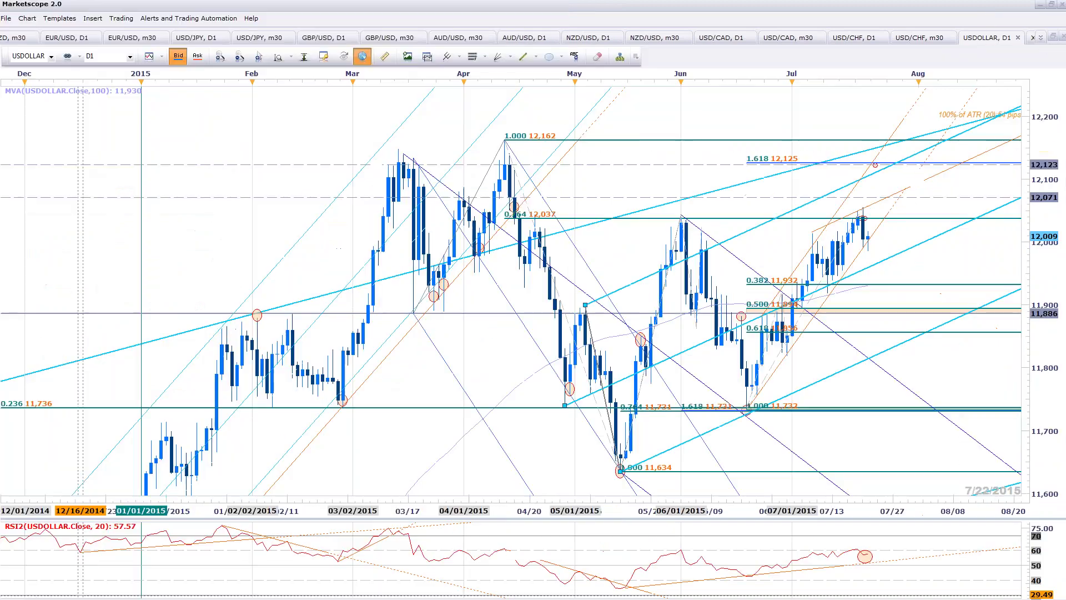
left_click(1041, 38)
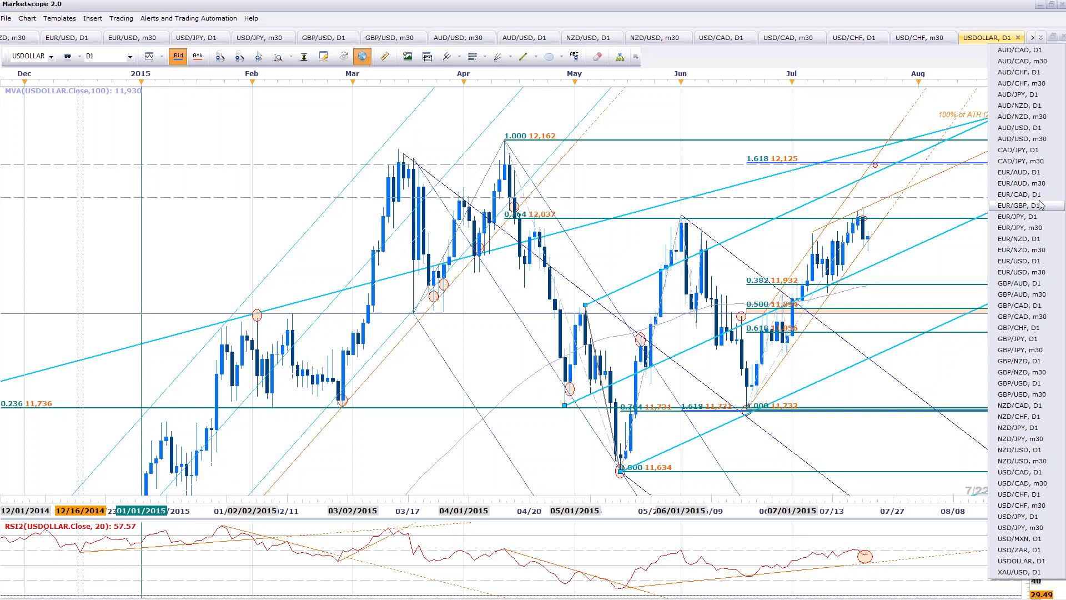
left_click(1036, 284)
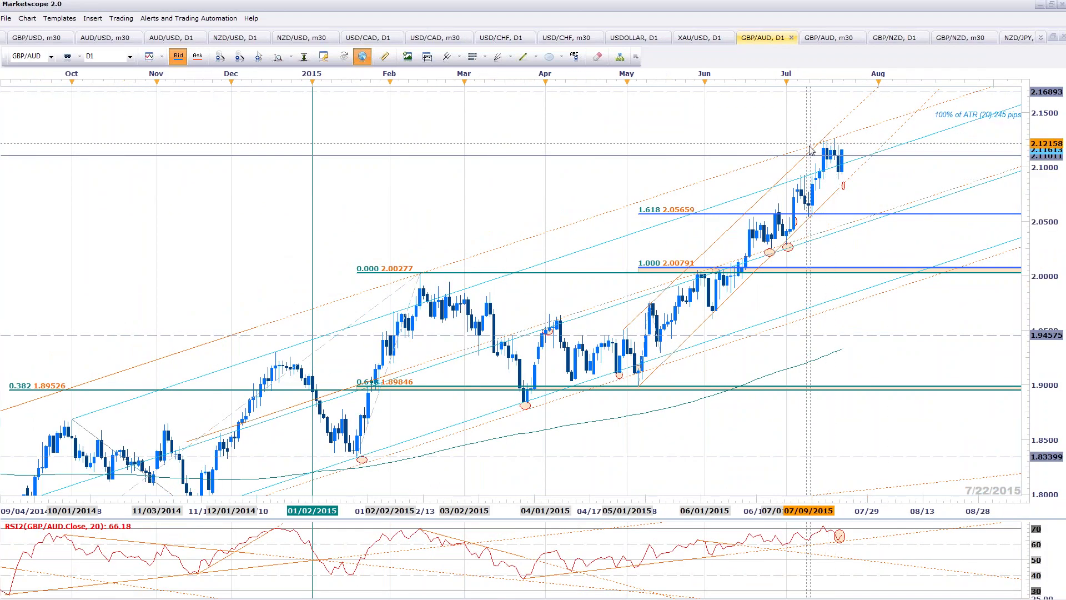
left_click(825, 140)
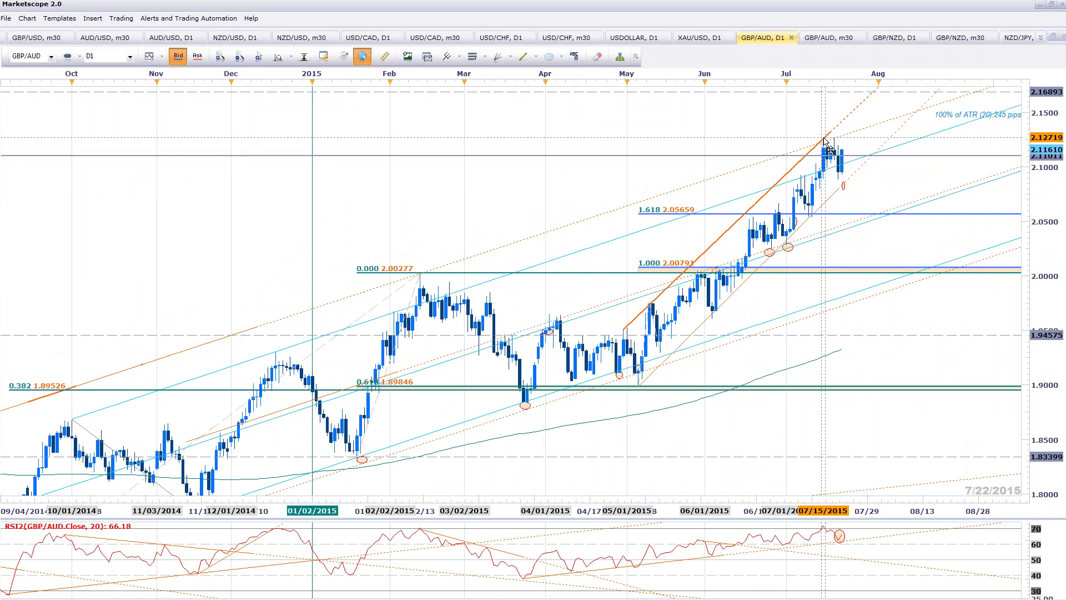
left_click_drag(824, 138, 831, 132)
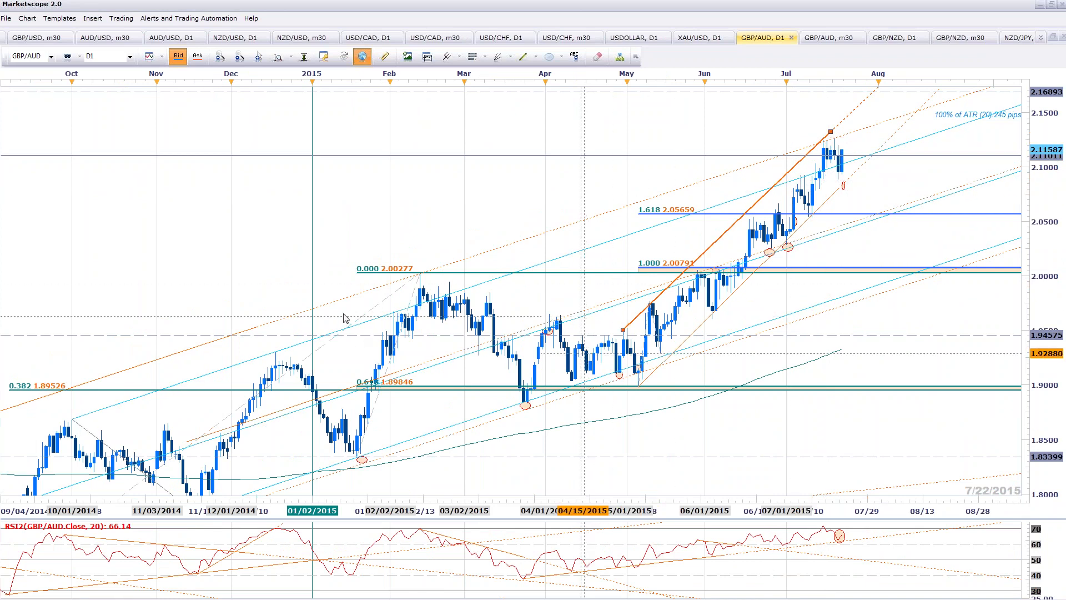
Step: Examine the Andrews' Pitchfork on the GBP/AUD daily chart where it originates from the September to November 2014 swings
scroll(345, 319, "down", 2)
left_click_drag(476, 167, 667, 167)
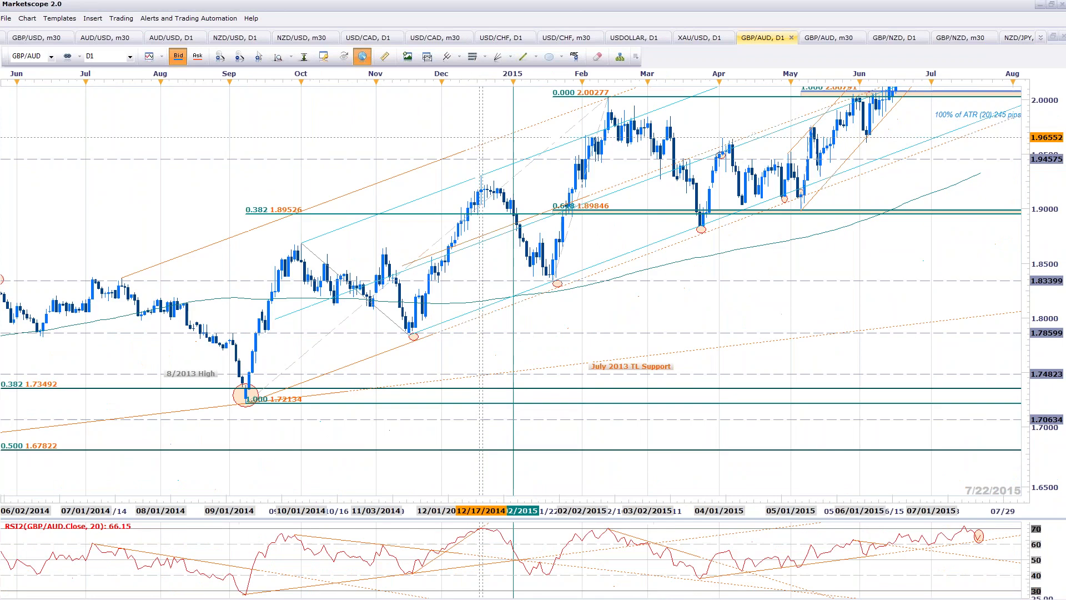
left_click(406, 204)
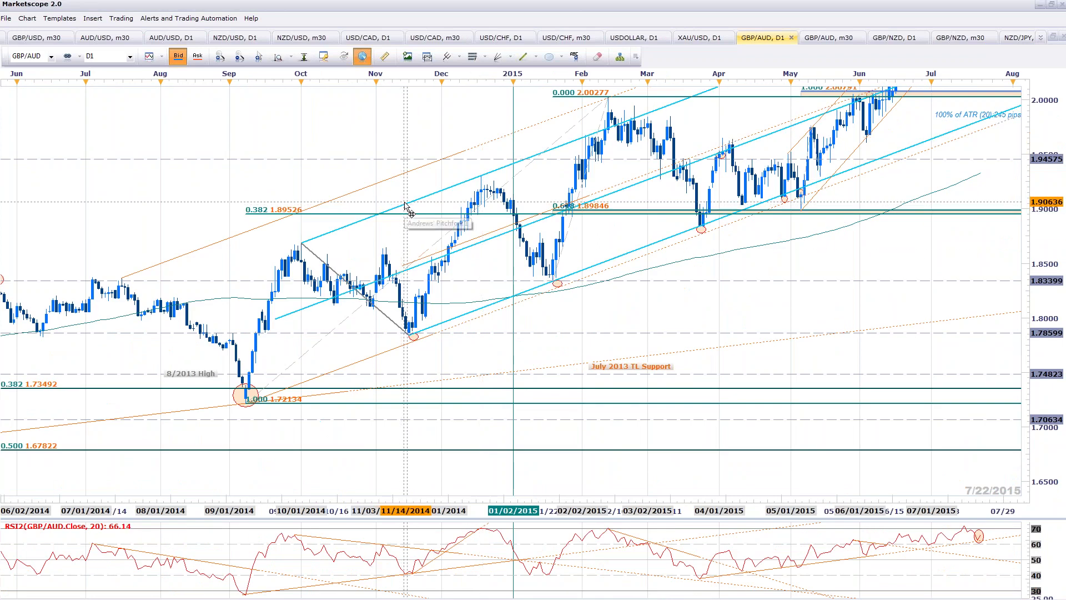
left_click(392, 223)
left_click(281, 320)
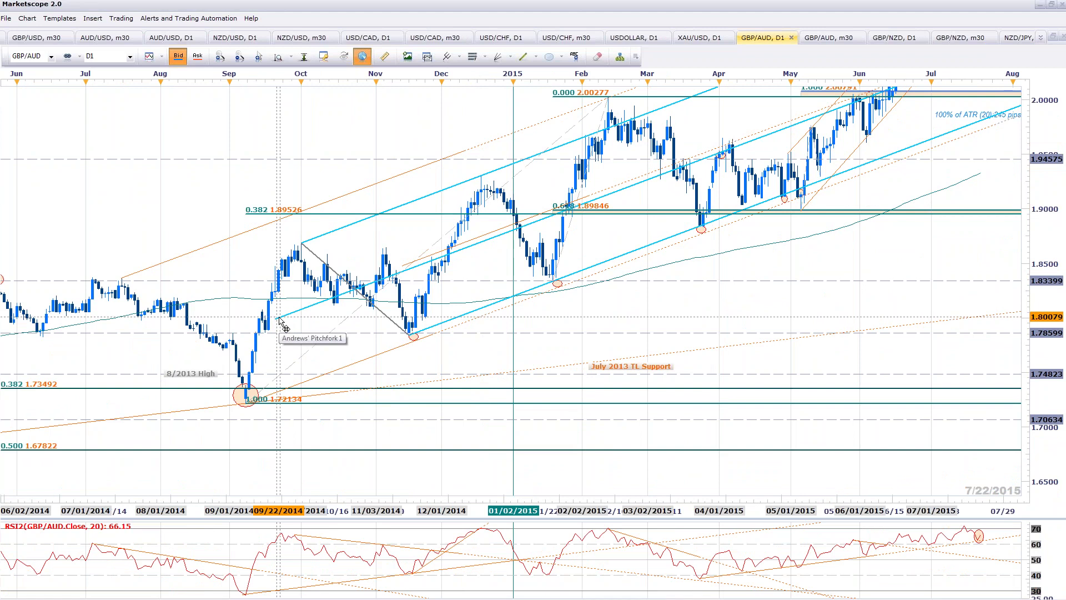
left_click(335, 372)
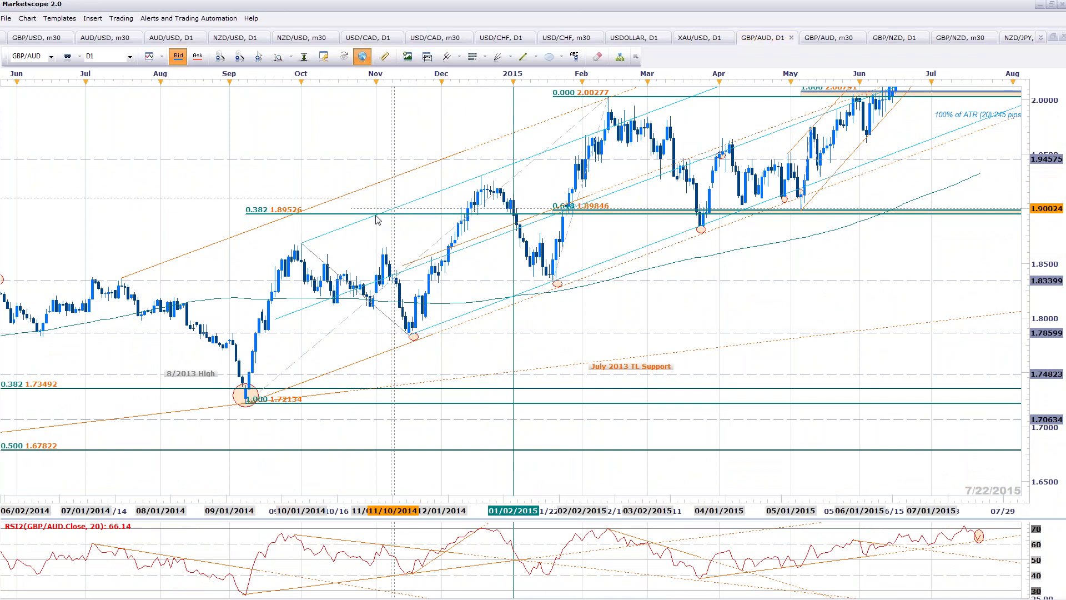
Step: Return the GBP/AUD daily chart to the July 2015 highs and select the lower trendline rising from the May low
left_click_drag(125, 287, 25, 307)
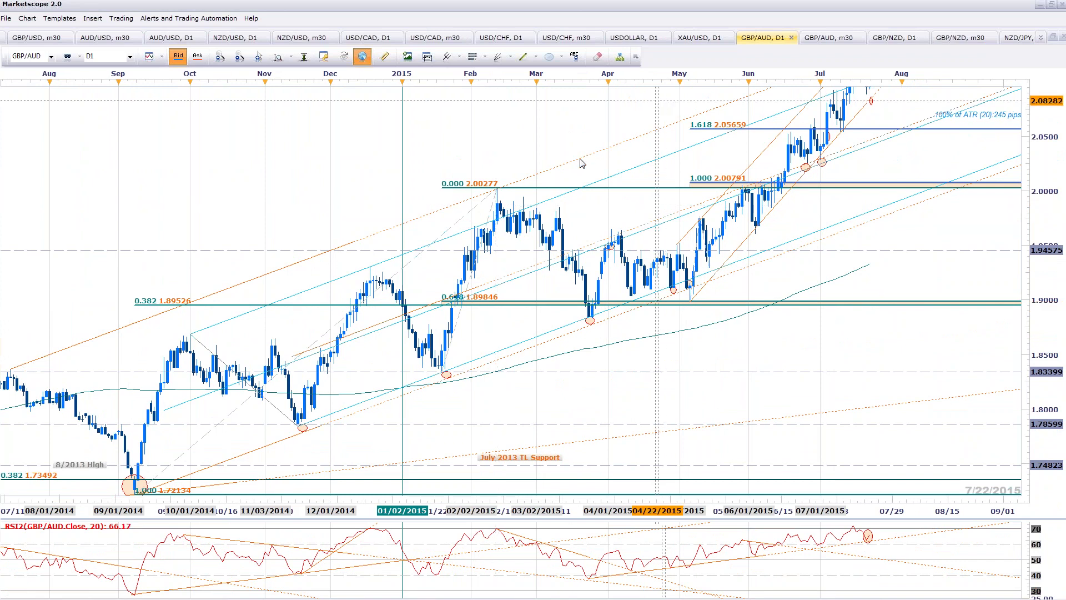
left_click_drag(621, 139, 501, 202)
left_click_drag(655, 179, 603, 206)
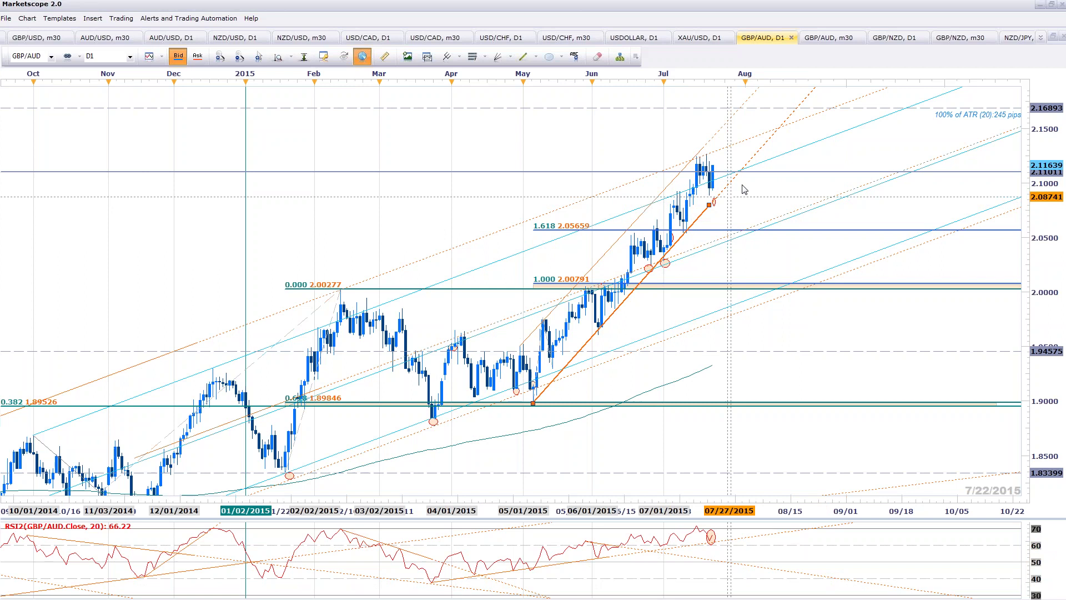
Step: Open the live GBP/AUD 30-minute chart and view the enlarged GBPAUD 30min 7-21-2015 chart beside it in the browser
left_click(831, 38)
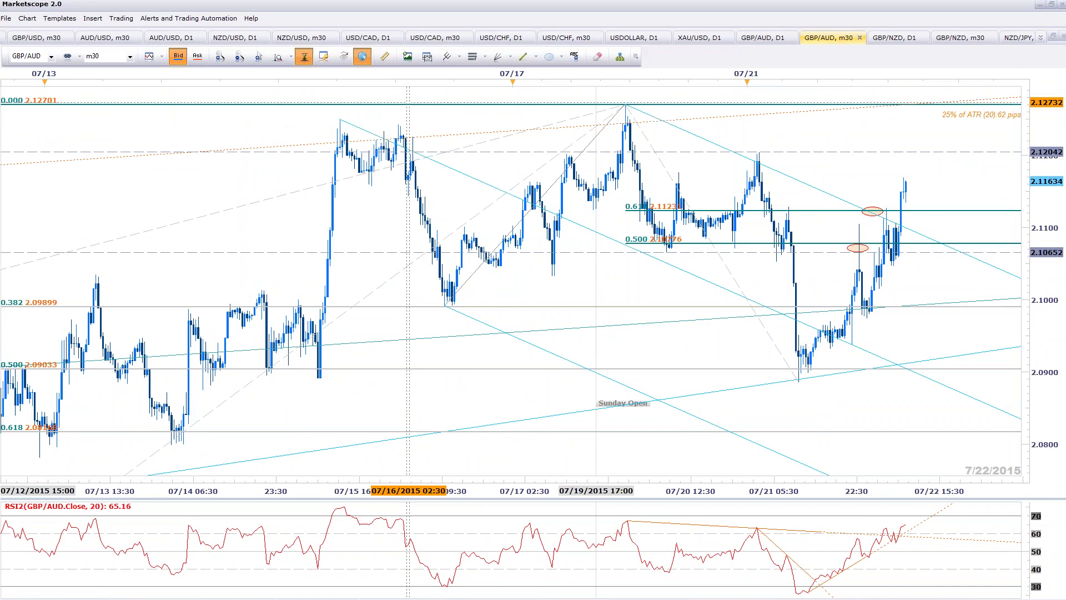
key("alt+Tab")
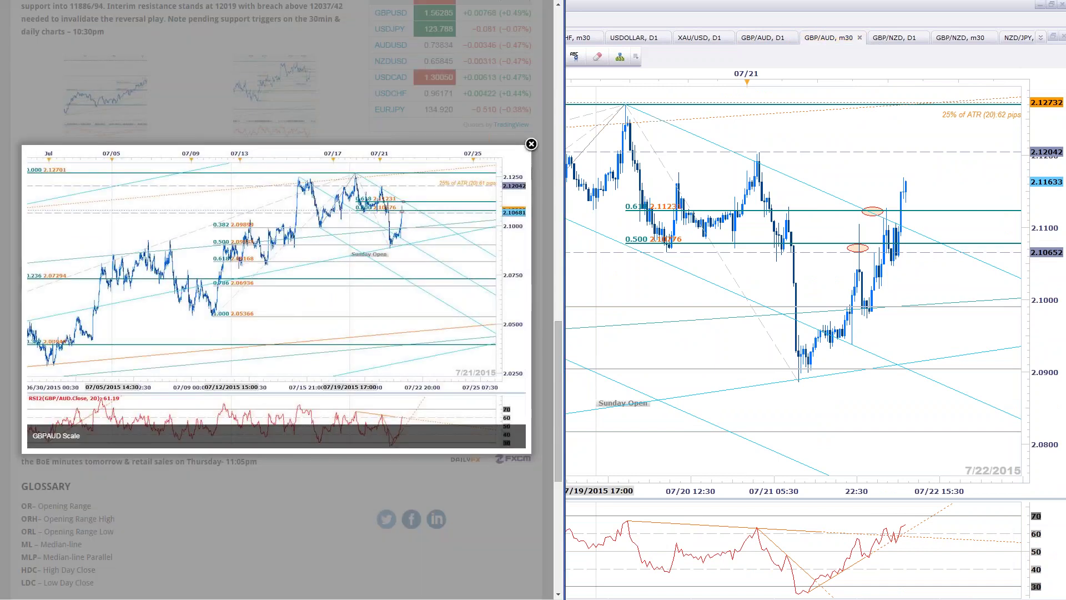
left_click(531, 144)
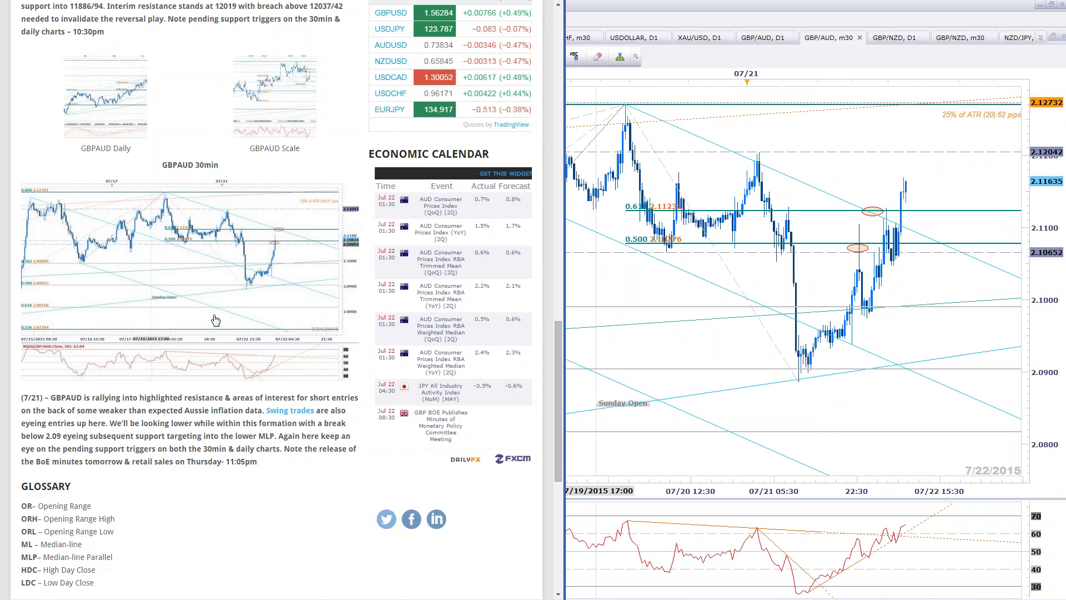
left_click(243, 312)
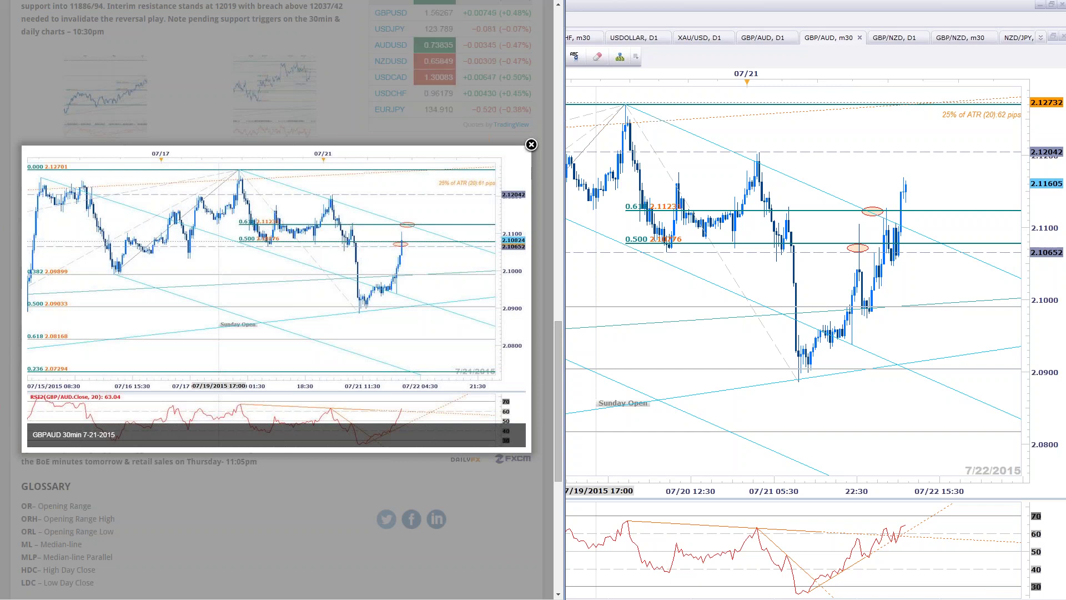
Step: Check the 07/21 CPI releases in the economic calendar window and dismiss it
key("alt+Tab")
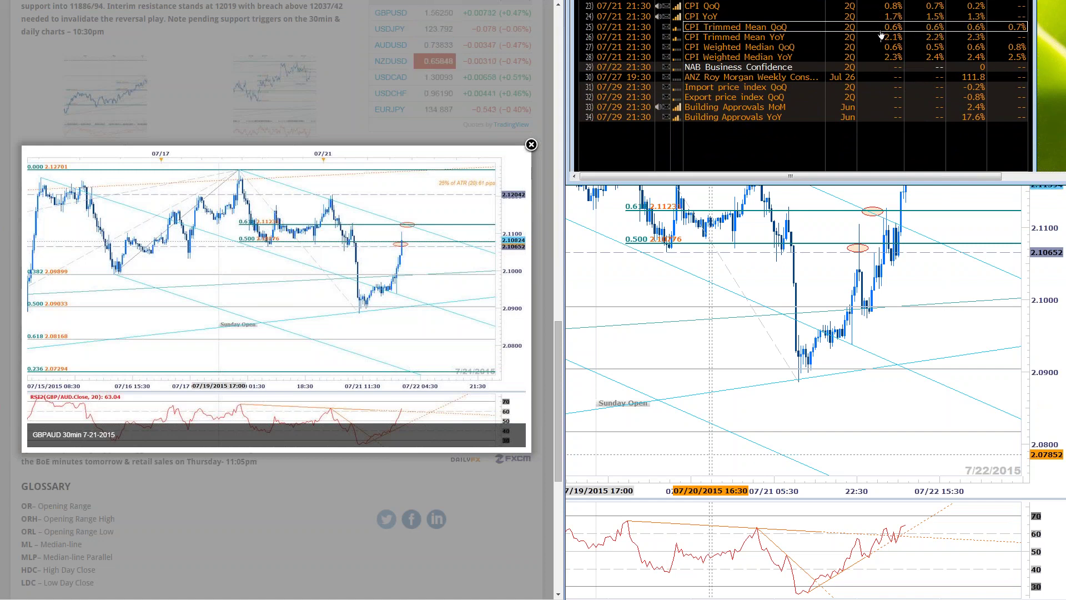
mouse_move(881, 37)
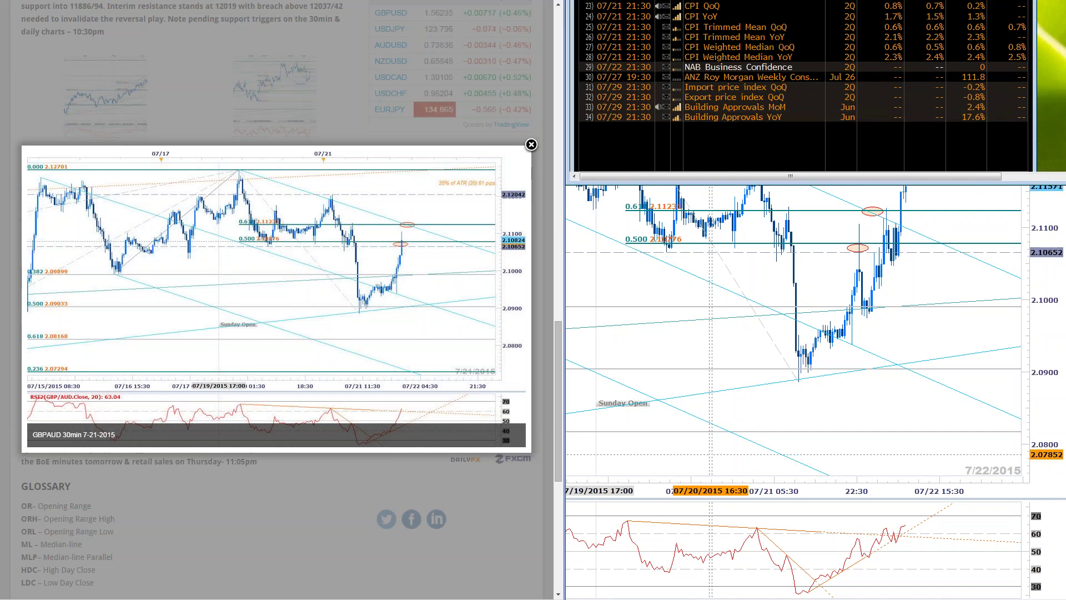
key("alt+F4")
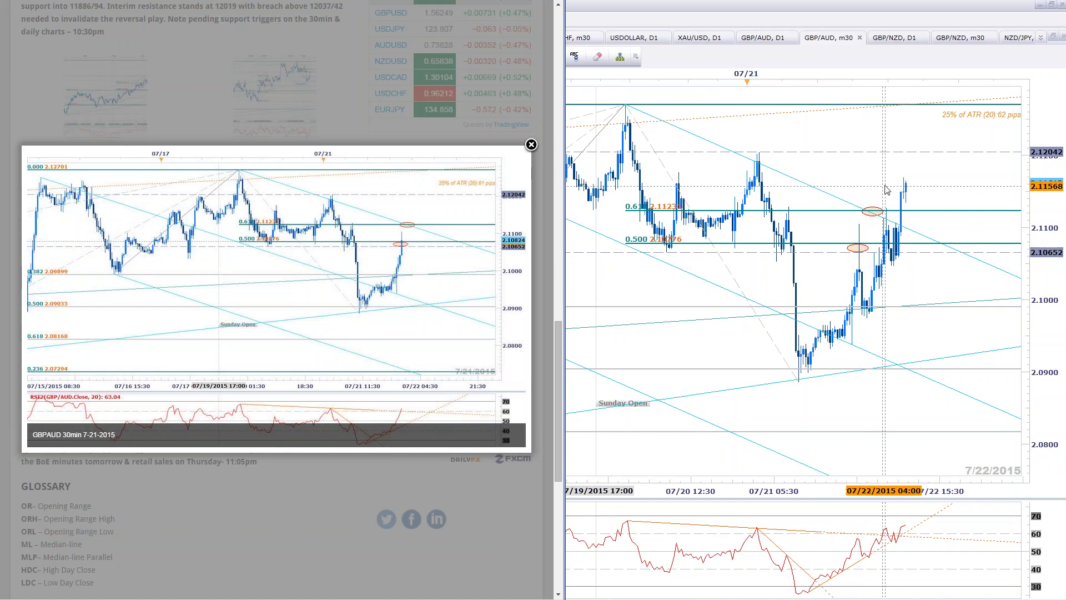
Step: Bring up the GBP/AUD 5-minute chart in the second Marketscope window and examine its session ranges from 7/21 into 7/22
left_click(887, 206)
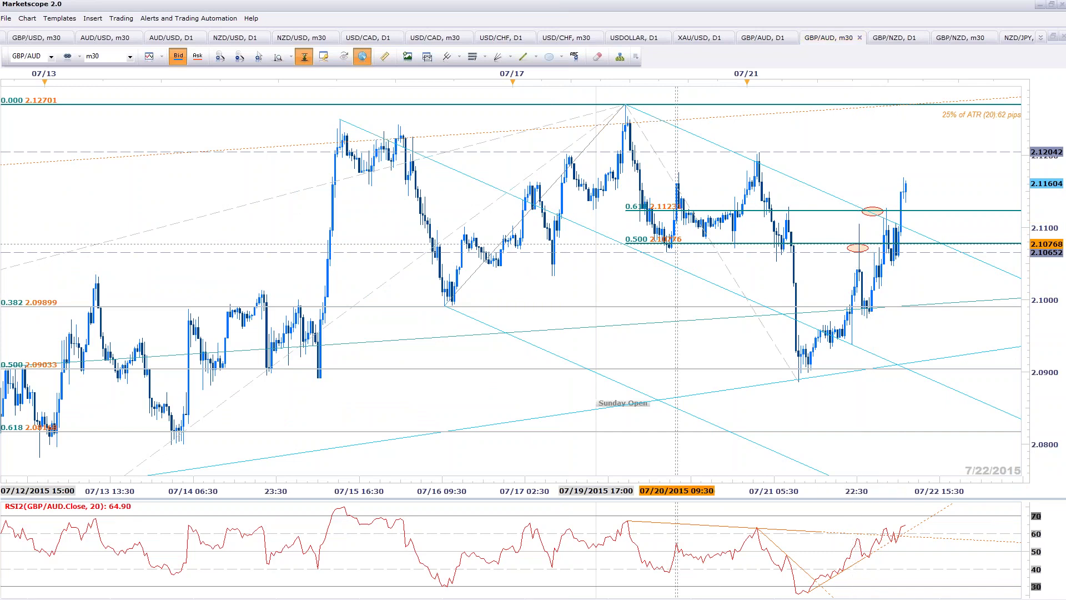
key("alt+Tab")
right_click(578, 444)
left_click_drag(524, 382, 554, 382)
scroll(554, 382, "up", 1)
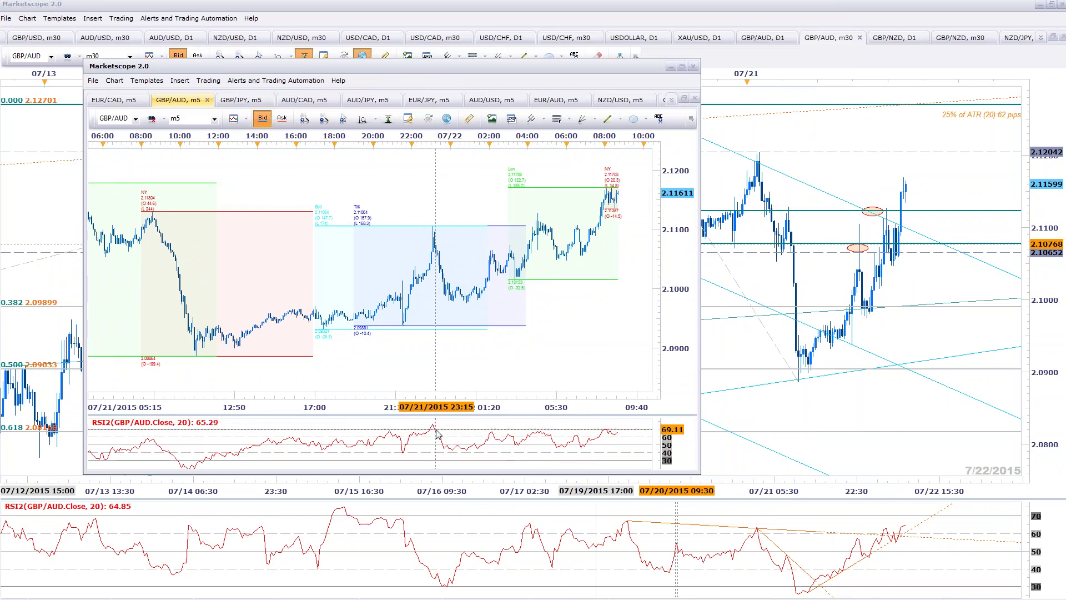
scroll(437, 434, "up", 1)
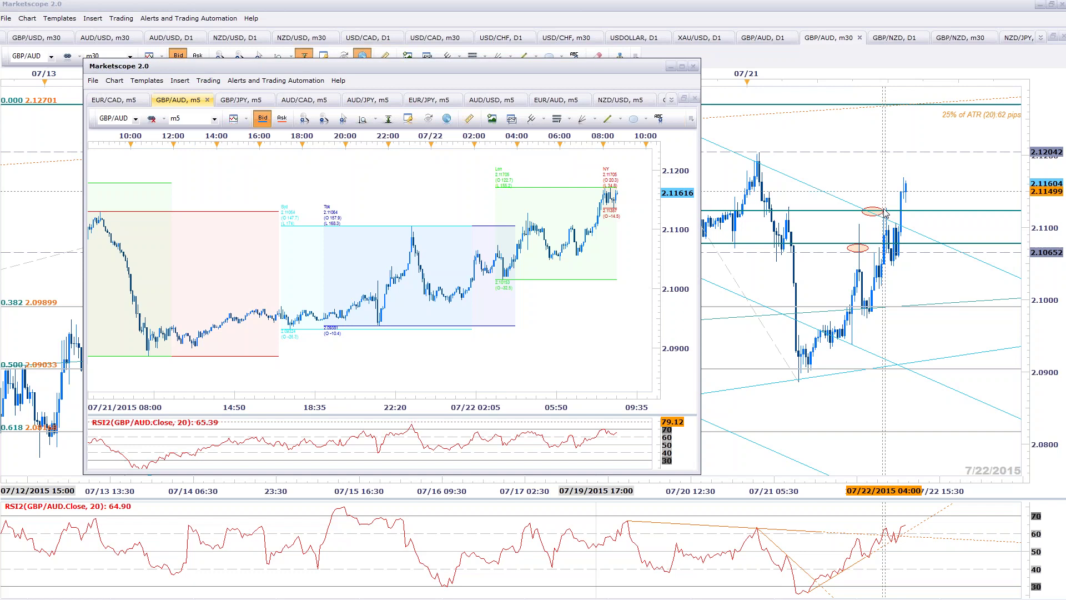
Step: Compare the live GBP/AUD 30-minute price action around the two highlighted resistance ellipses with the enlarged 7/21 chart in the browser
mouse_move(876, 212)
left_mouse_down()
mouse_move(867, 227)
mouse_move(860, 212)
left_mouse_up()
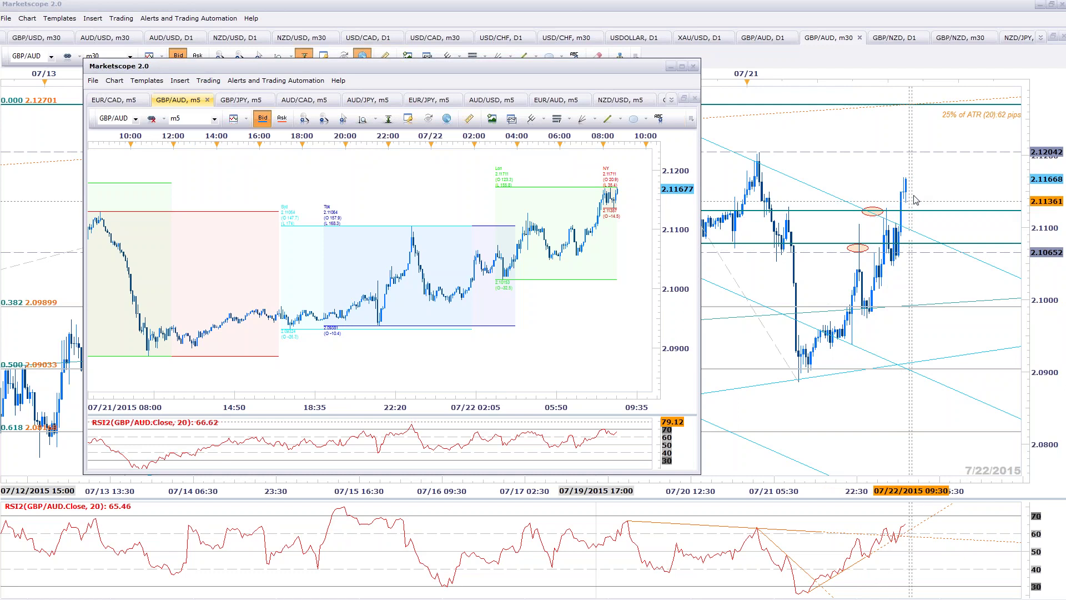
left_click(948, 199)
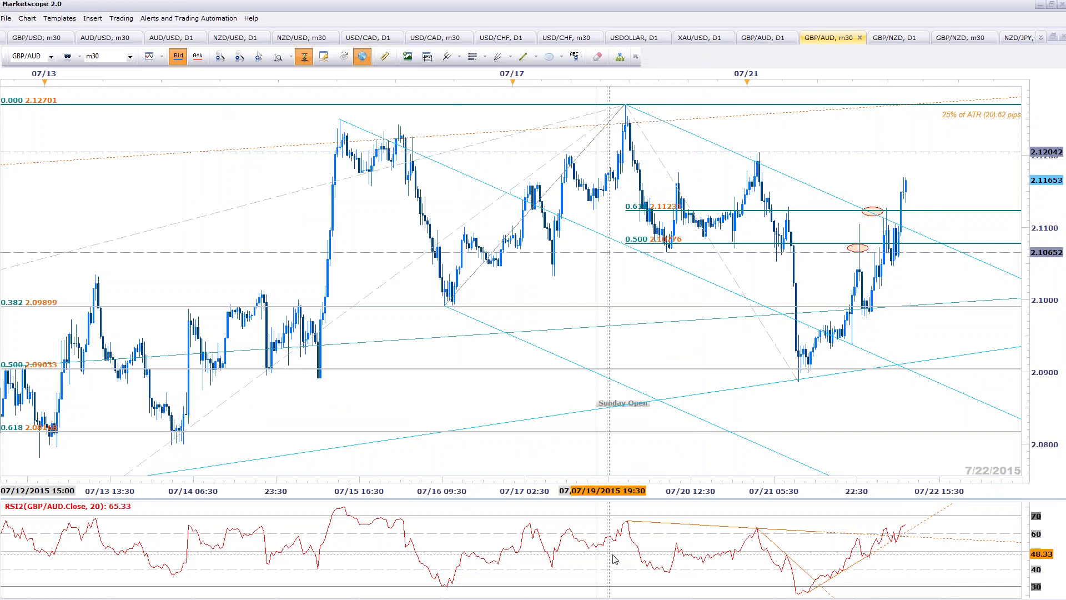
key("alt+Tab")
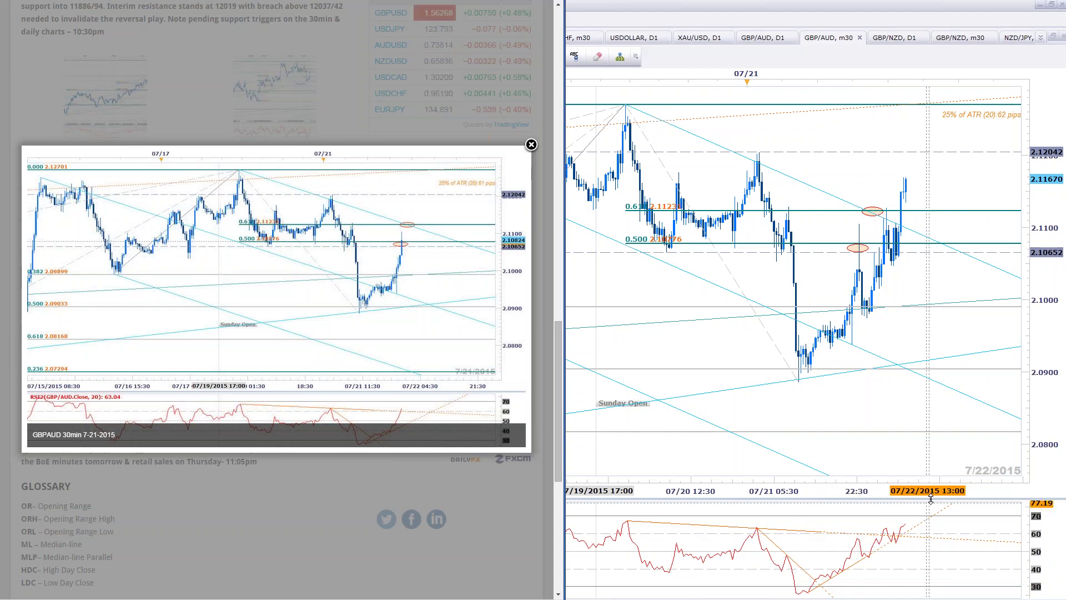
left_click(989, 174)
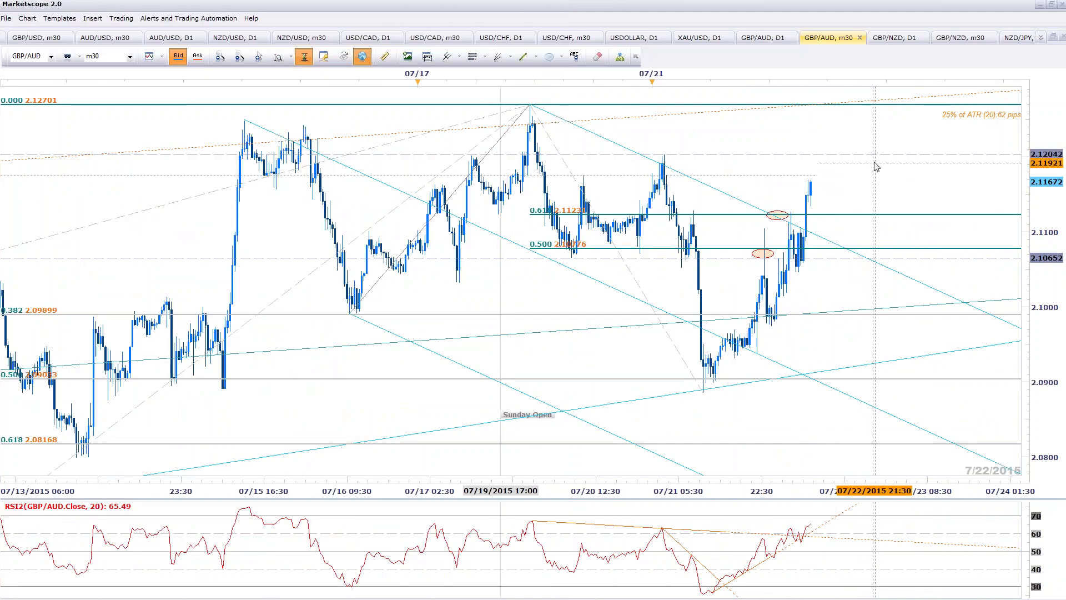
Step: Re-anchor the GBP/AUD 30-minute Fibonacci retracement from the July 19 23:00 high to the July 21 low
left_click_drag(854, 253, 788, 225)
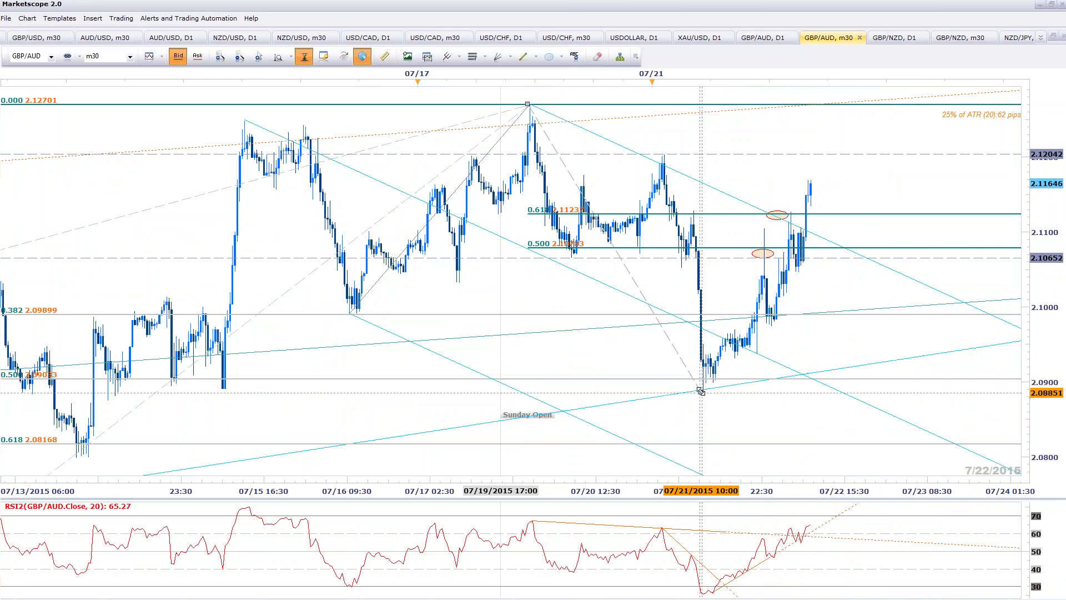
left_click_drag(701, 392, 703, 392)
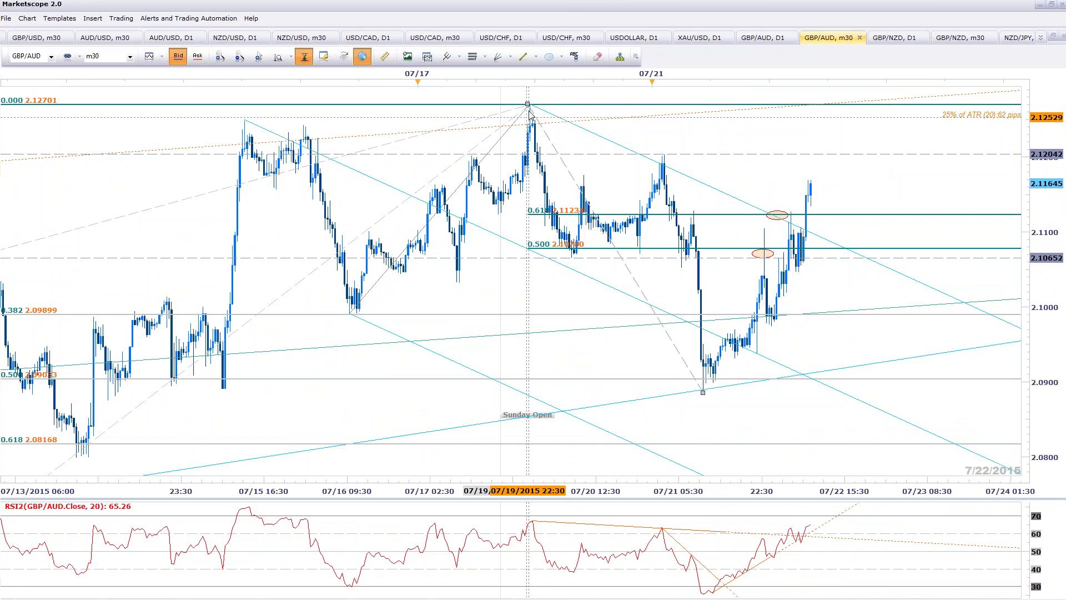
left_click_drag(529, 103, 531, 105)
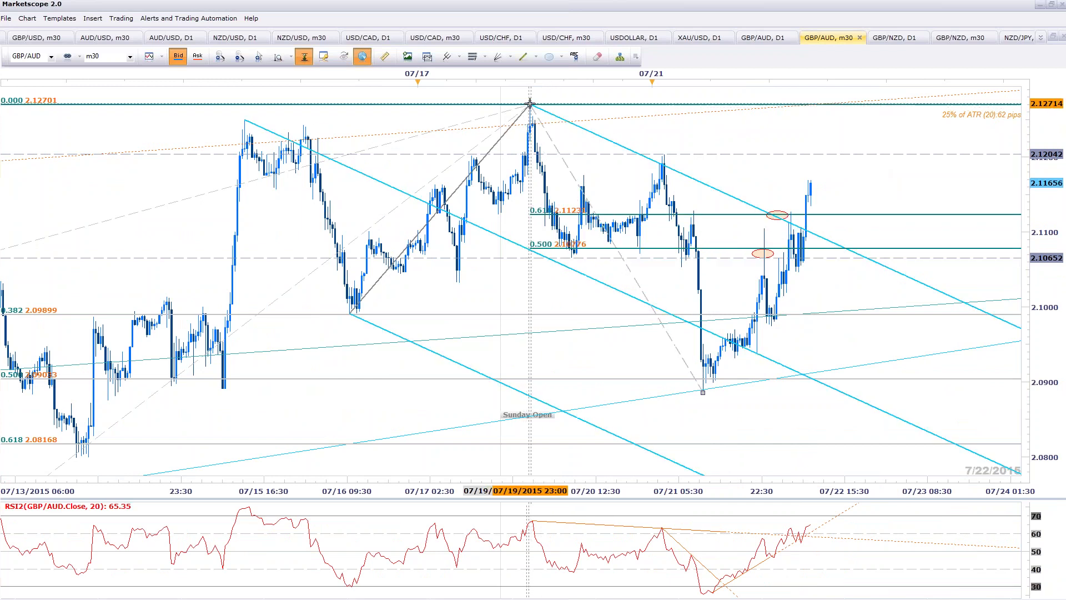
Step: Copy the highlight ellipse onto the point where the 0.500 retracement meets the descending upper channel line
left_click_drag(784, 212, 846, 250)
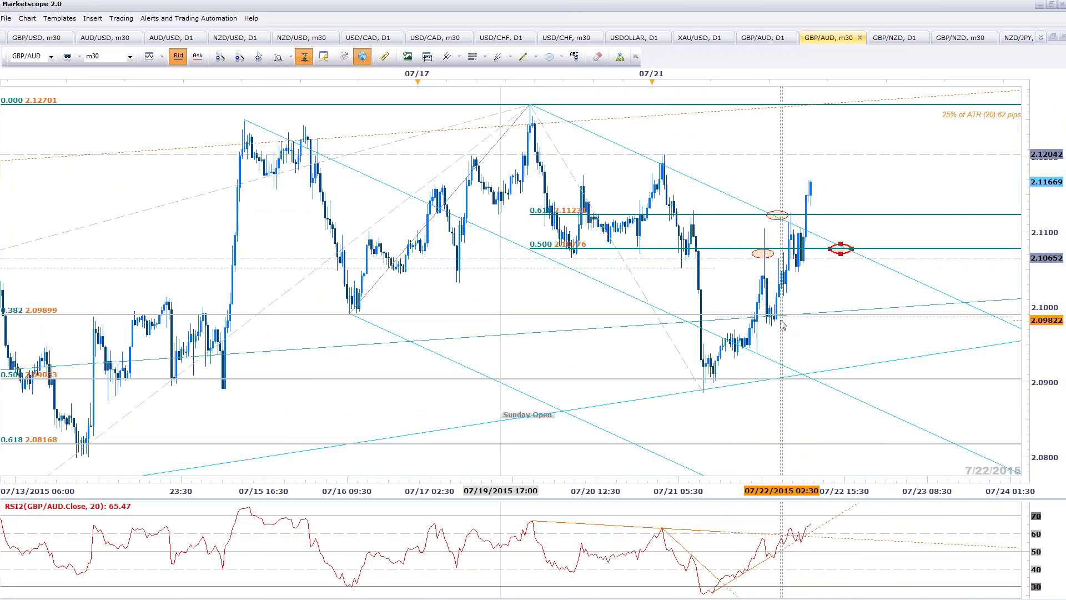
left_click(871, 295)
scroll(872, 295, "up", 1)
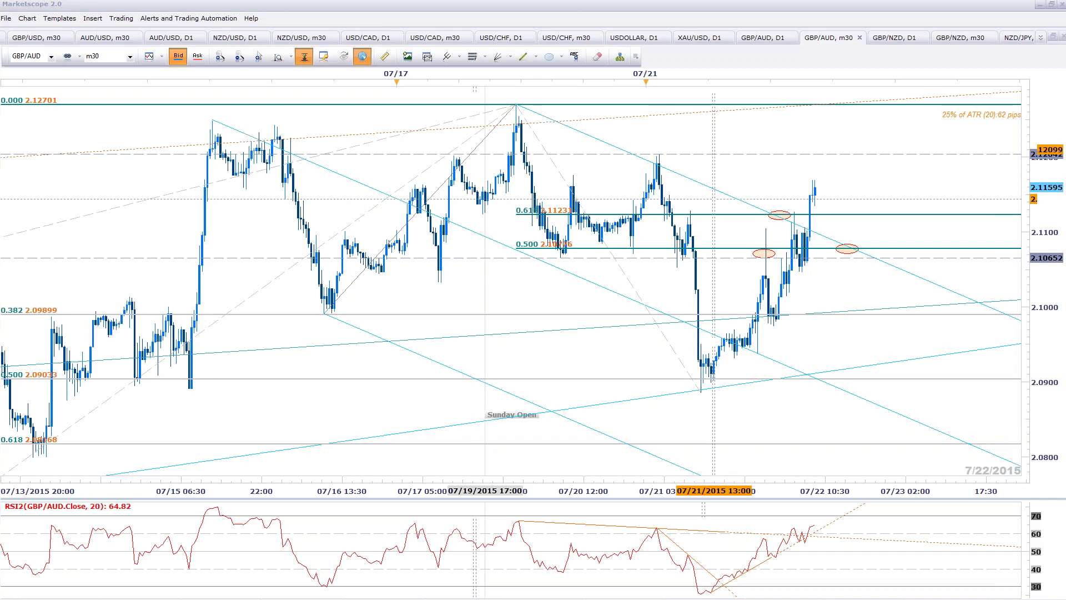
scroll(945, 208, "up", 2)
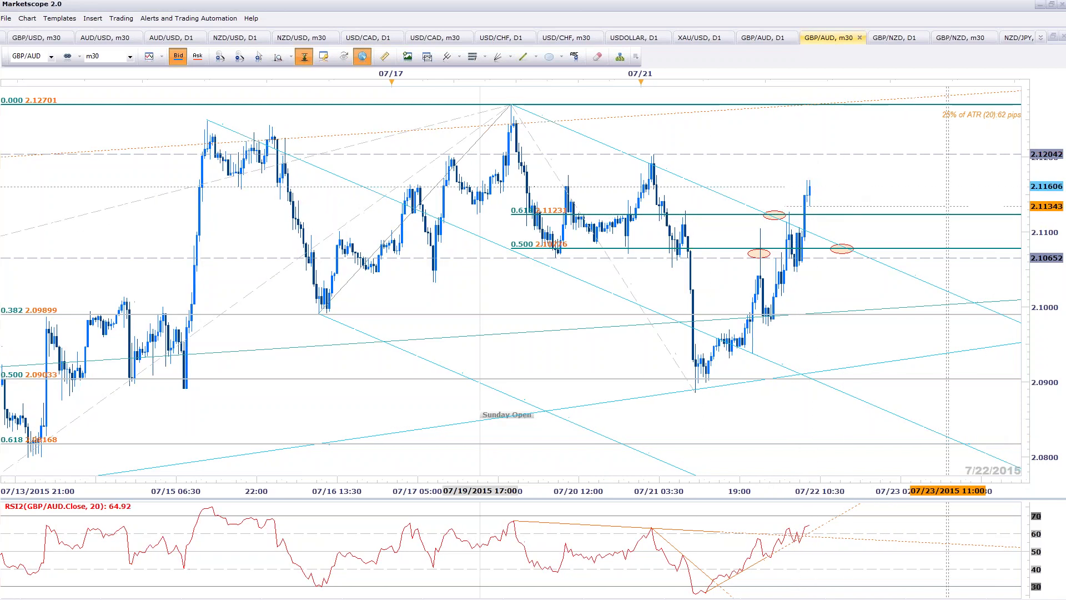
scroll(946, 214, "down", 2)
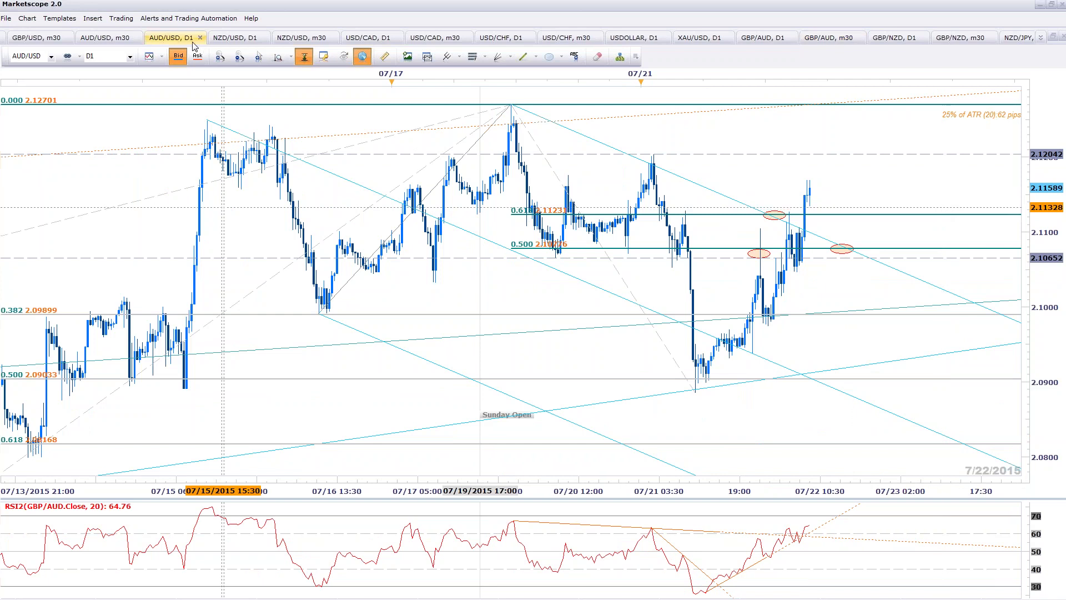
Step: Open the AUD/USD daily chart and frame the December 2014 to July 2015 decline down to the 0.71 area
left_click(172, 37)
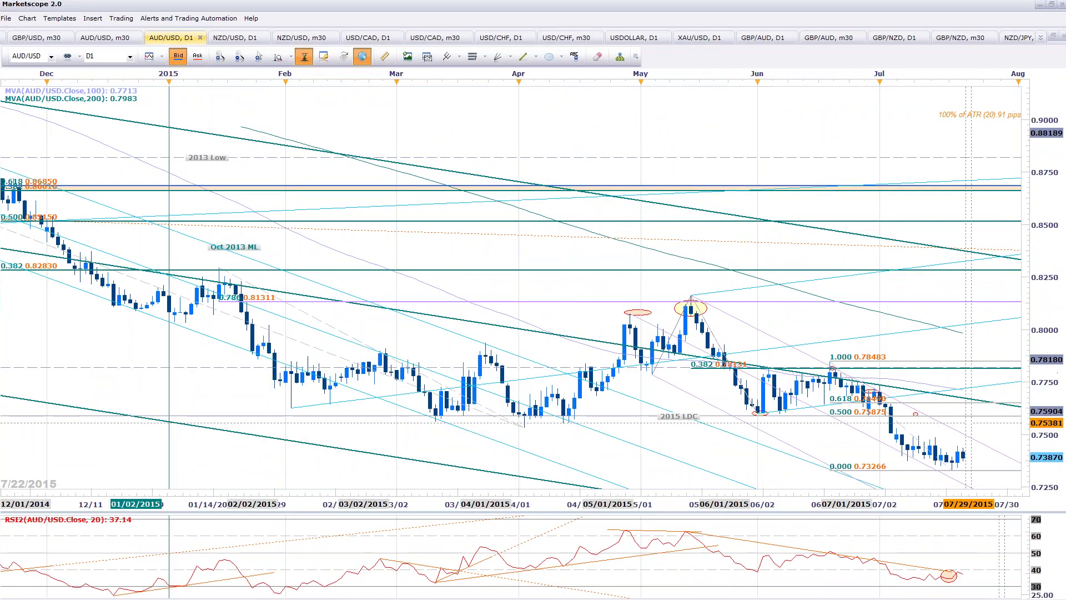
left_click_drag(935, 407, 872, 349)
scroll(924, 305, "down", 4)
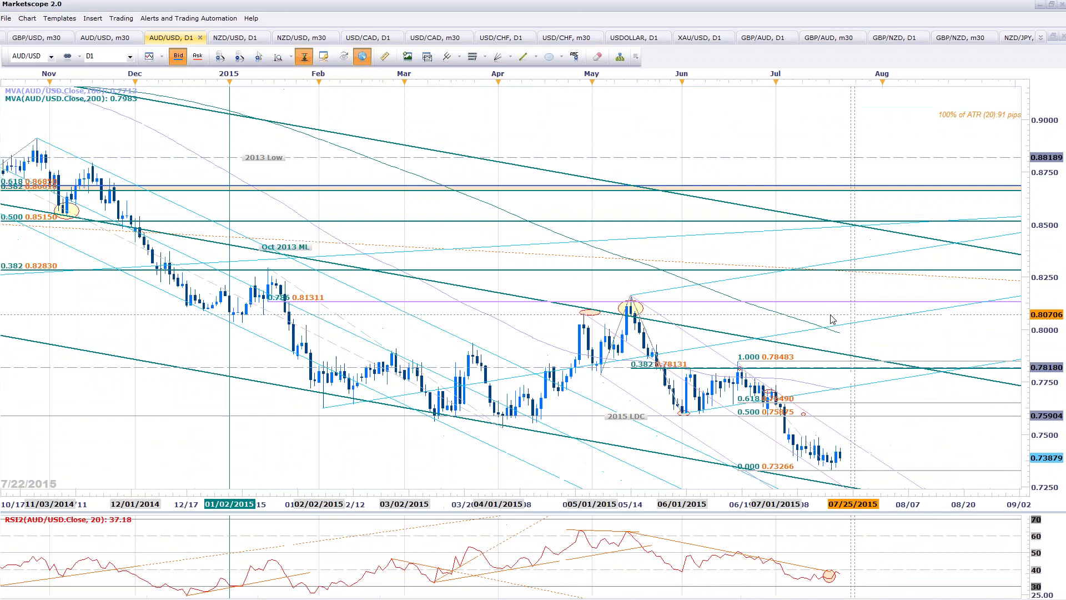
scroll(854, 140, "down", 2)
scroll(883, 427, "up", 2)
left_click_drag(884, 428, 911, 357)
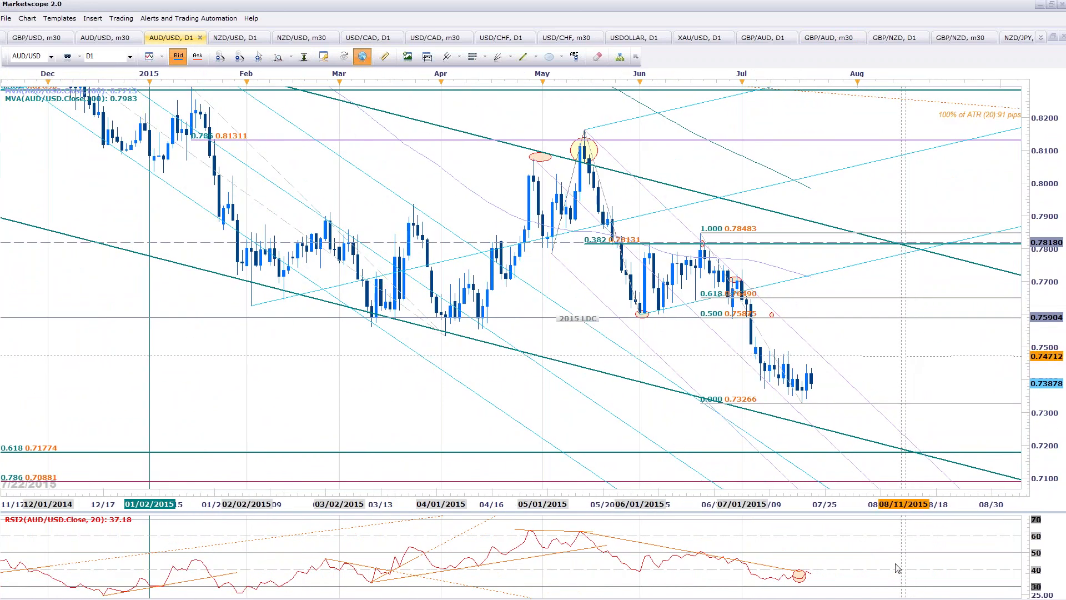
Step: Extend the descending RSI trendline on the AUD/USD daily chart past the latest reading and move the RSI ellipse onto that reading
left_click_drag(791, 570, 839, 574)
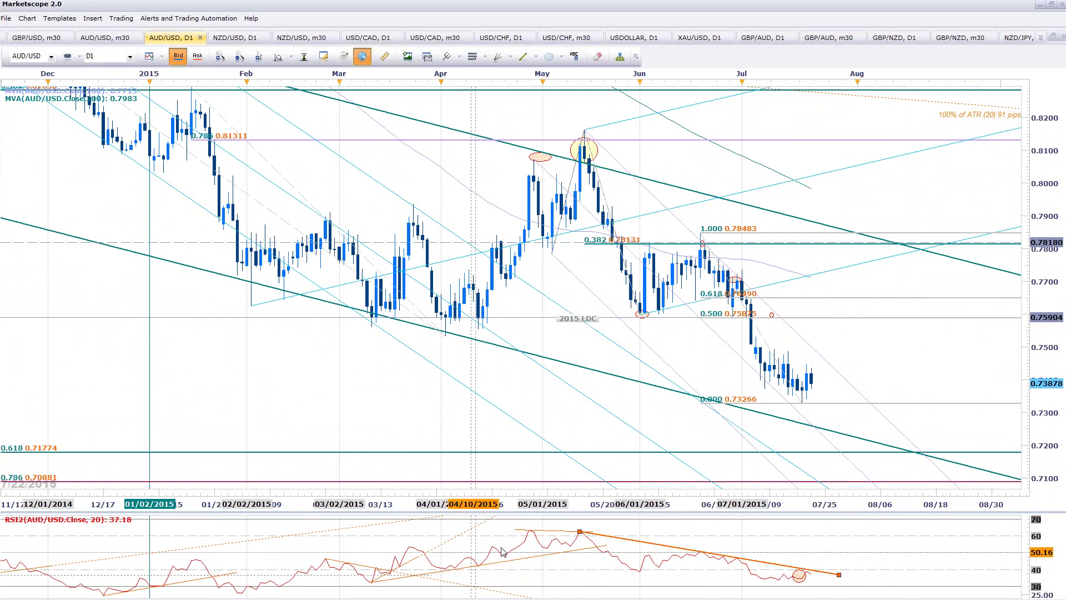
left_click_drag(801, 580, 816, 588)
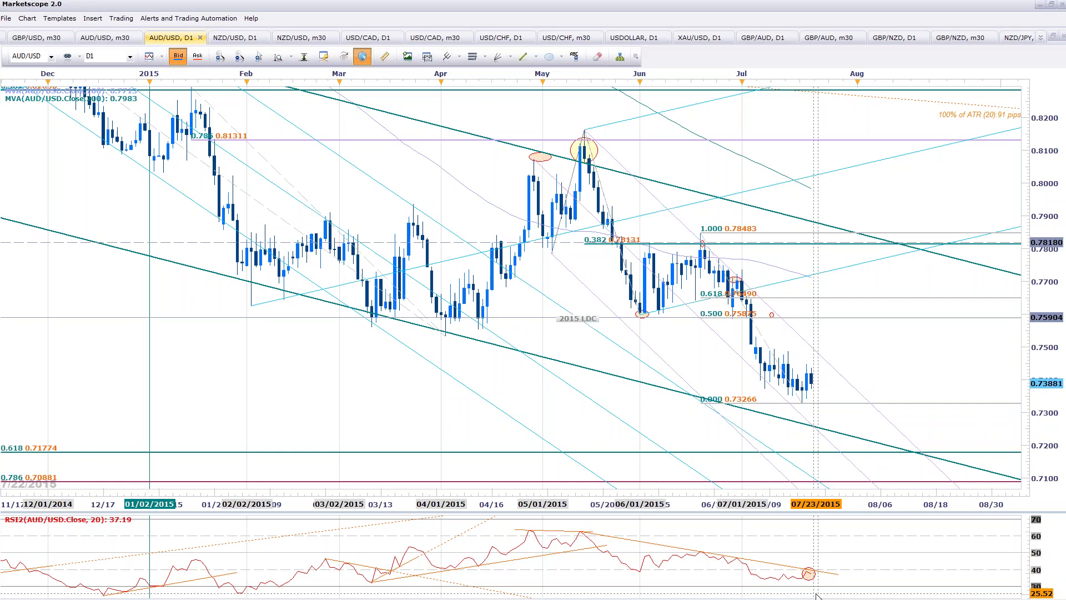
scroll(817, 595, "down", 2)
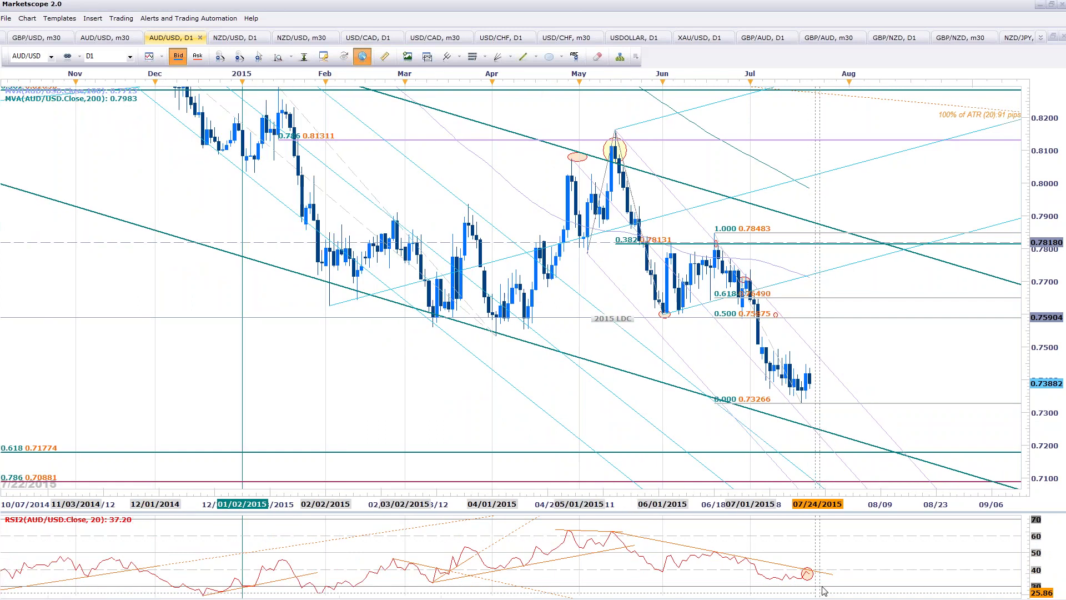
left_click_drag(911, 447, 903, 459)
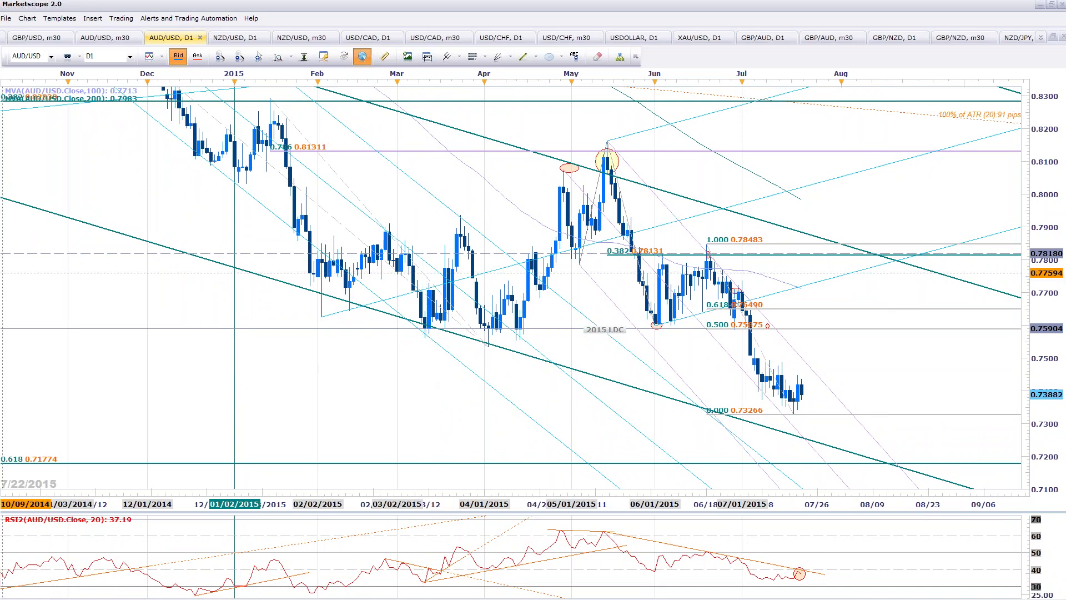
Step: Switch to the SB Trade Desk web post, close the GBPAUD image and enlarge the AUDNZD 30min 7-21-2015 chart
key("alt+Tab")
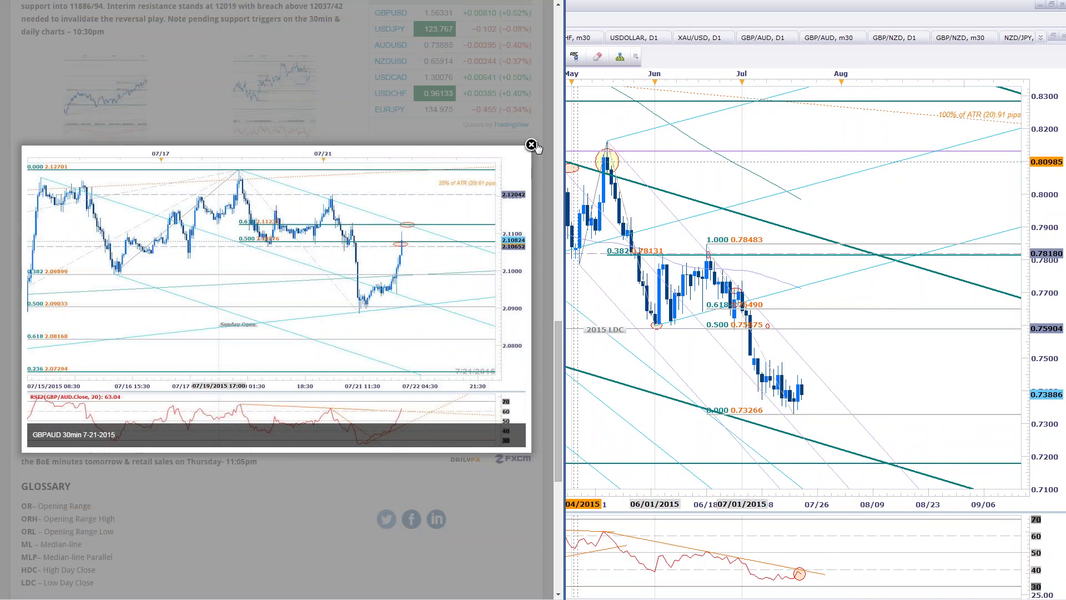
key("Escape")
scroll(278, 300, "up", 20)
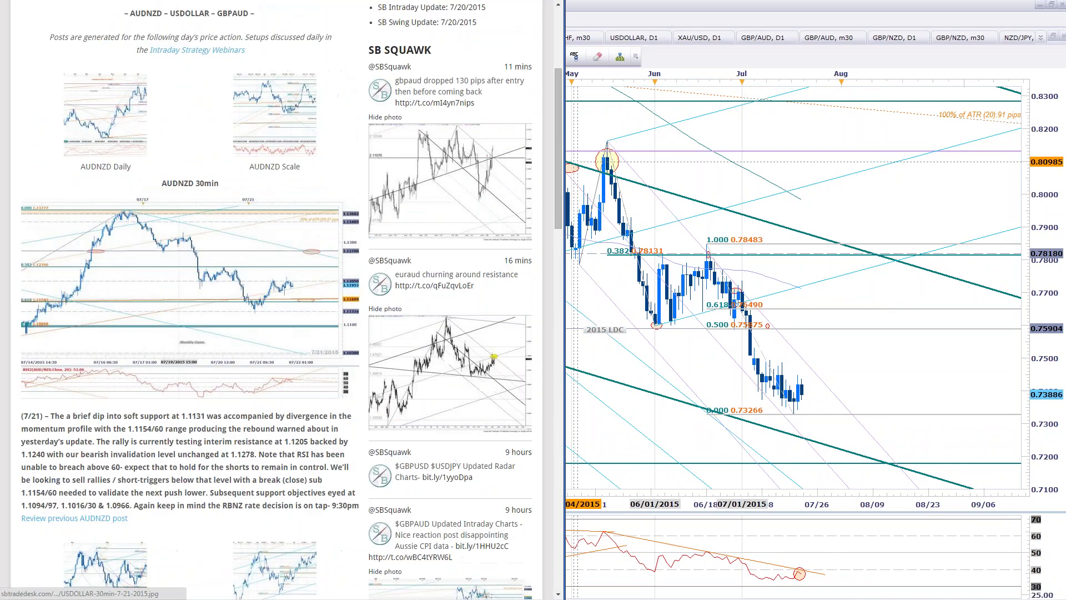
scroll(401, 297, "down", 1)
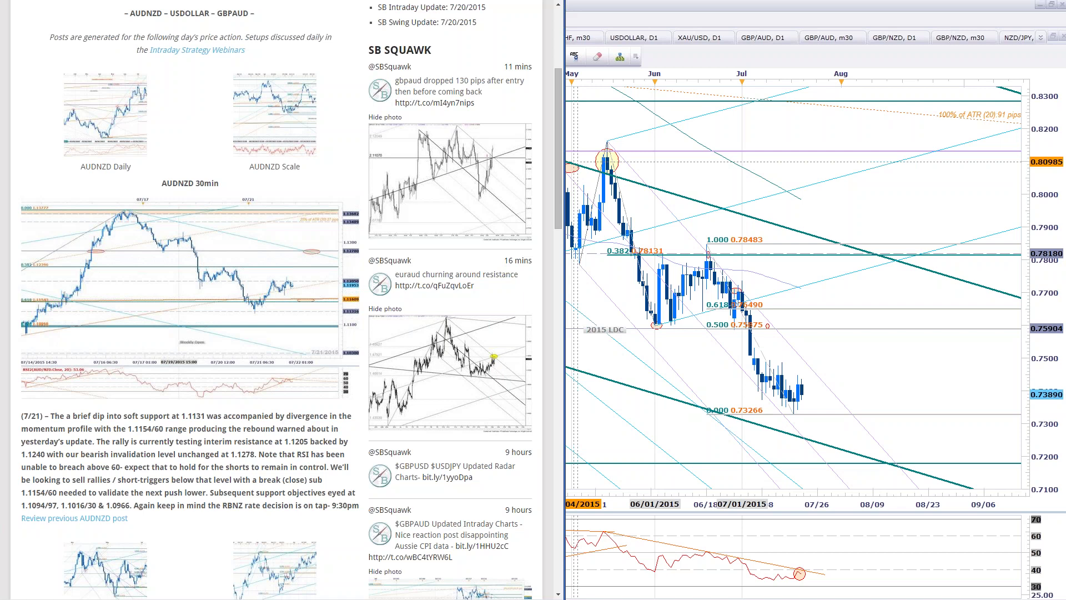
left_click(240, 346)
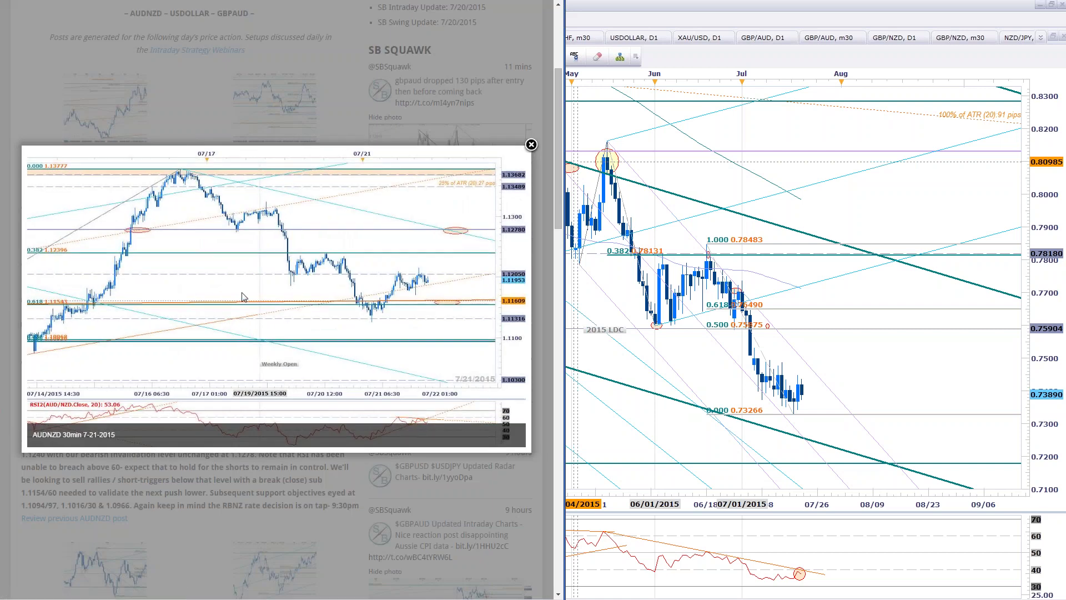
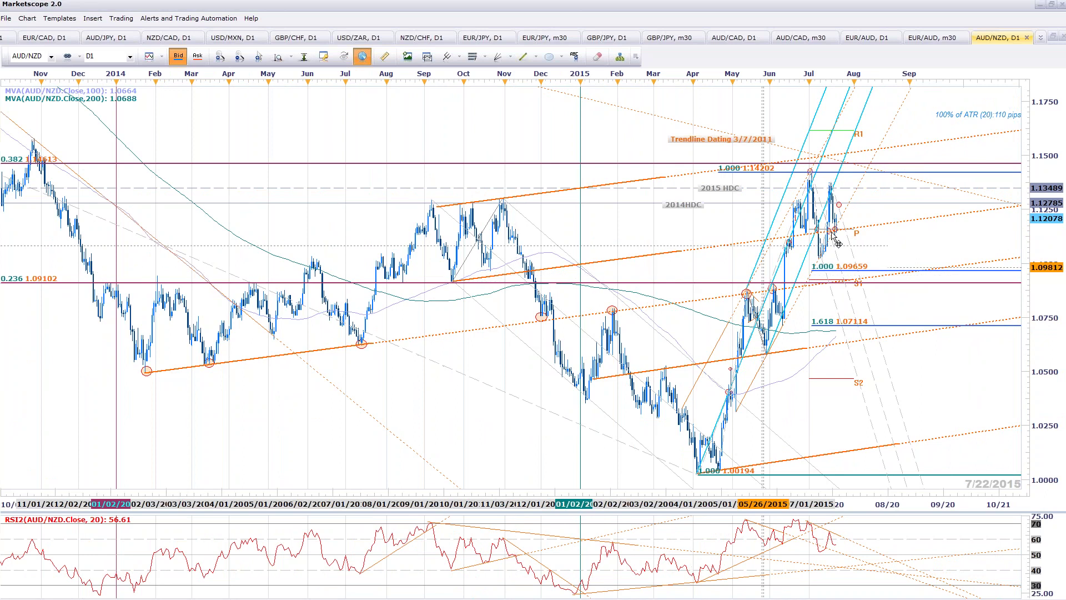
Step: Inspect the recent swings on the AUD/NZD daily chart in Marketscope, then open the 30-minute chart with room ahead of July 22
scroll(840, 242, "up", 4)
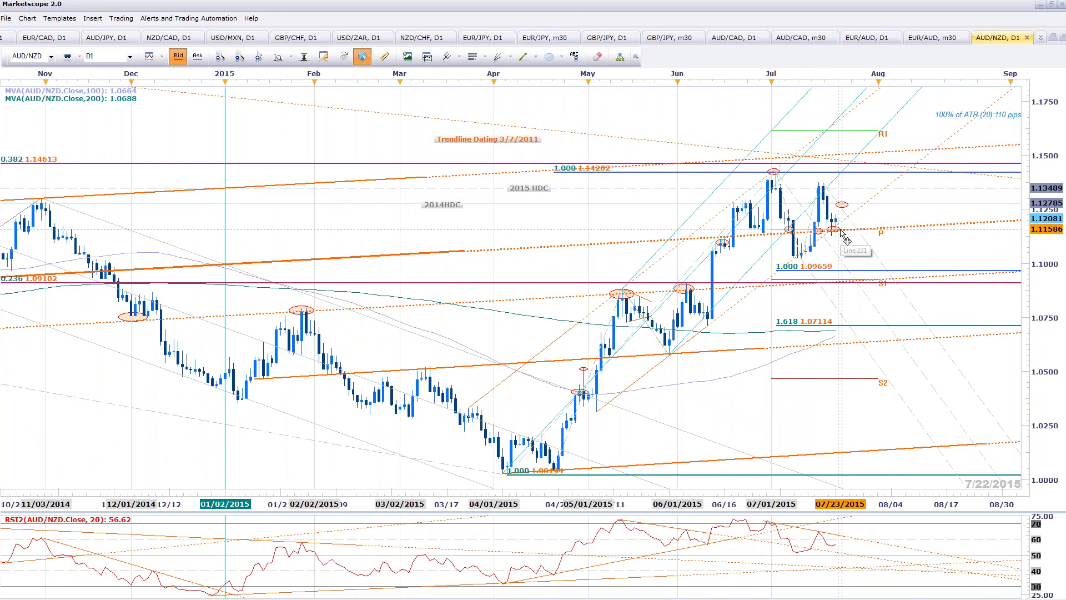
left_click(1039, 38)
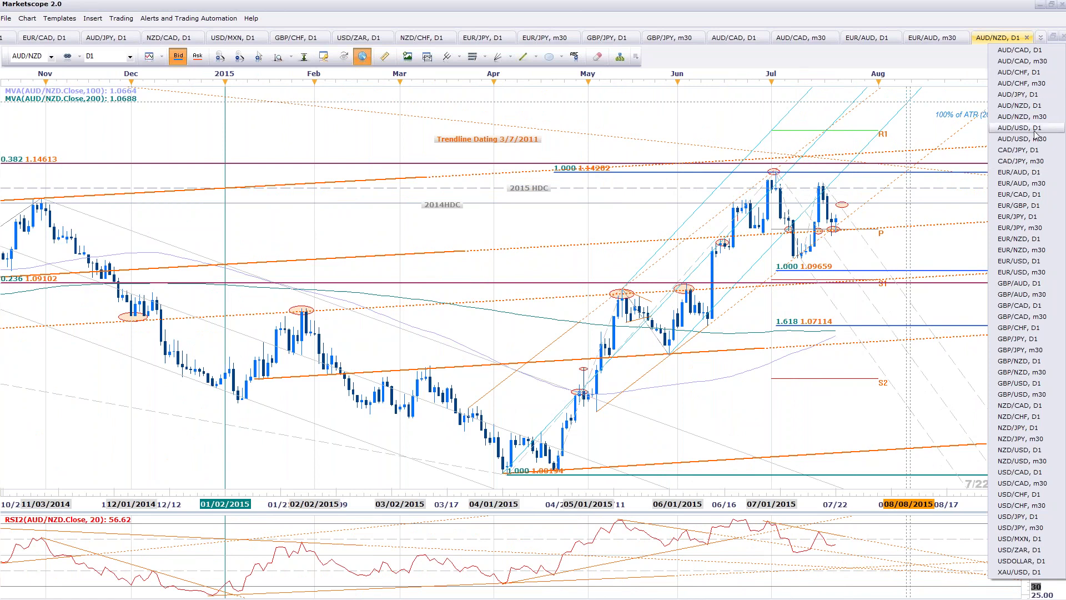
left_click(1022, 116)
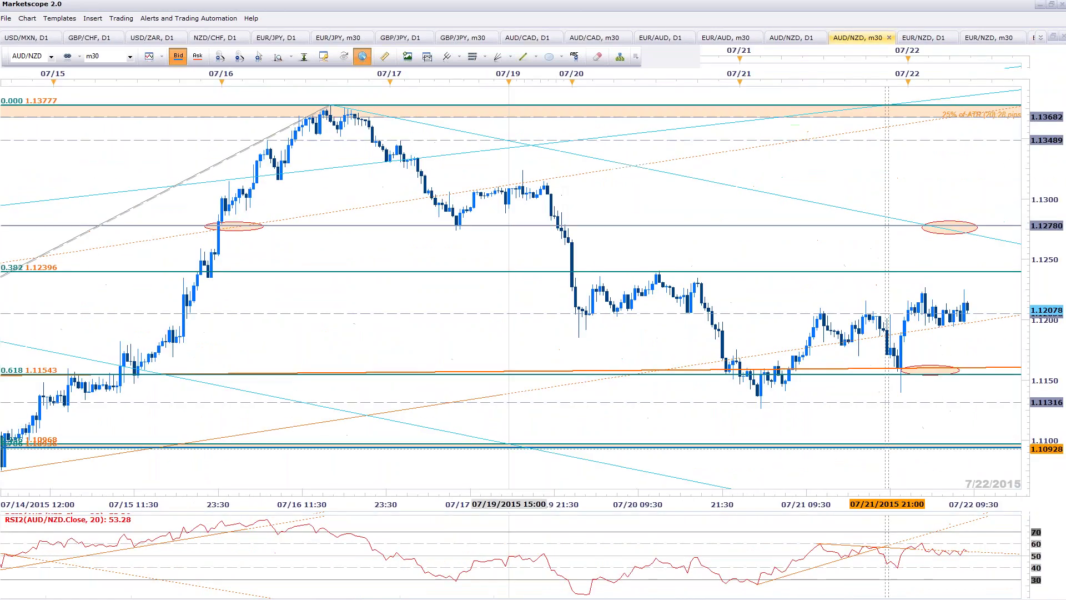
scroll(945, 412, "down", 3)
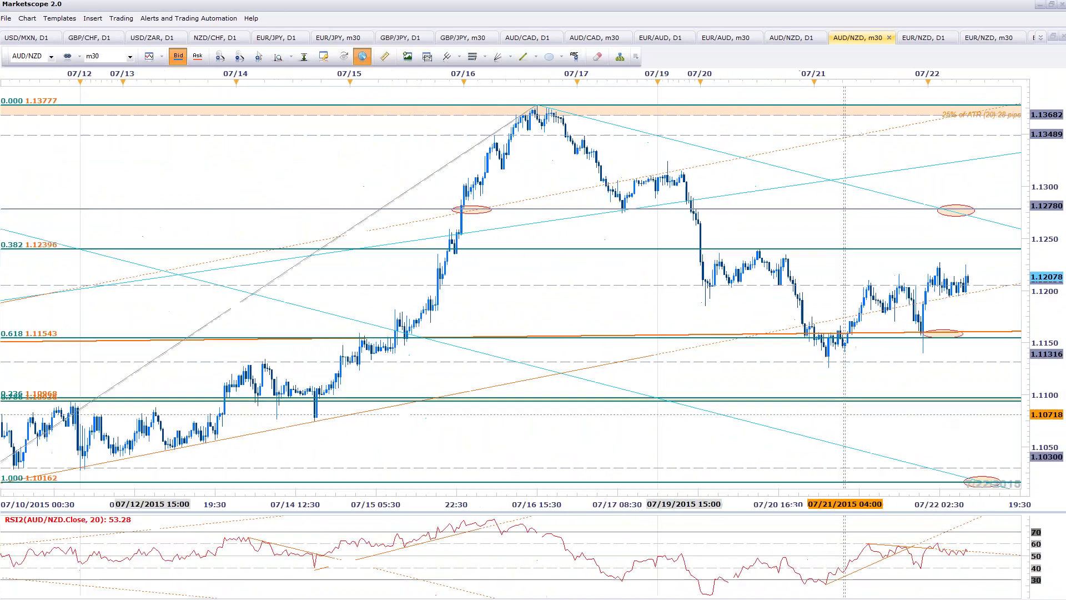
left_click_drag(526, 428, 344, 411)
scroll(344, 412, "up", 1)
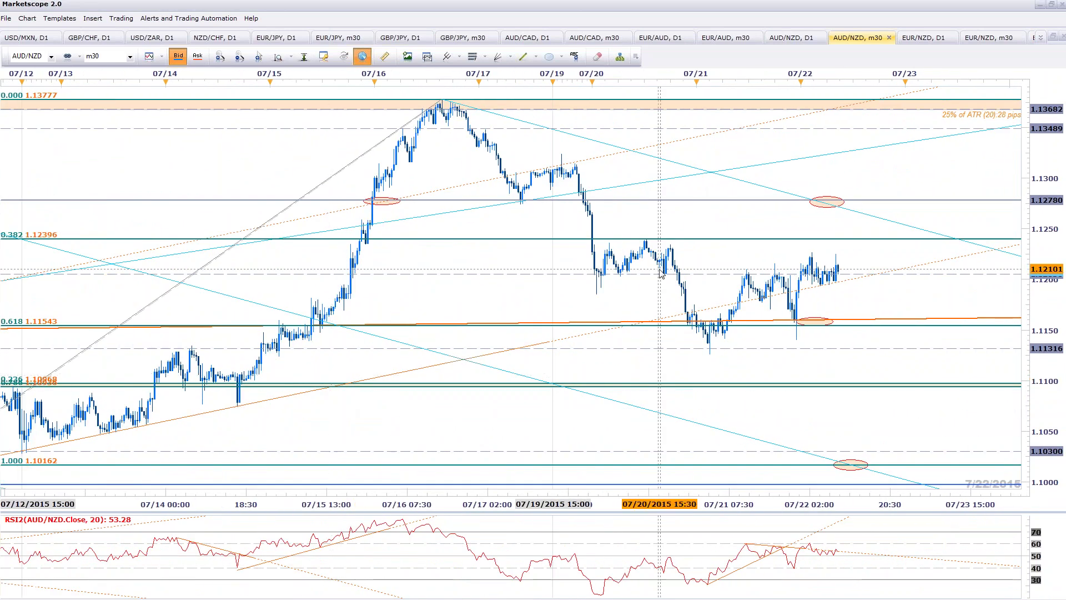
Step: Move the highlight ellipse from the 1.12780 level onto the point where the 0.382 retracement meets the descending upper channel line
scroll(194, 333, "down", 1)
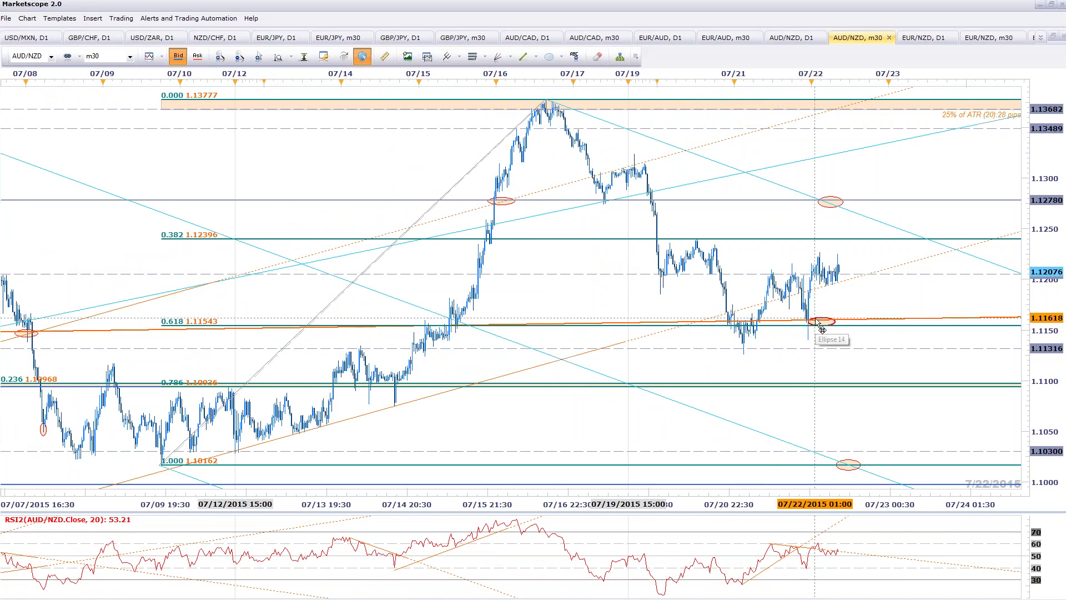
scroll(821, 329, "up", 1)
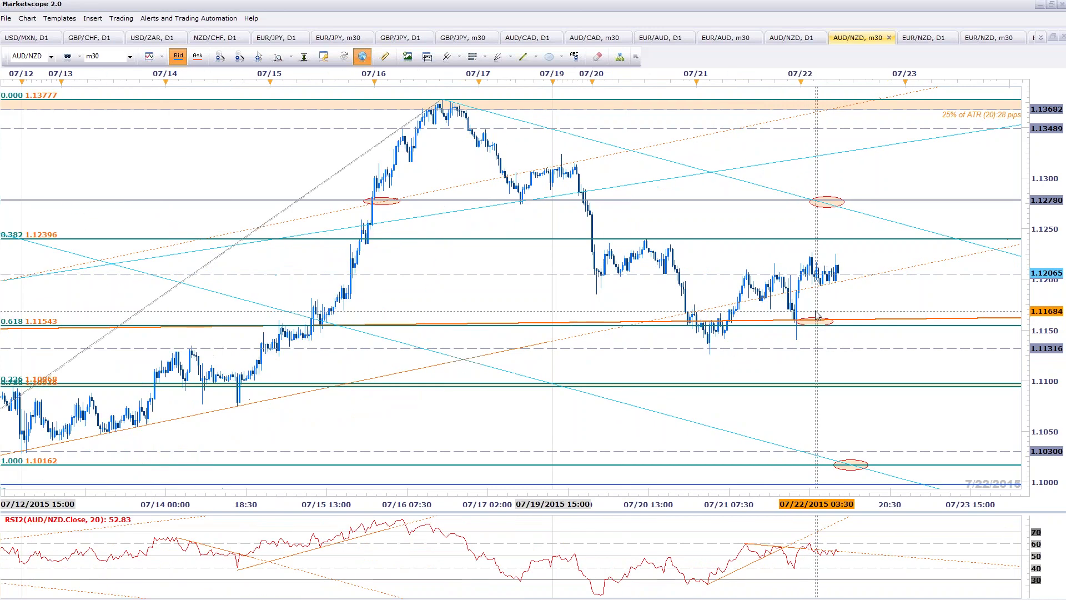
scroll(819, 327, "up", 1)
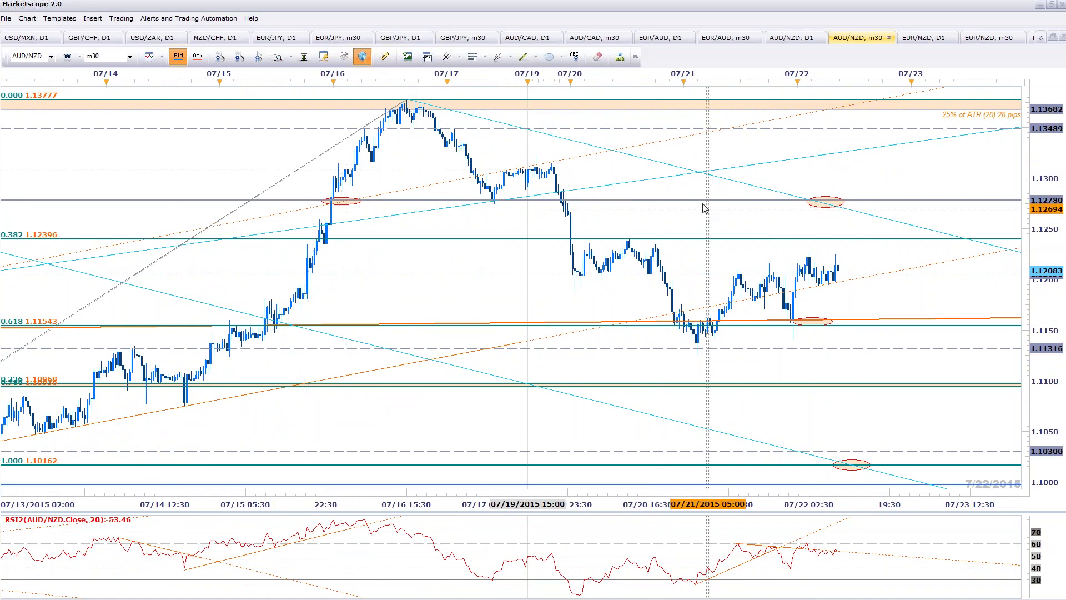
left_click_drag(826, 206, 941, 249)
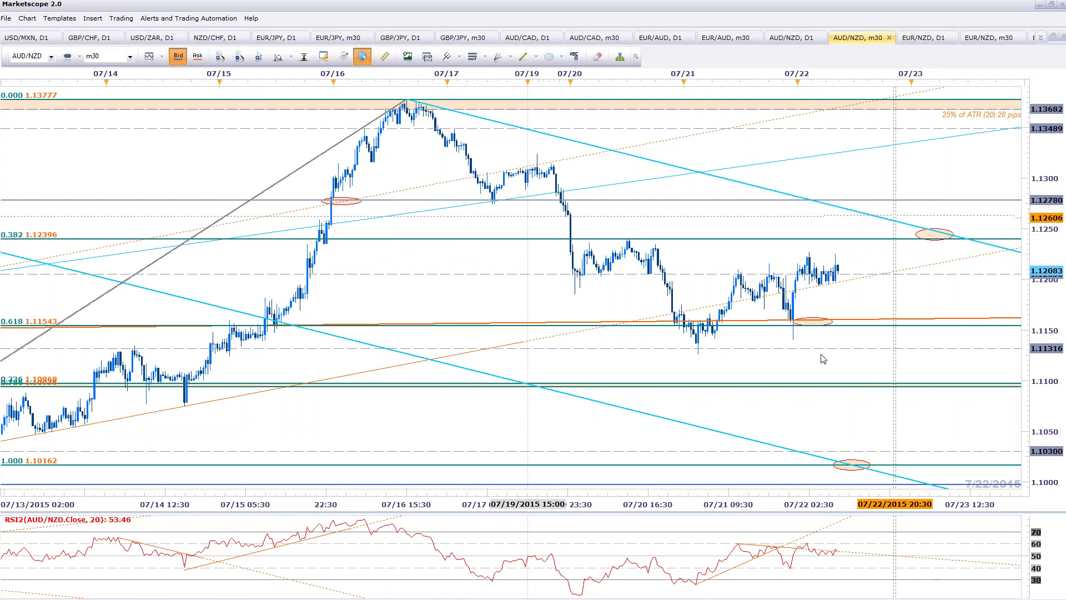
scroll(506, 326, "down", 5)
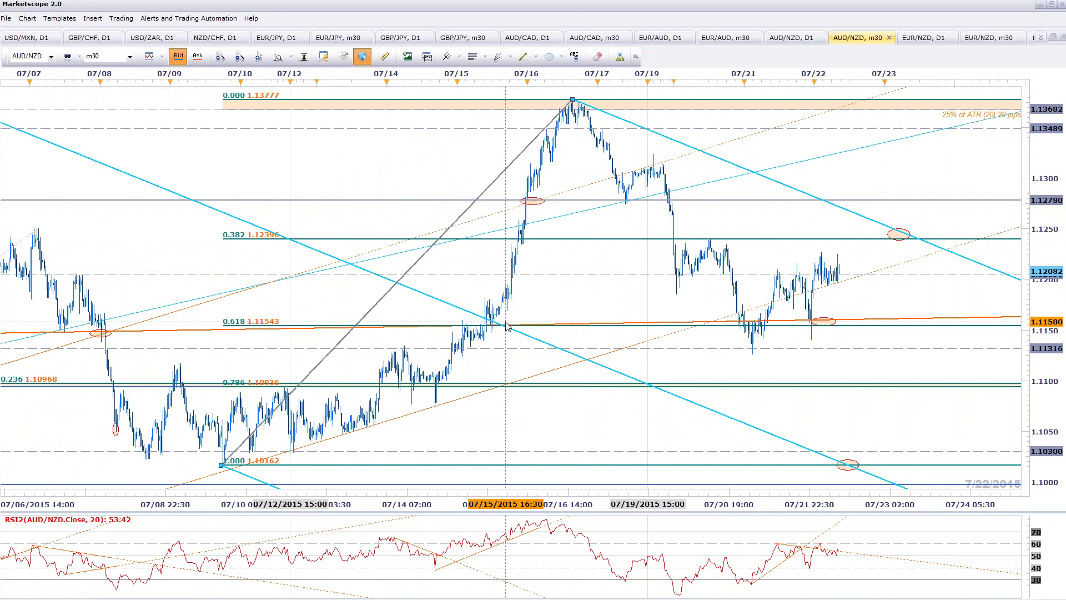
scroll(920, 199, "up", 2)
scroll(919, 198, "up", 3)
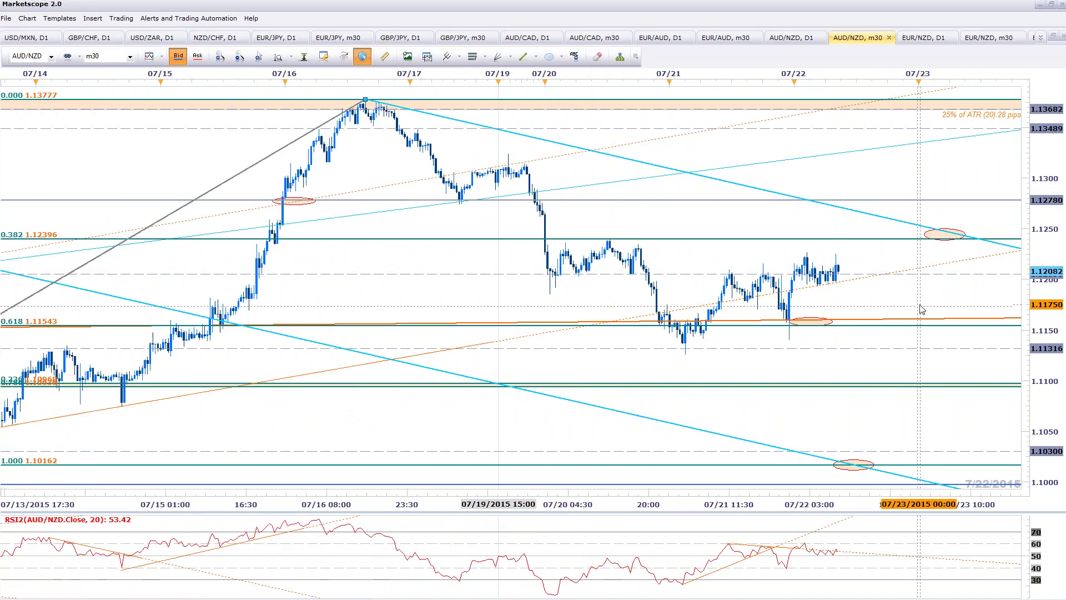
Step: Move the lower highlight ellipse onto the point where the 1.000 level at 1.09969 meets the descending lower channel line
left_click_drag(838, 298, 779, 316)
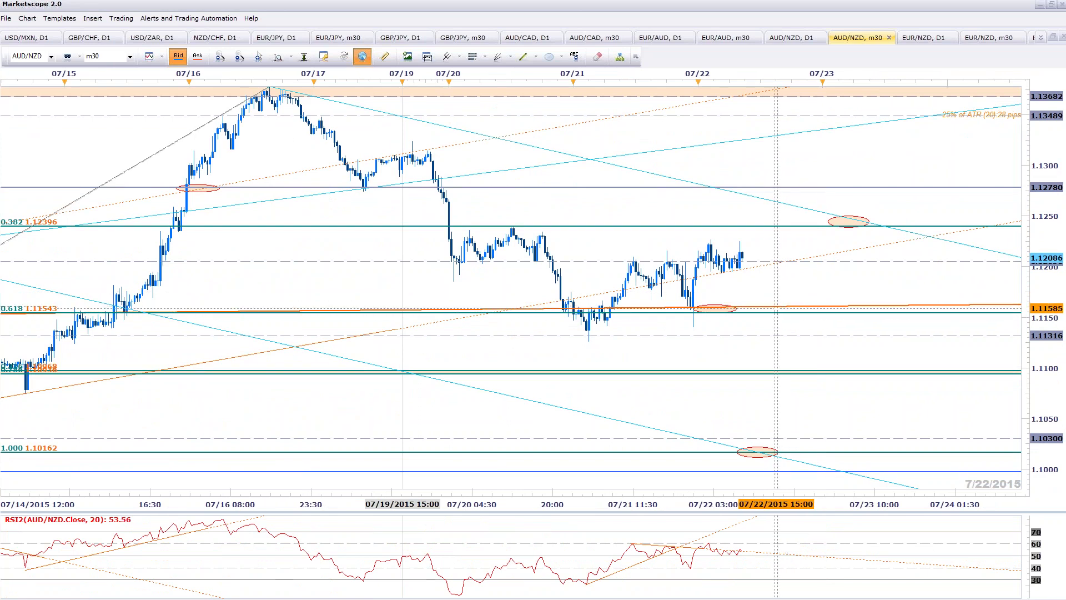
left_click_drag(800, 369, 778, 356)
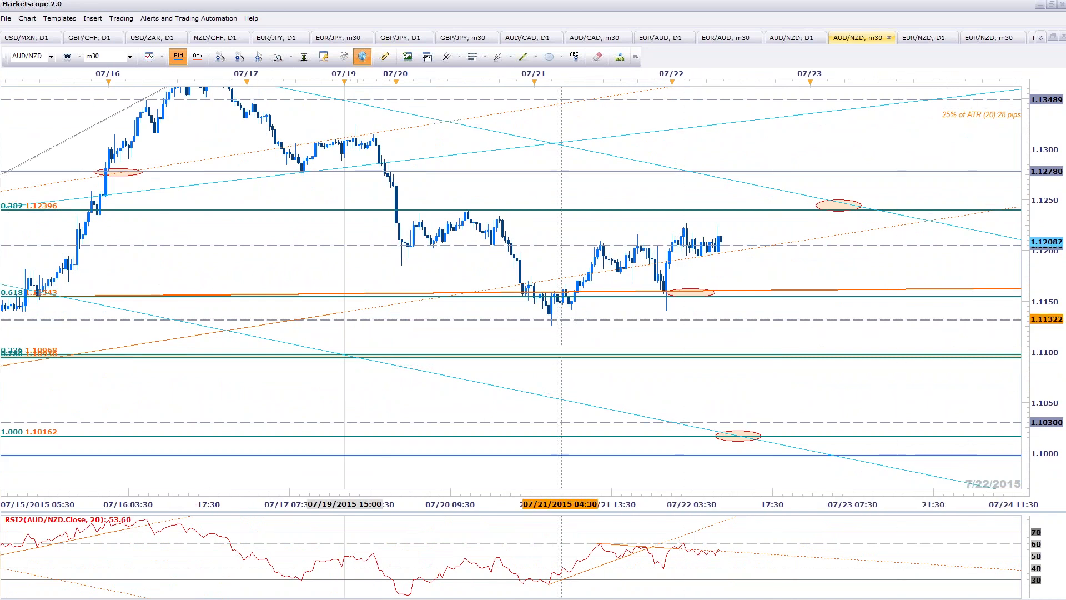
scroll(779, 328, "down", 4)
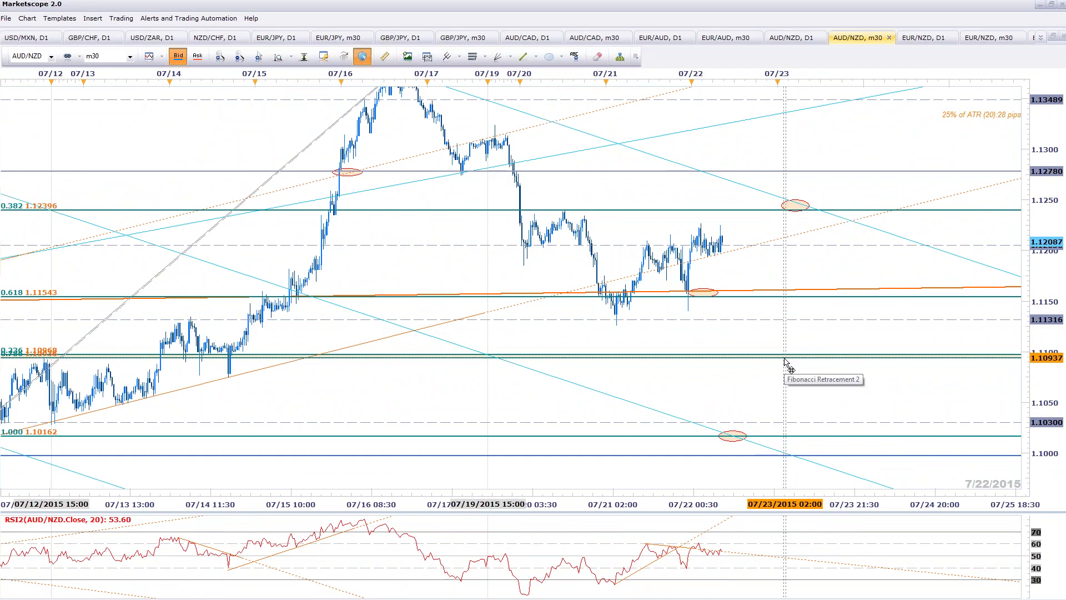
scroll(785, 361, "down", 3)
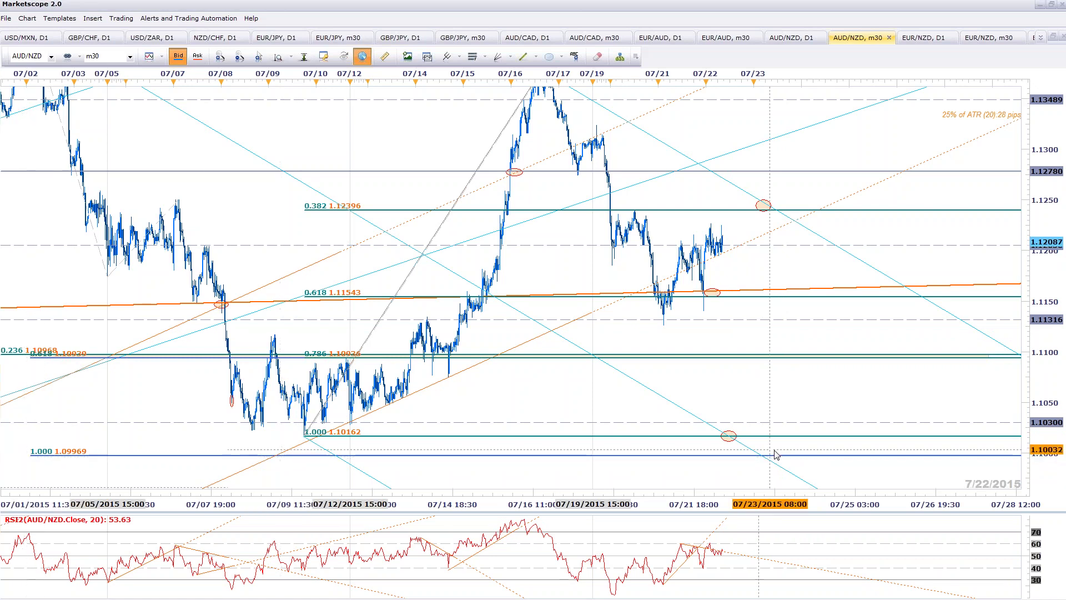
left_click_drag(742, 445, 778, 464)
scroll(873, 431, "up", 5)
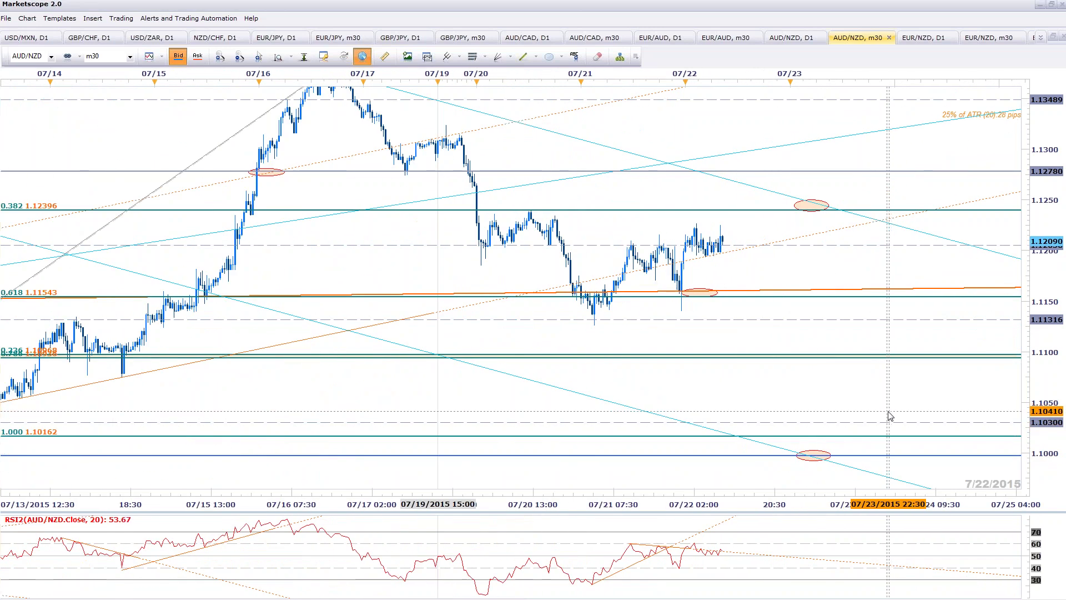
Step: Draw an ascending RSI trendline from the July 21 low to about July 22 16:00 on the AUD/NZD 30-minute chart
left_click(531, 58)
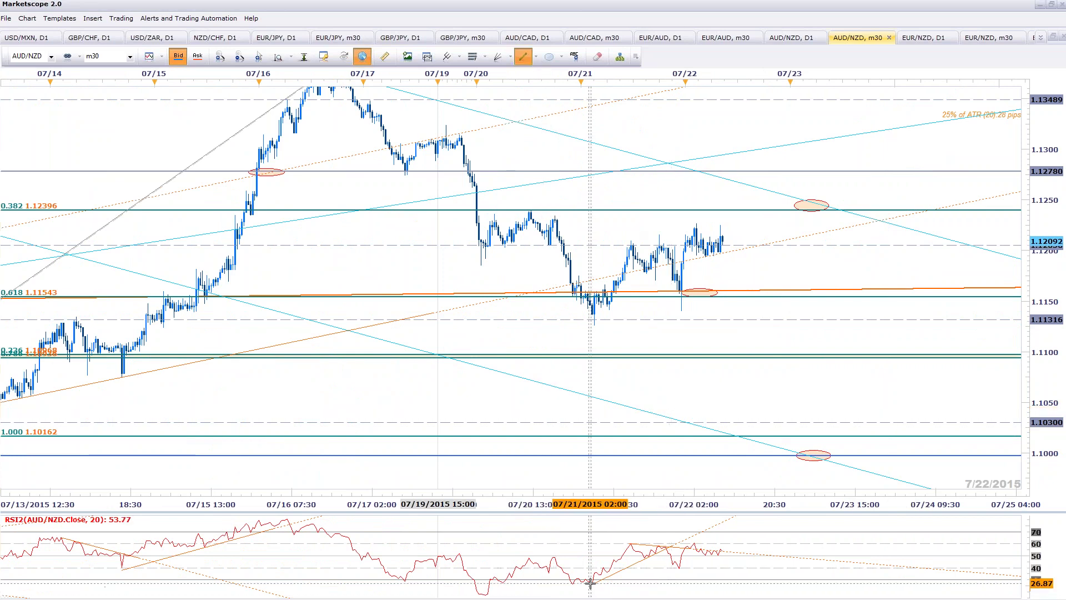
mouse_move(593, 585)
left_mouse_down()
mouse_move(741, 571)
mouse_move(767, 550)
mouse_move(755, 555)
left_mouse_up()
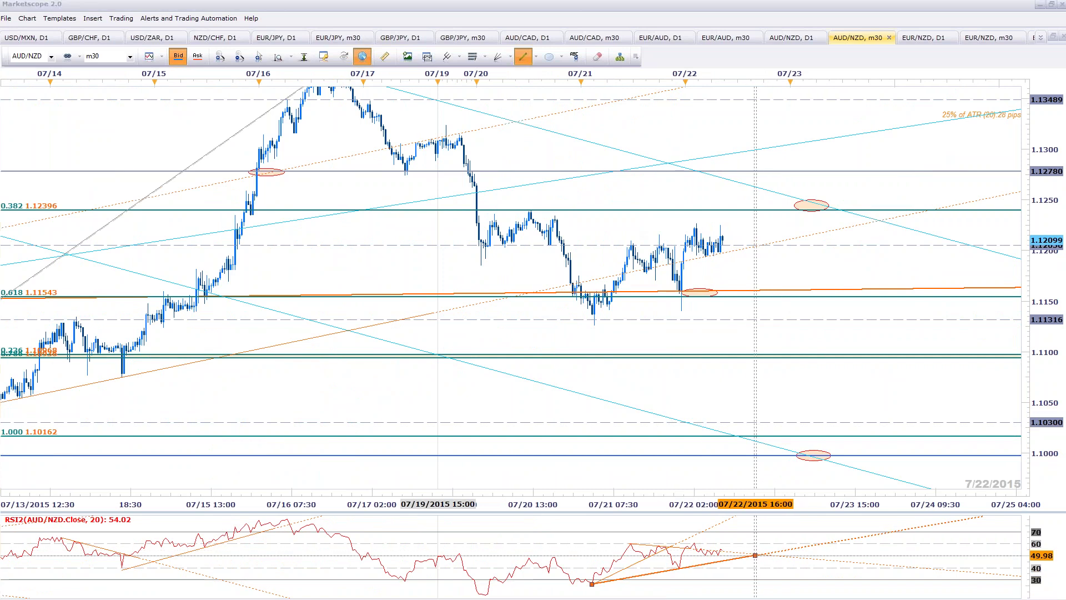
scroll(859, 533, "up", 1)
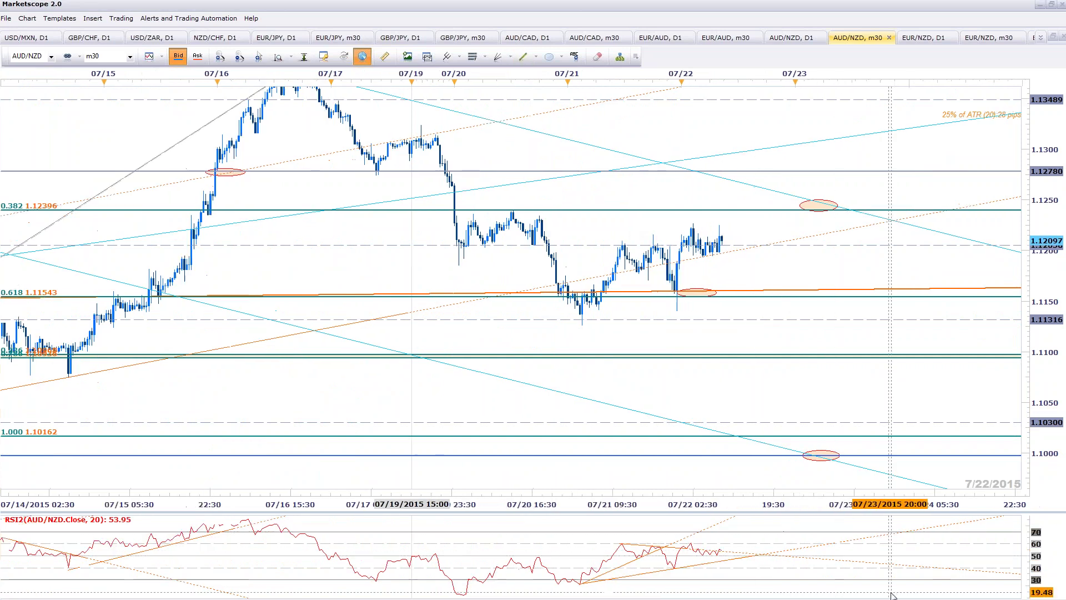
left_click(799, 40)
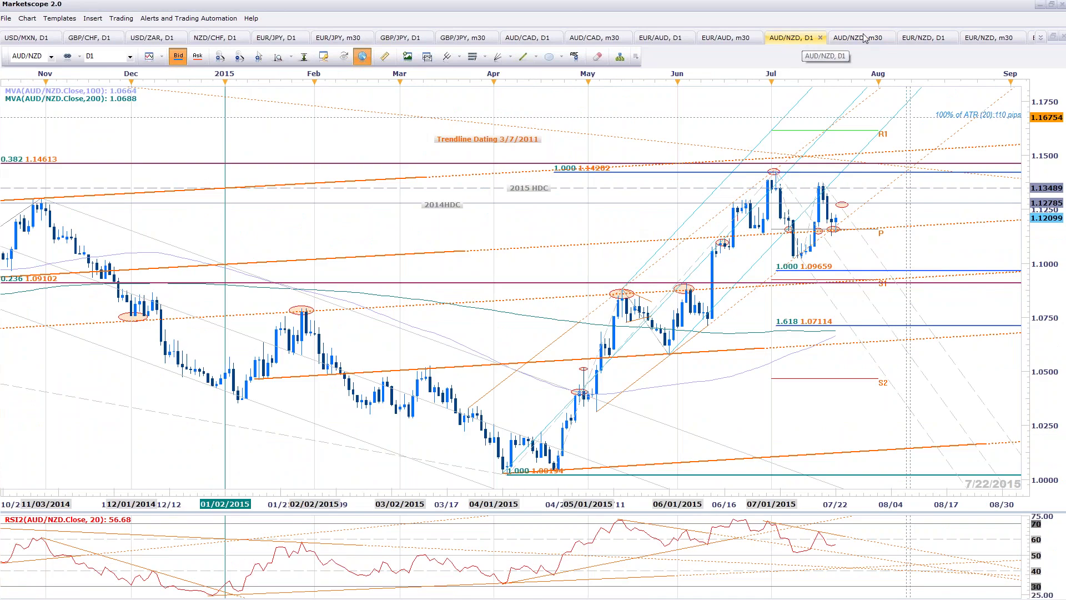
key("ctrl+Tab")
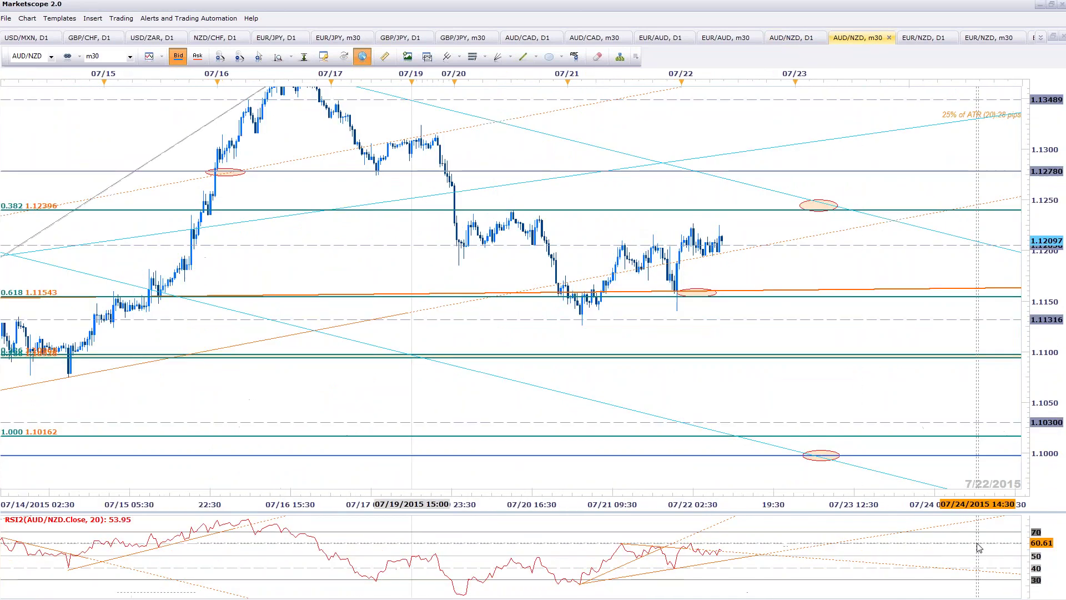
left_click_drag(810, 338, 711, 282)
Step: Bring up the Marketscope window with the 5-minute charts and open the AUD/NZD m5 chart
key("alt+Tab")
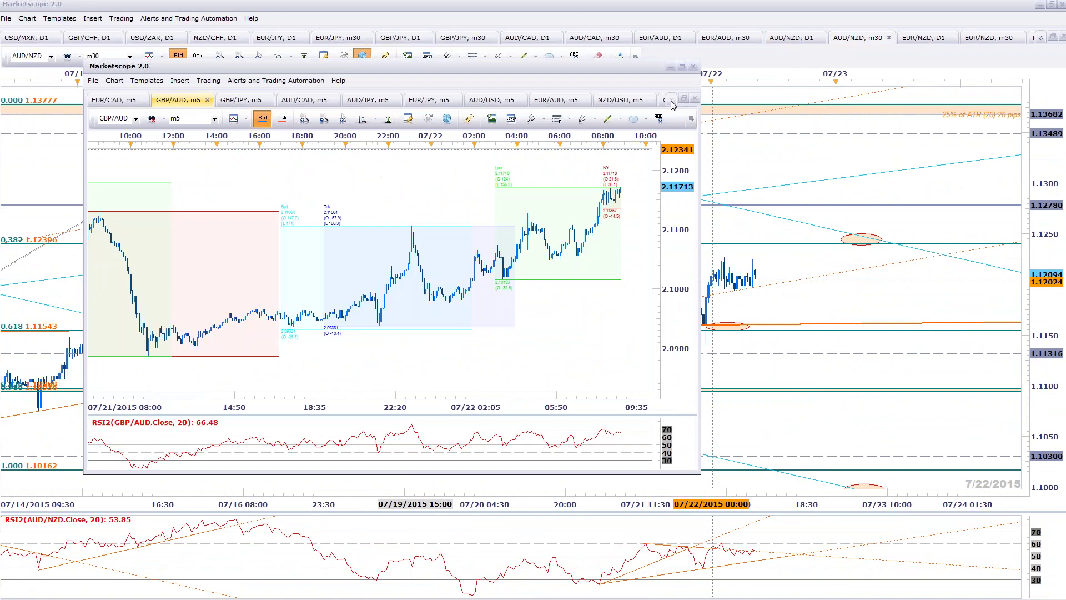
left_click(671, 100)
left_click(719, 135)
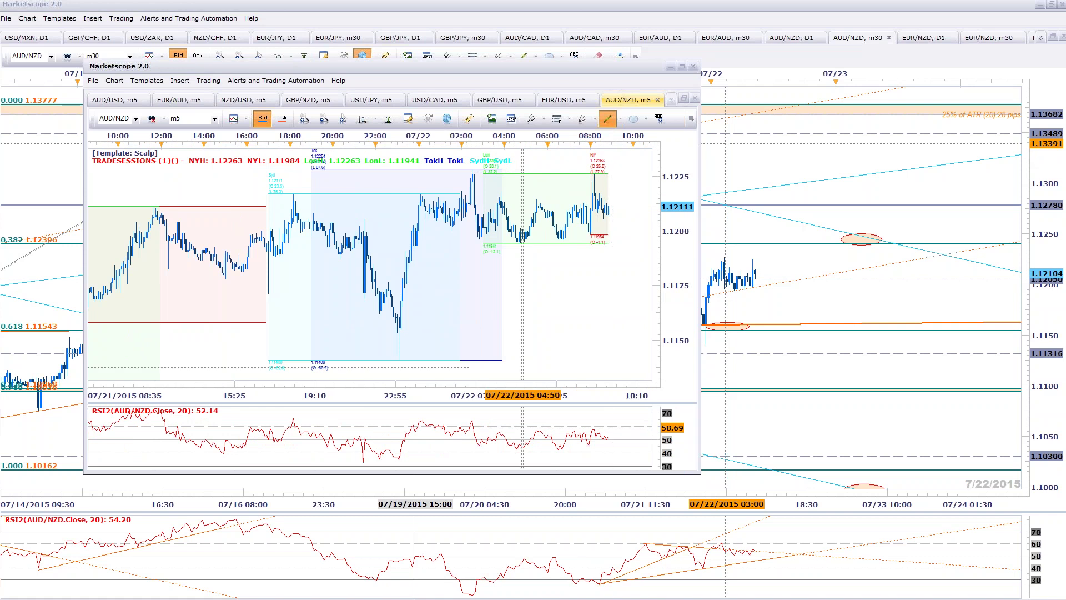
Step: Draw two converging RSI trendlines on the AUD/NZD 5-minute chart, rising from the July 21 low and falling from the July 22 02:35 peak
left_click(399, 460)
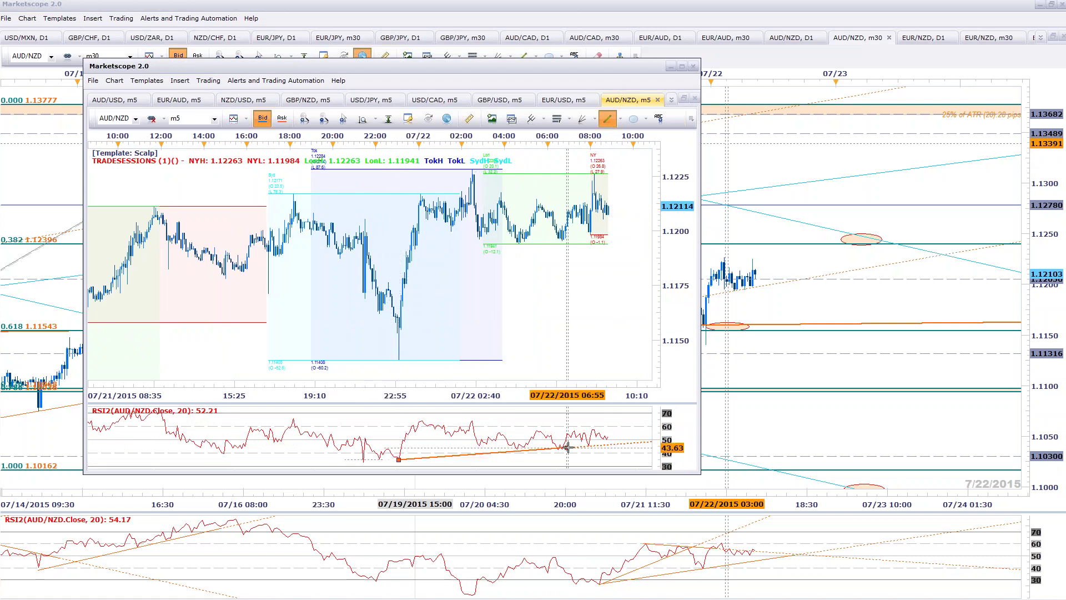
left_click(644, 443)
key("Return")
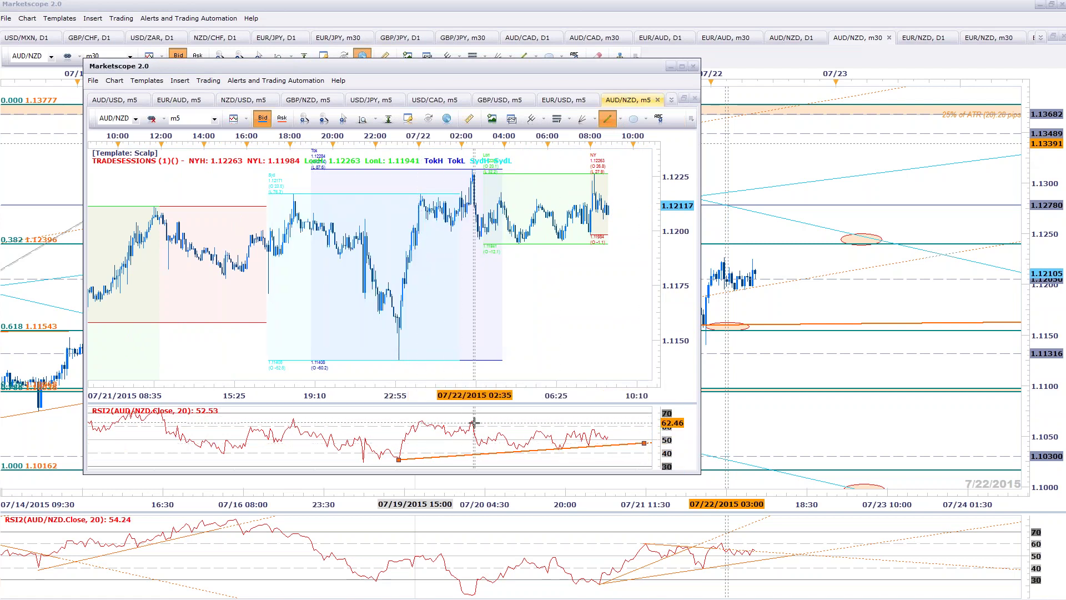
left_click(472, 423)
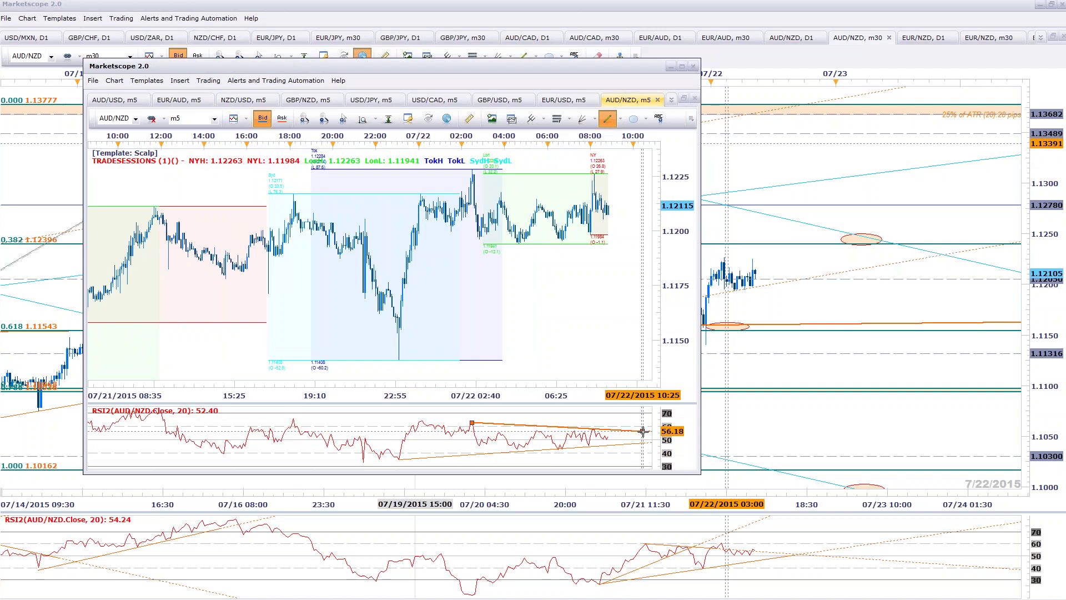
key("Return")
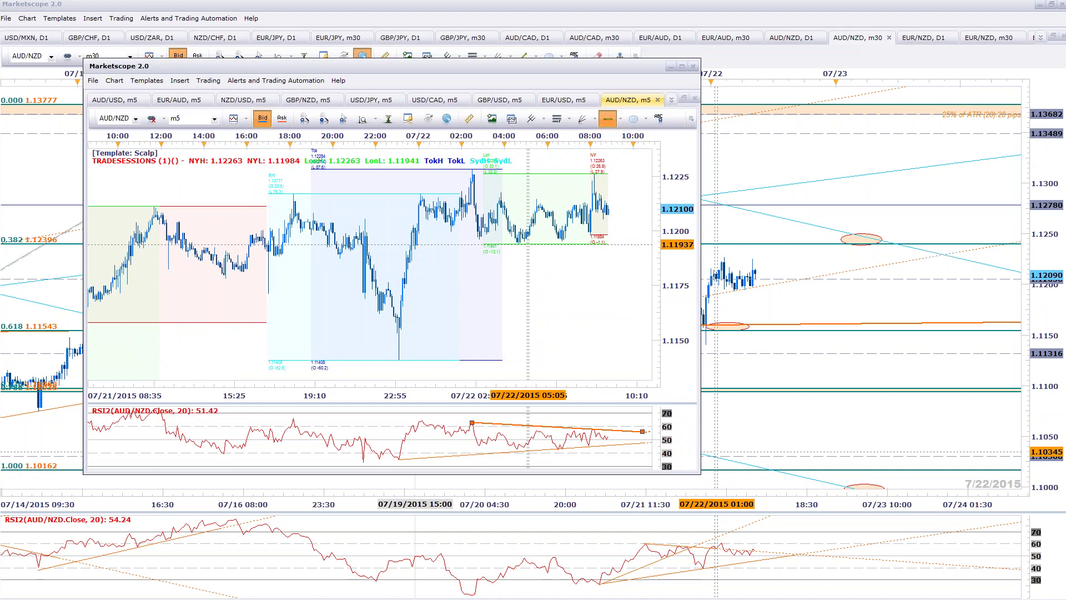
Step: Add horizontal lines at 1.11937 and 1.12279 on the AUD/NZD 5-minute chart to mark the session range's low and high
left_click(526, 244)
key("Return")
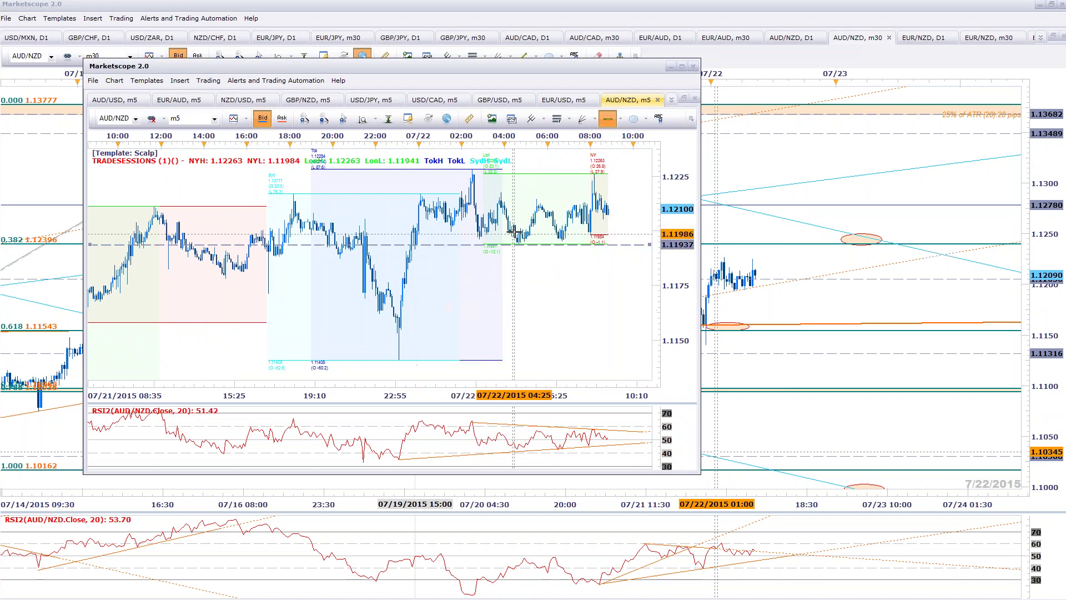
left_click(517, 170)
key("Return")
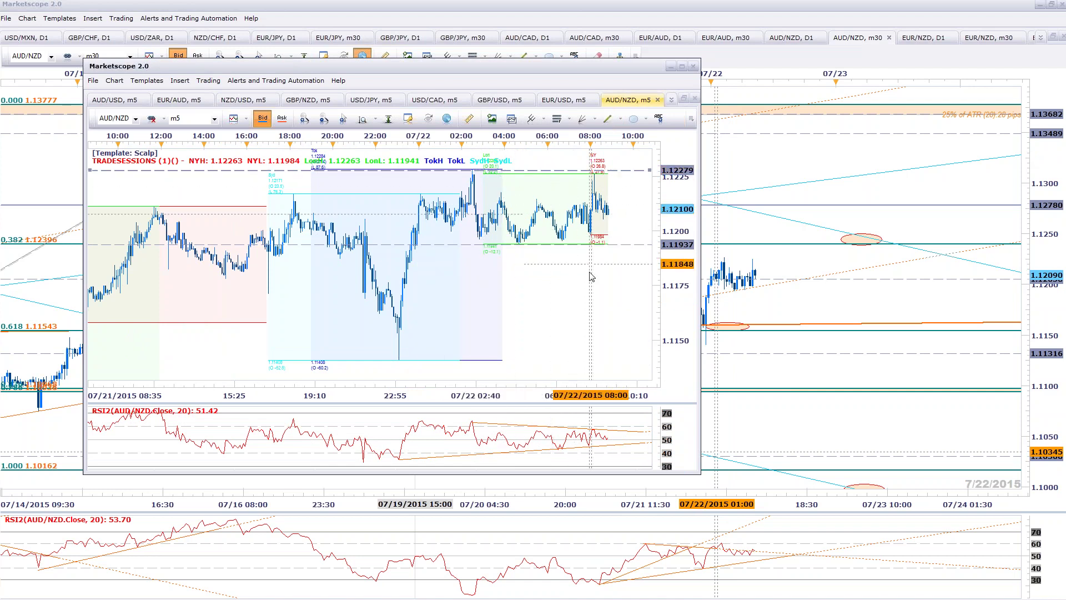
scroll(591, 340, "up", 2)
left_click_drag(590, 341, 516, 350)
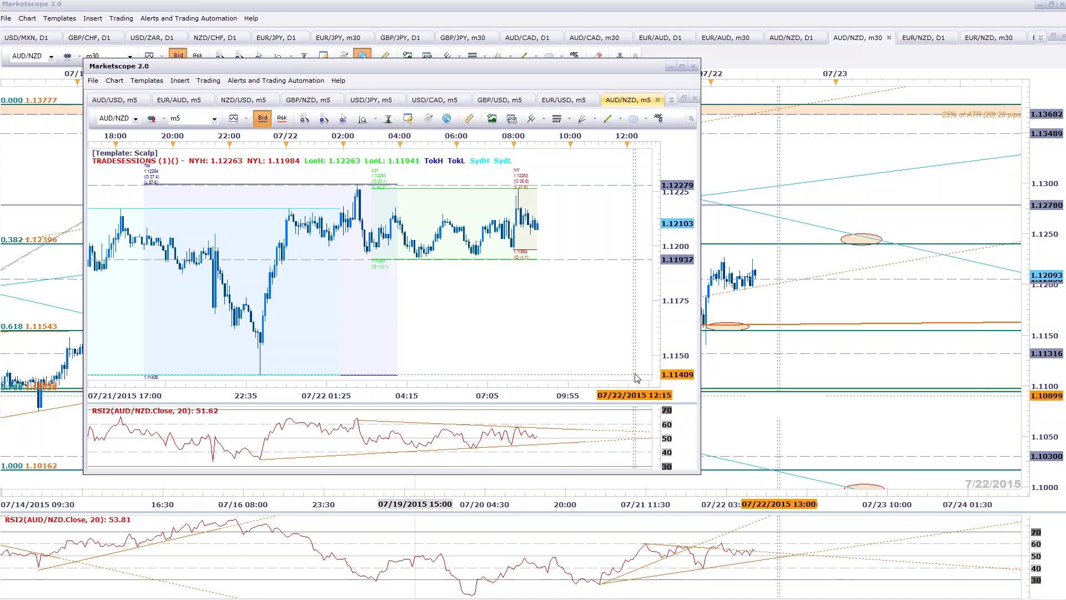
Step: Move the 5-minute chart window aside and compare the AUD/NZD session range with the published AUDNZD 30-minute chart of 7-21-2015
scroll(583, 304, "down", 1)
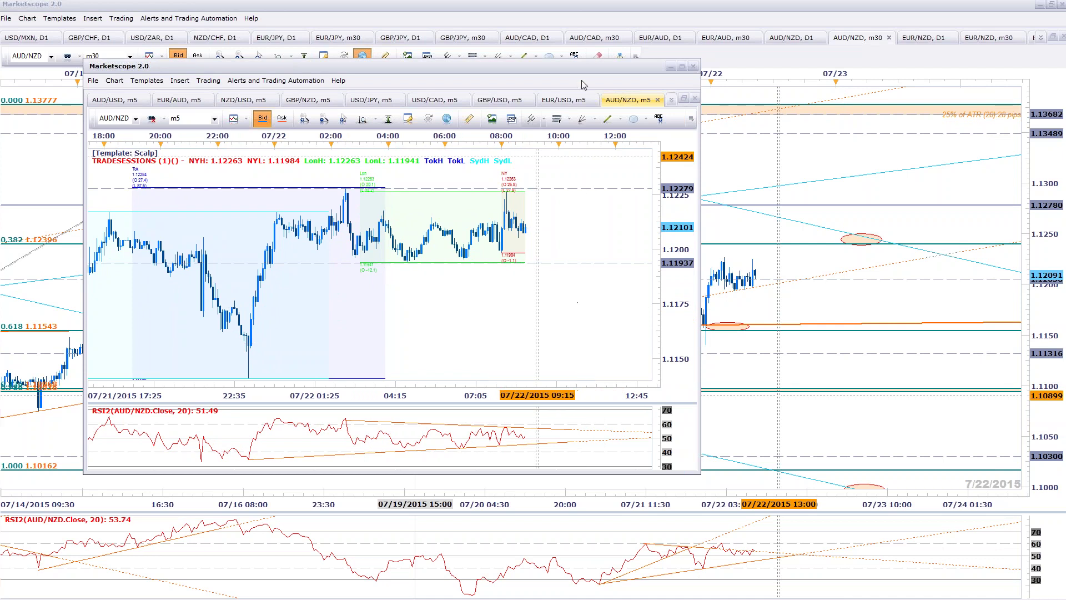
left_click_drag(596, 70, 530, 75)
mouse_move(521, 87)
left_mouse_down()
mouse_move(516, 100)
mouse_move(517, 86)
left_mouse_up()
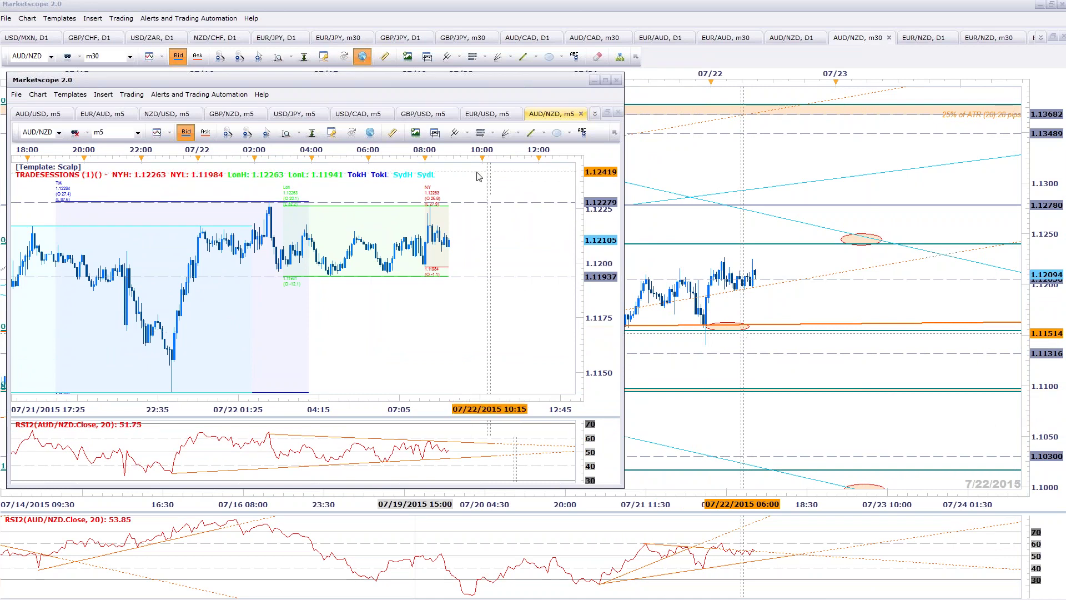
left_click_drag(471, 240, 511, 238)
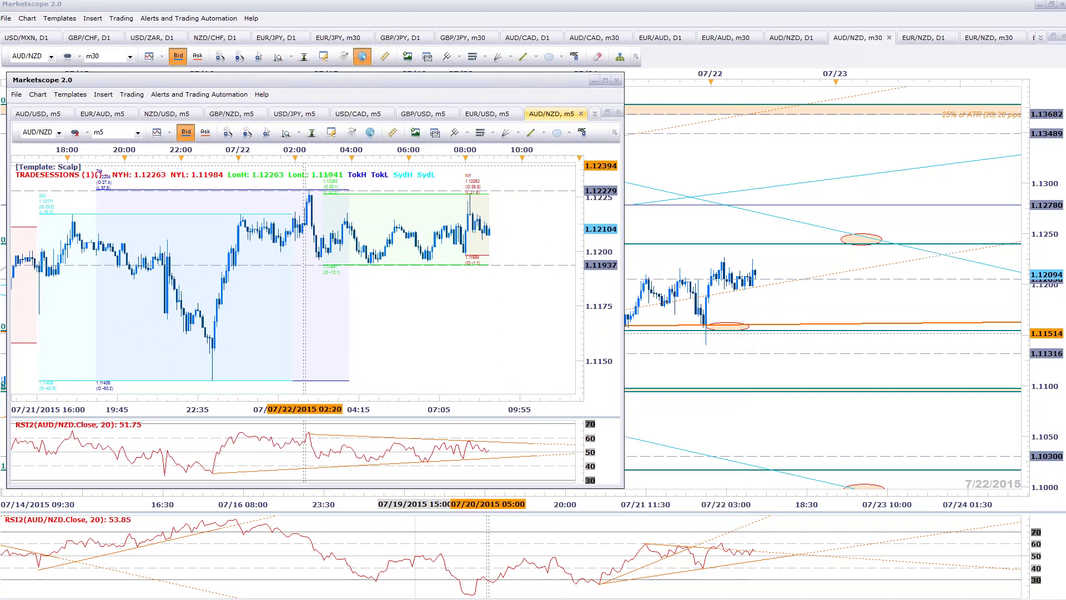
key("alt+Tab")
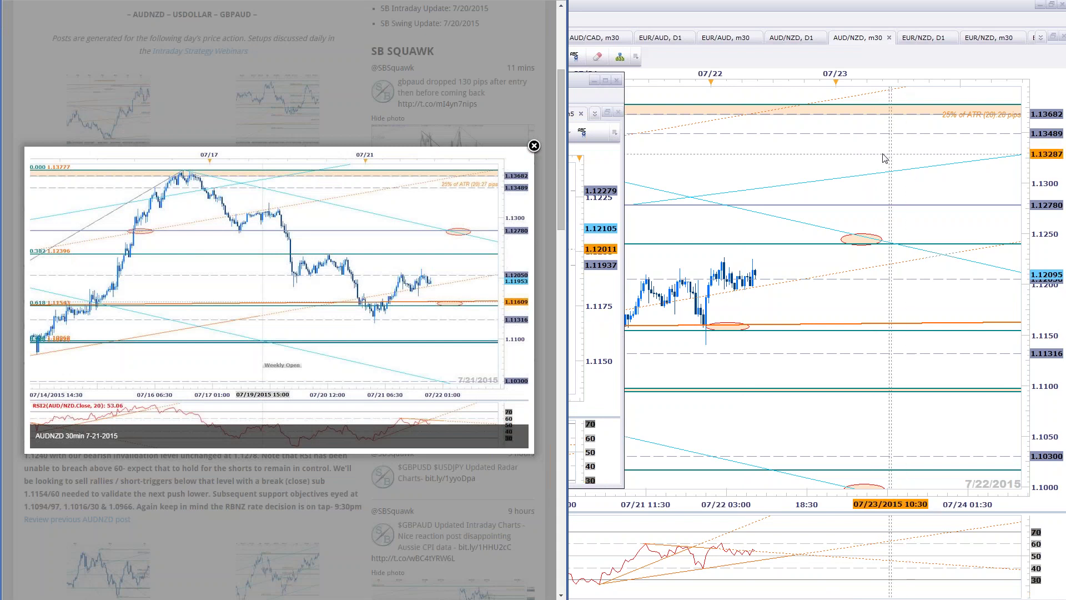
key("alt+Tab")
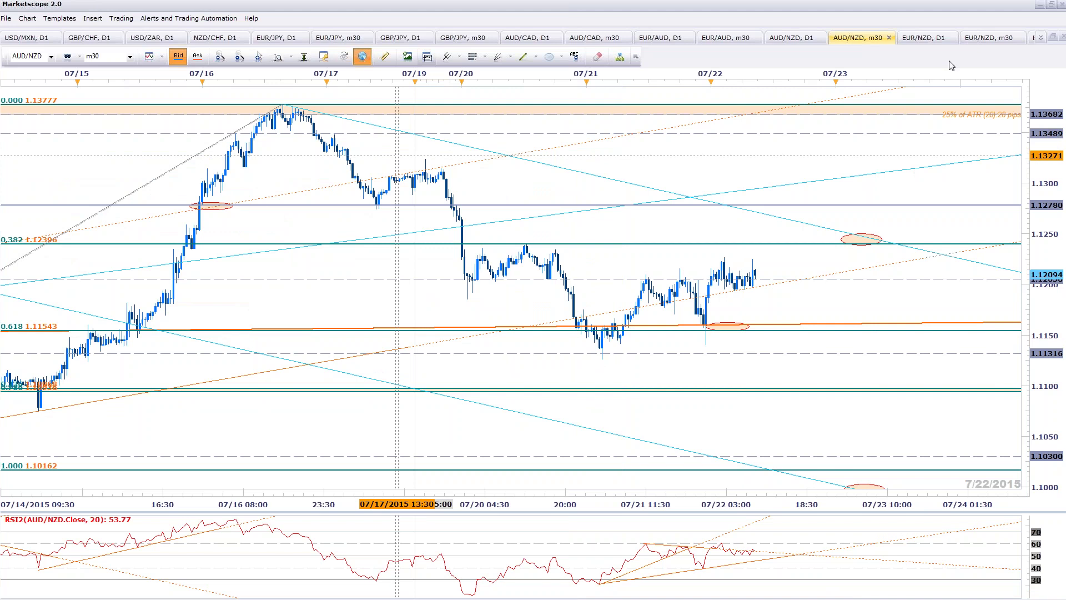
Step: Open the USD/CAD daily chart and switch to the pair's 30-minute chart
left_click(1041, 38)
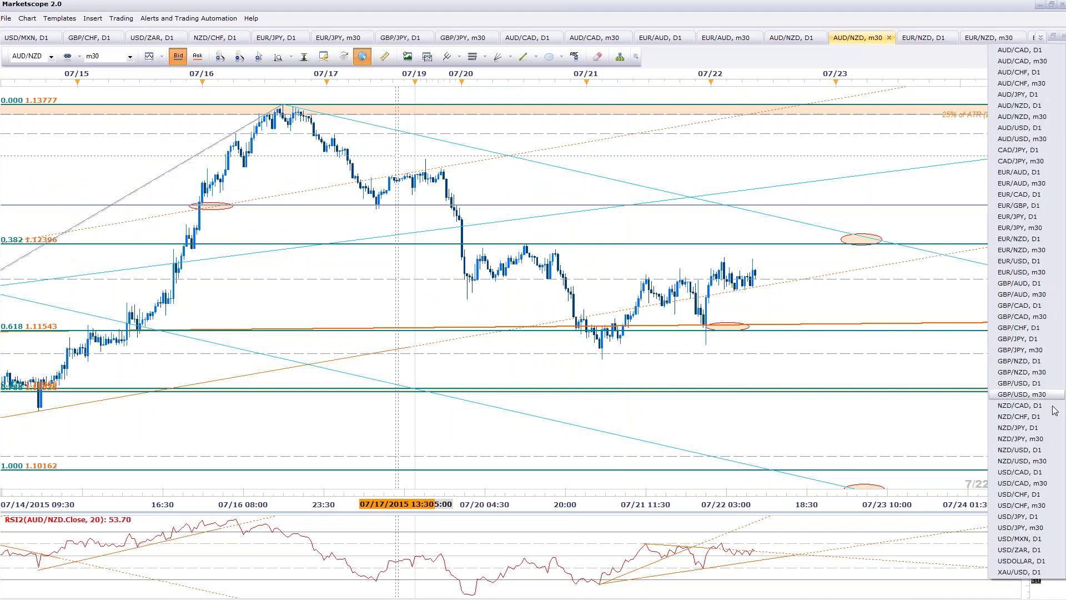
left_click(1040, 473)
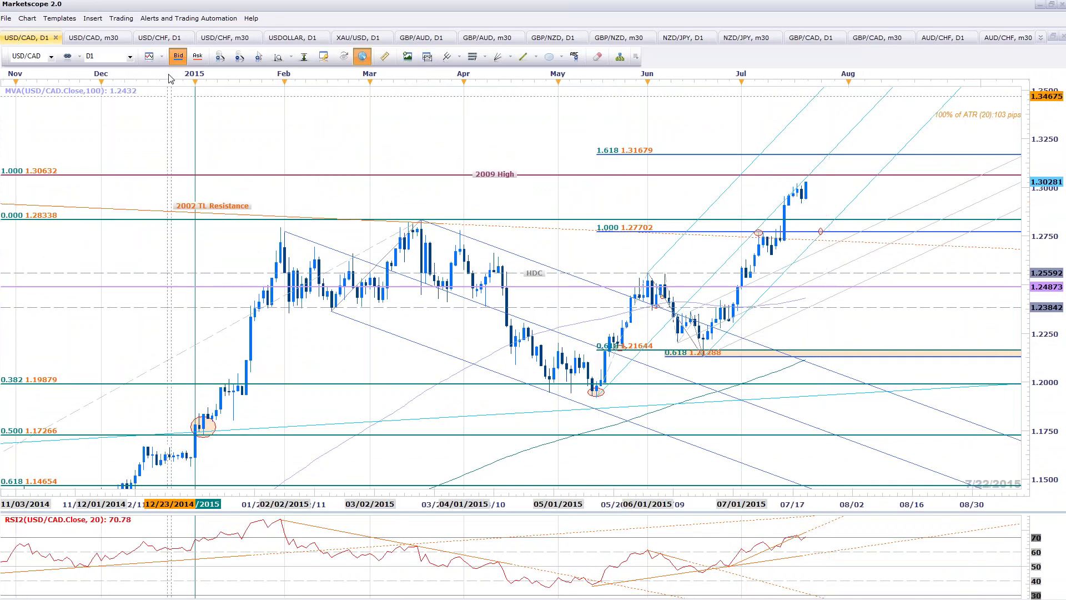
left_click(109, 38)
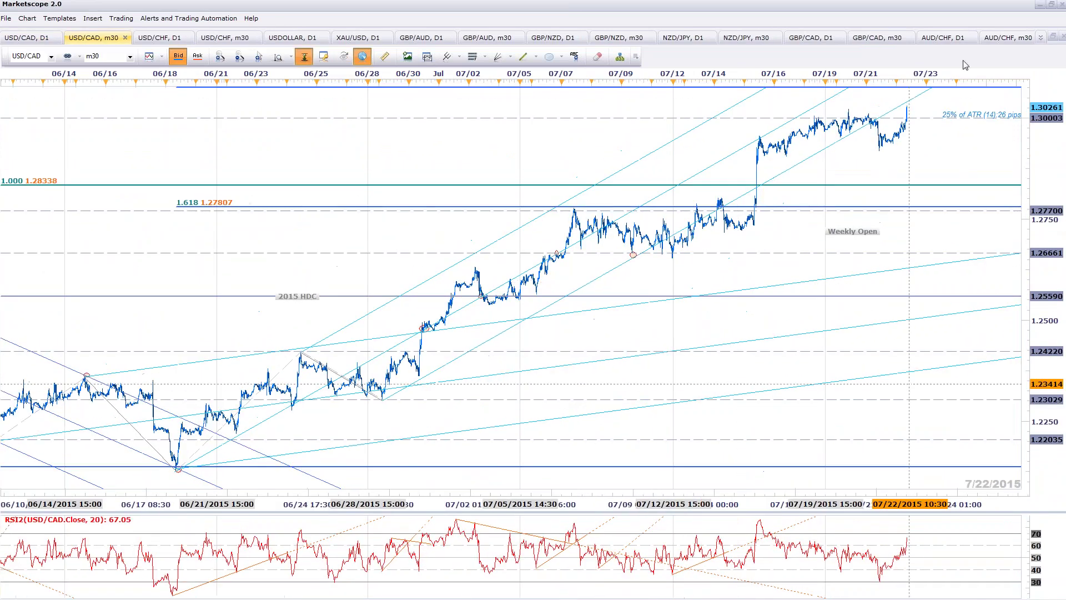
Step: Examine USD/CAD's 30-minute price action since mid-July against the ascending channel and the horizontal resistance overhead
scroll(923, 167, "down", 2)
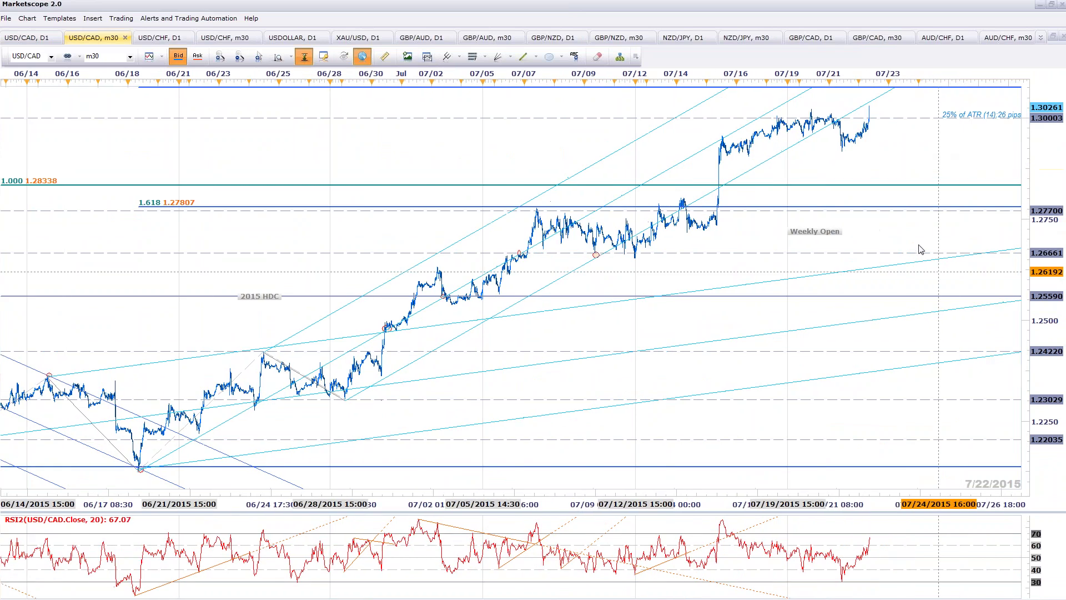
scroll(921, 251, "up", 5)
scroll(922, 243, "up", 2)
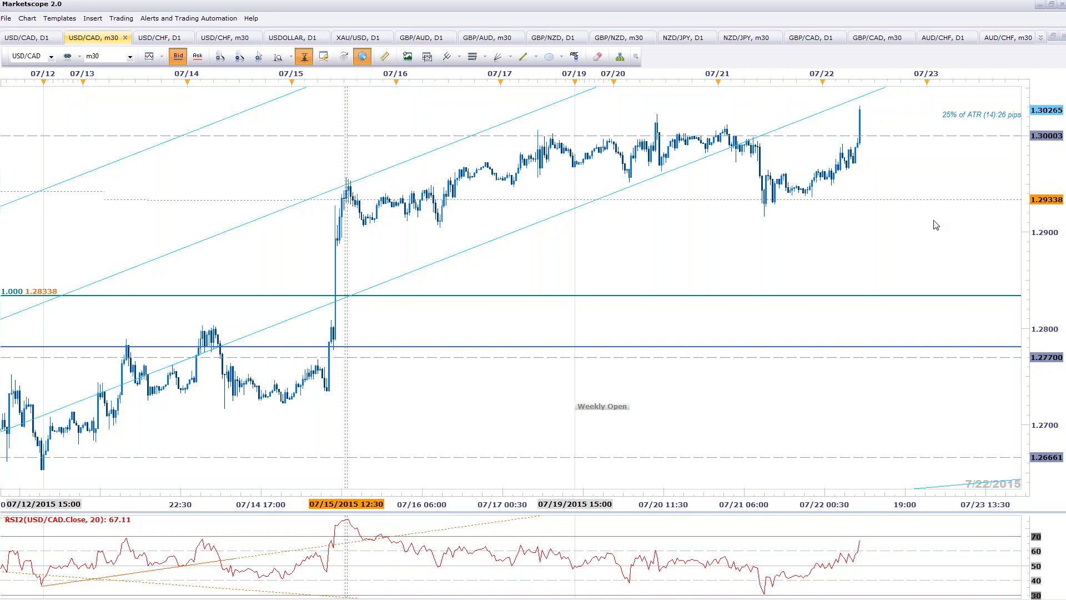
left_click_drag(923, 242, 871, 252)
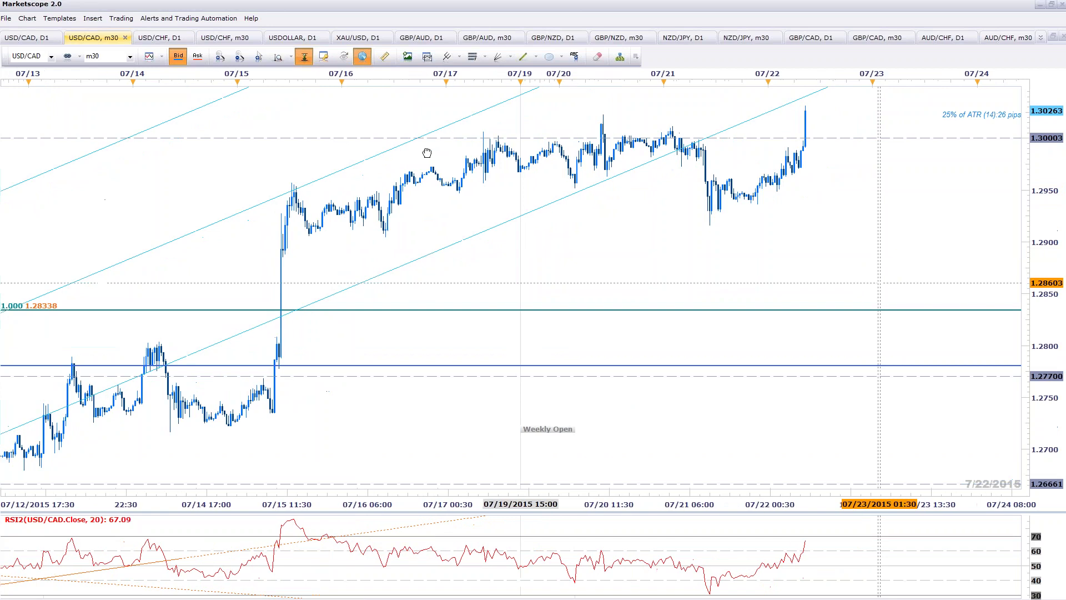
left_click_drag(952, 318, 896, 309)
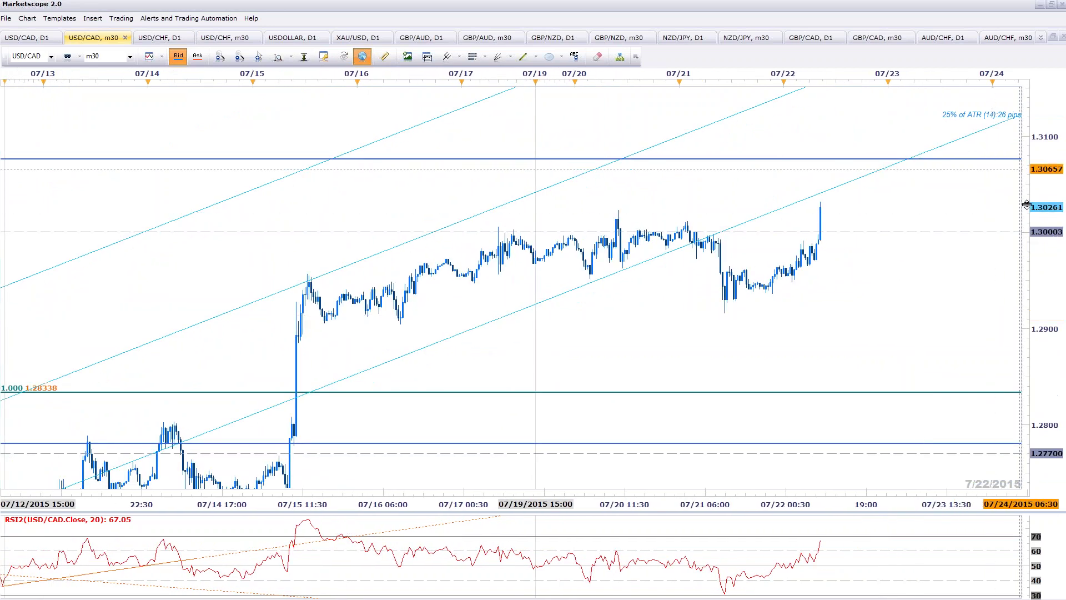
scroll(889, 333, "down", 5)
left_click_drag(907, 327, 914, 294)
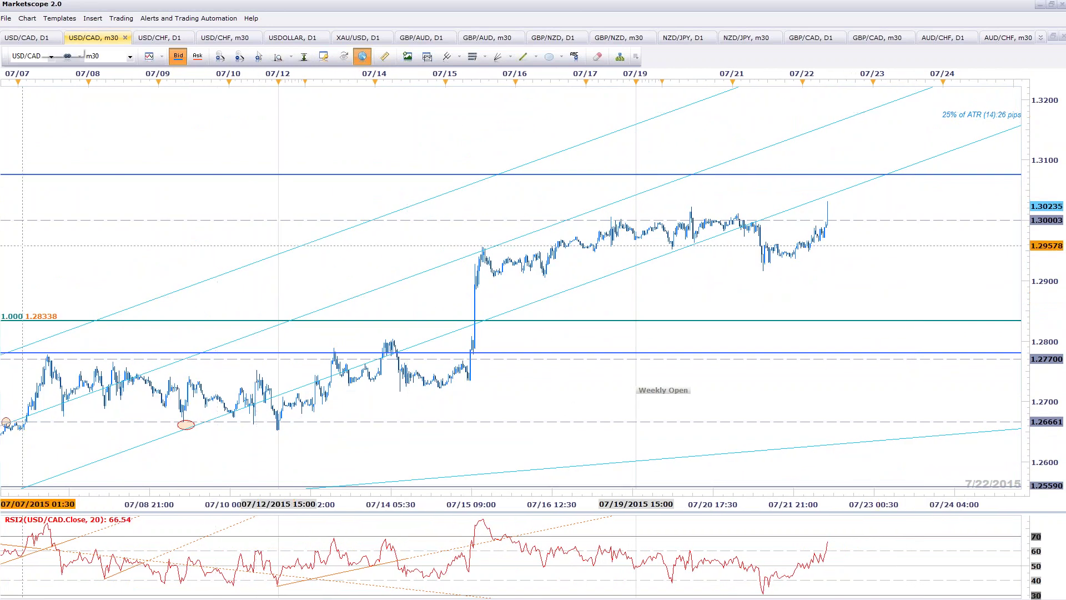
Step: Check the 2009 High on the USD/CAD daily chart, and examine the channel and horizontal resistance on the 30-minute chart
left_click(37, 38)
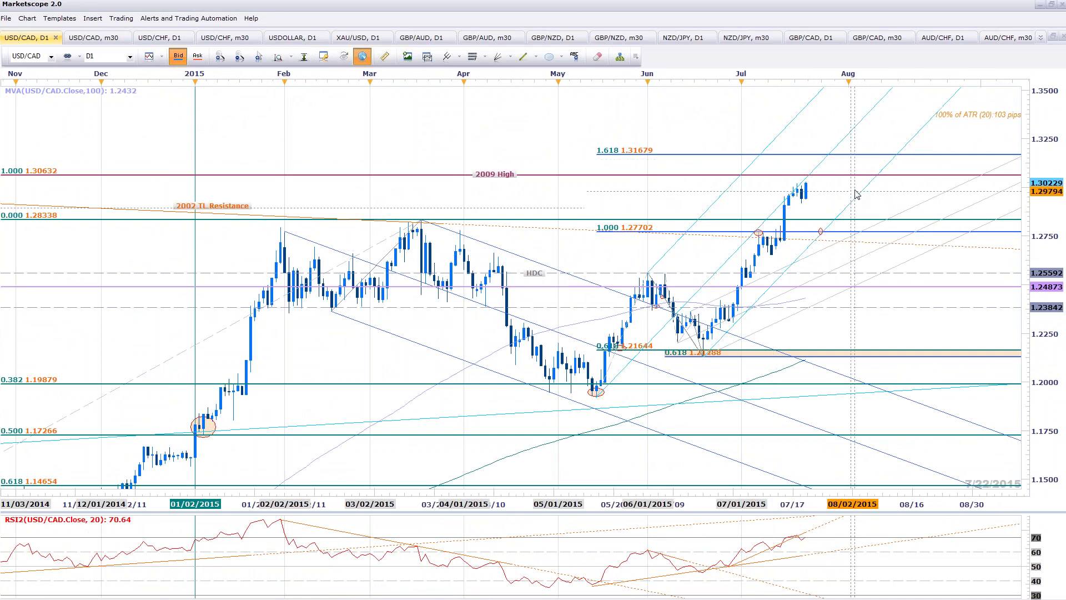
scroll(855, 196, "up", 1)
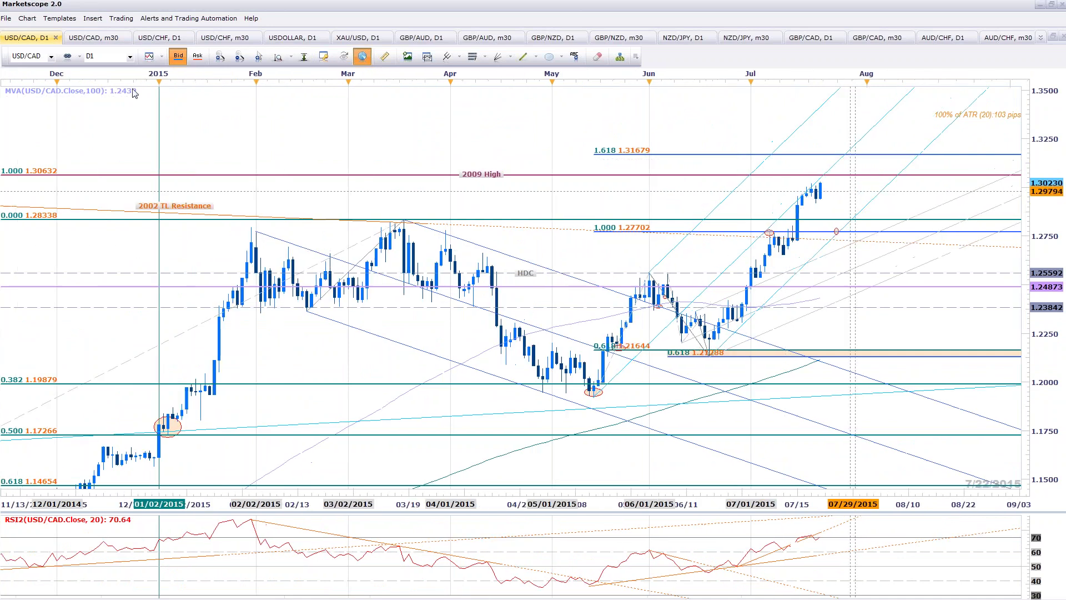
left_click(111, 39)
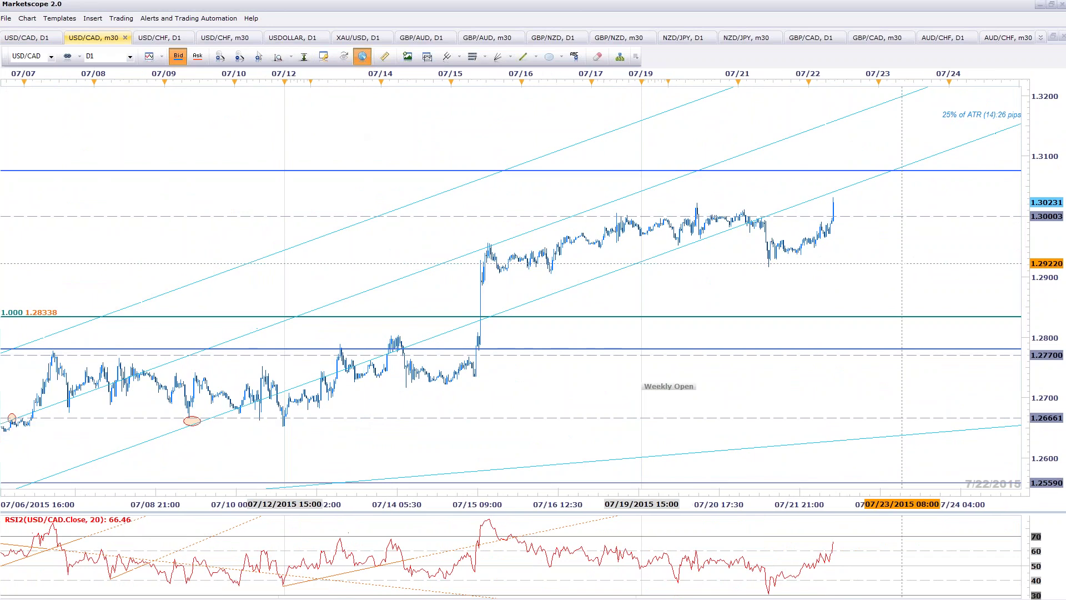
scroll(922, 245, "up", 1)
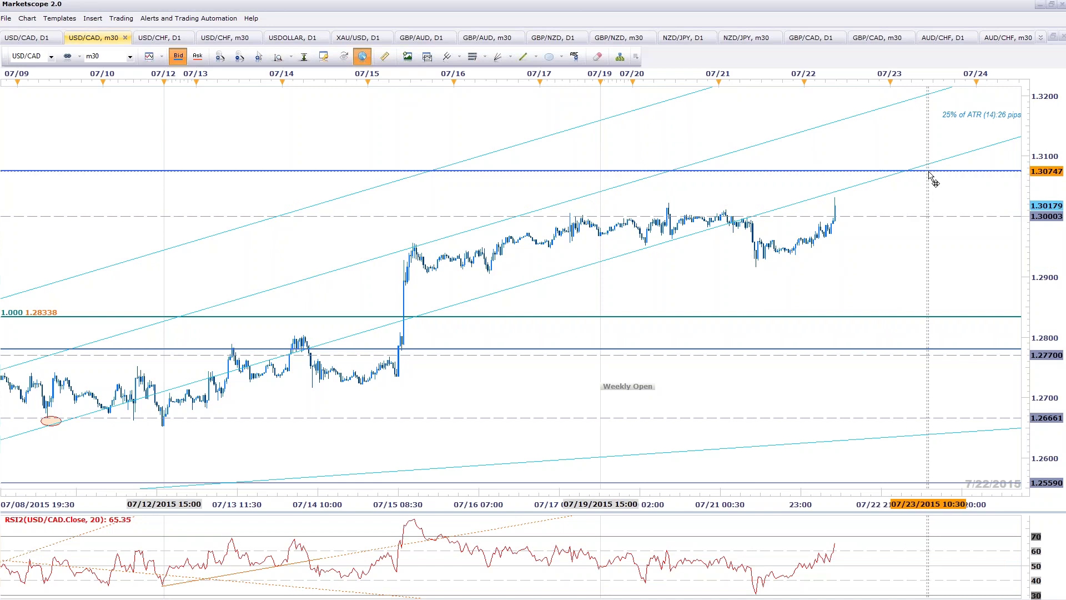
scroll(876, 307, "down", 3)
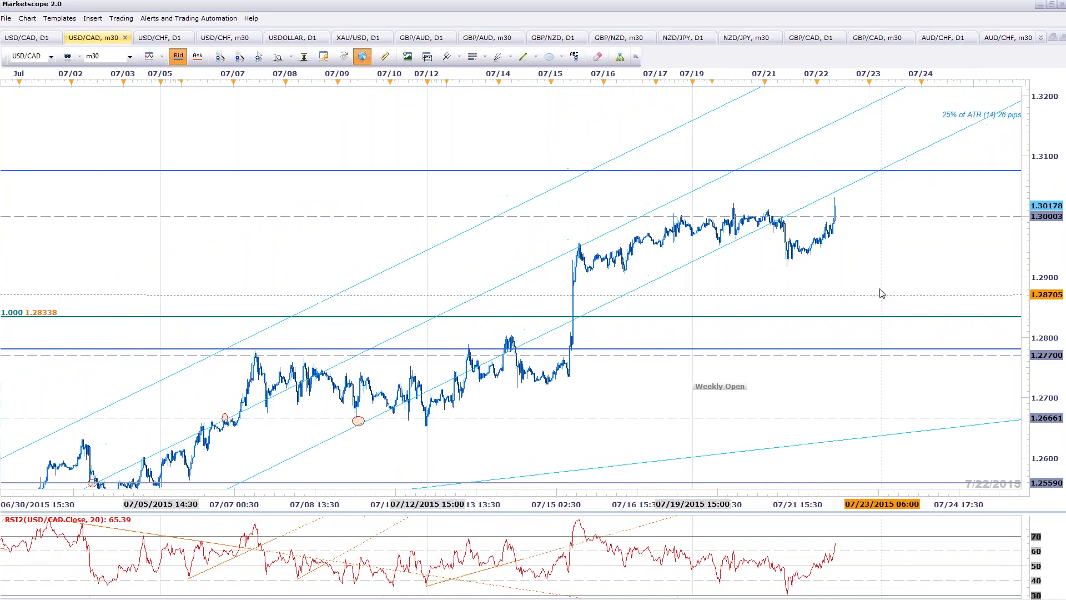
scroll(881, 293, "down", 1)
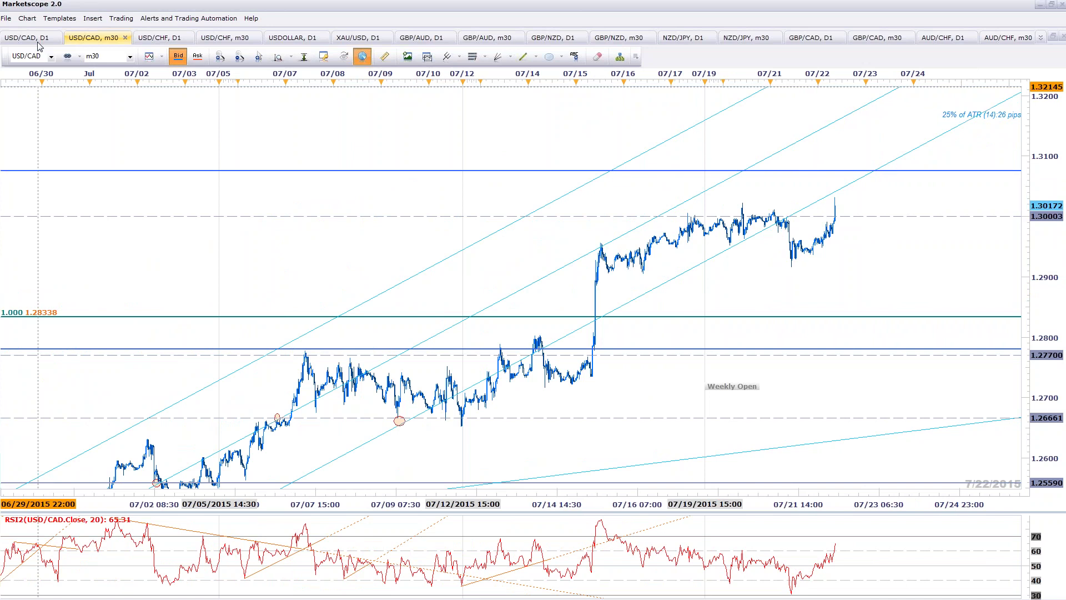
Step: Examine the USD/CAD daily advance against the 2009 High, the 1.618 extension and the RSI trendlines
left_click(37, 42)
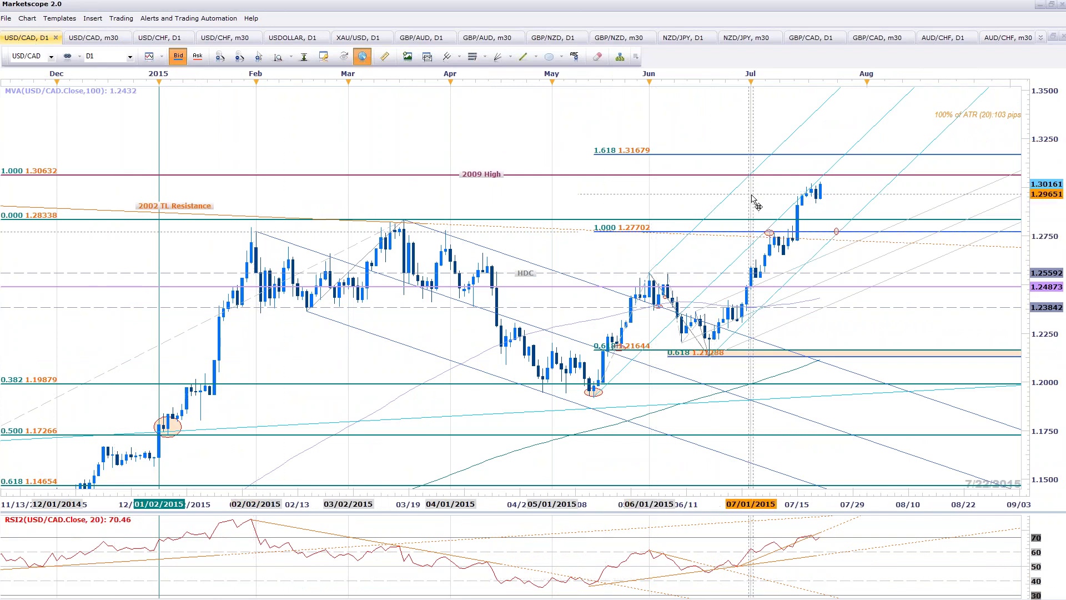
scroll(911, 240, "down", 3)
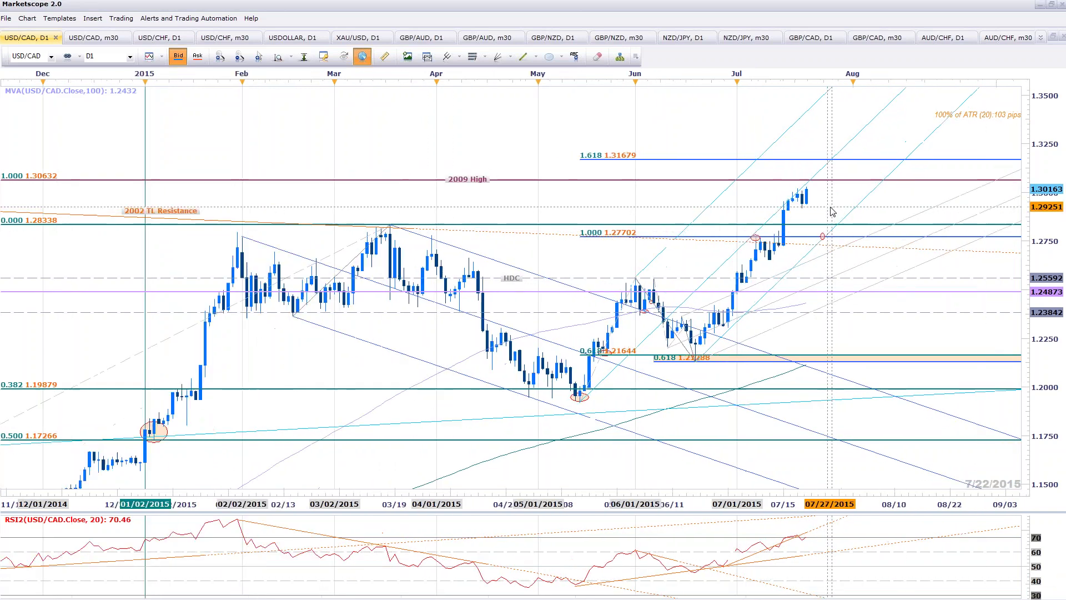
scroll(832, 212, "down", 2)
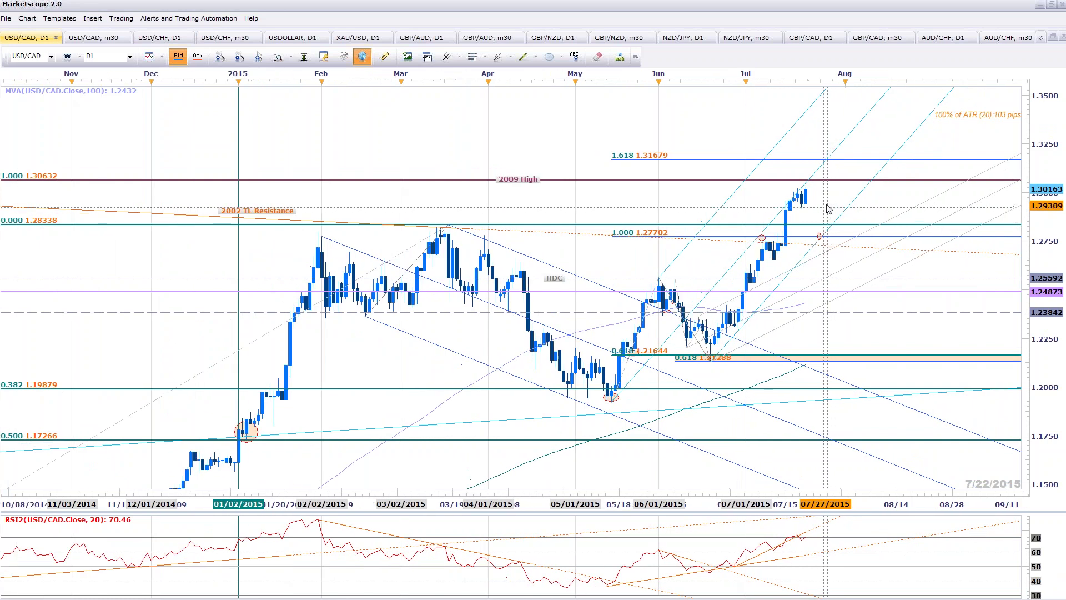
left_click_drag(828, 202, 802, 224)
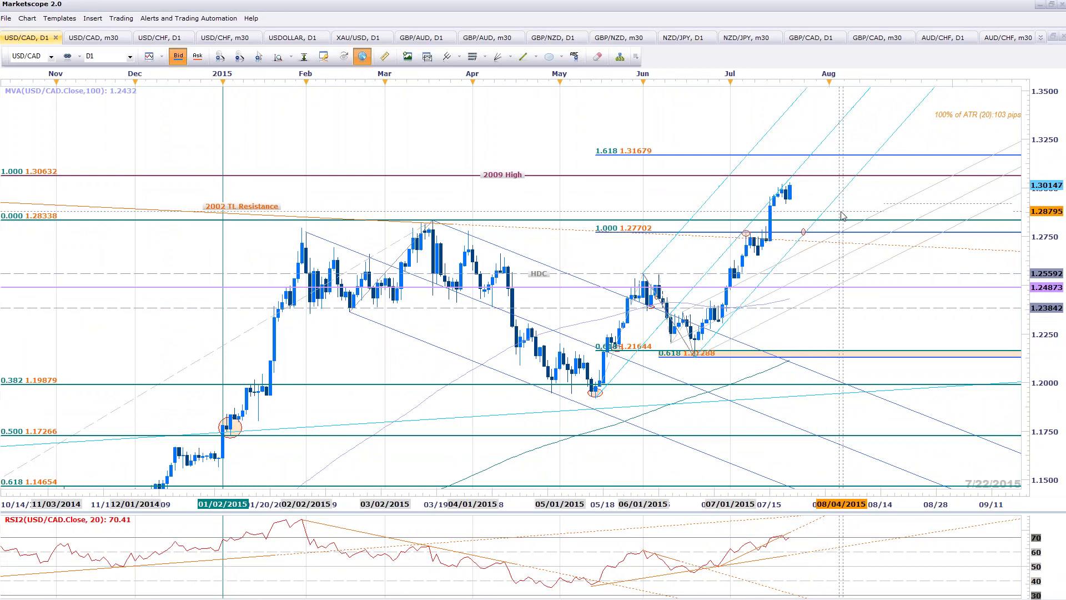
scroll(336, 265, "down", 3)
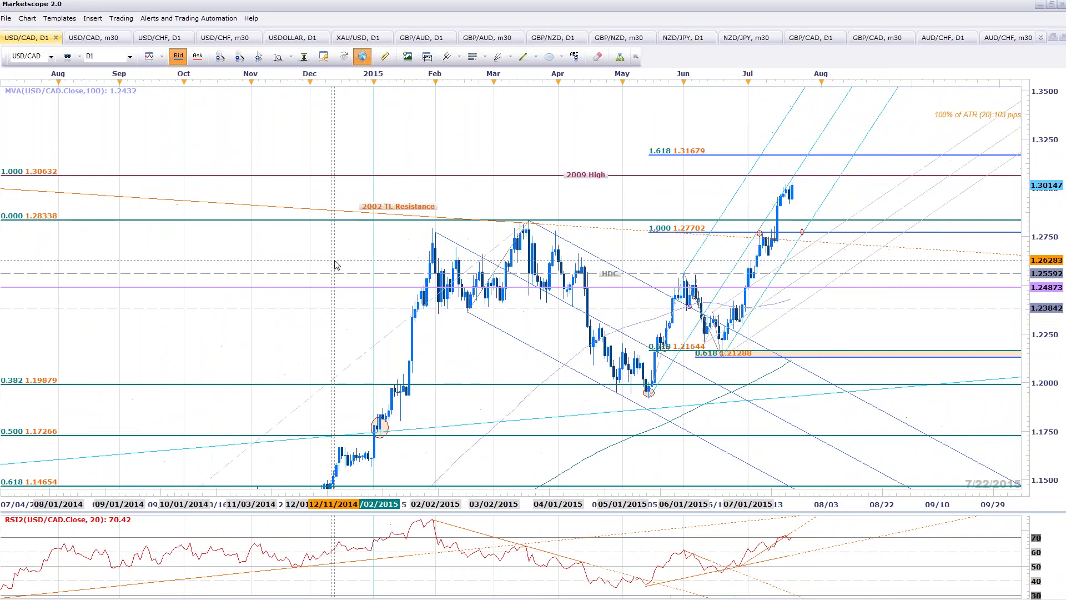
scroll(336, 265, "up", 1)
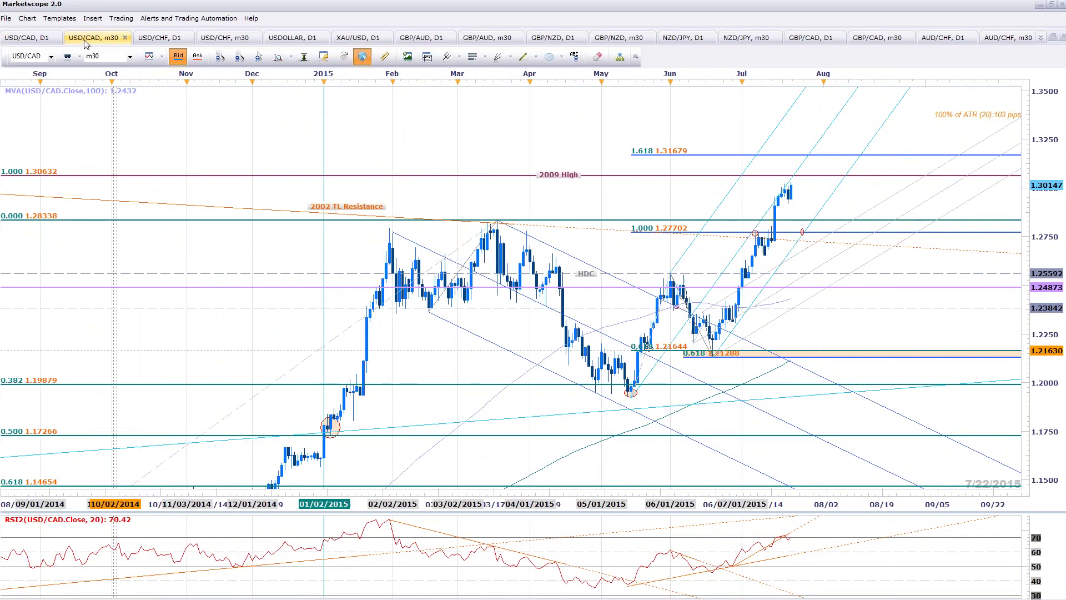
Step: Check the 2.618 extension on the USD/CAD 30-minute chart, and compare it with the daily chart's 2009 High
left_click(89, 36)
scroll(185, 258, "down", 2)
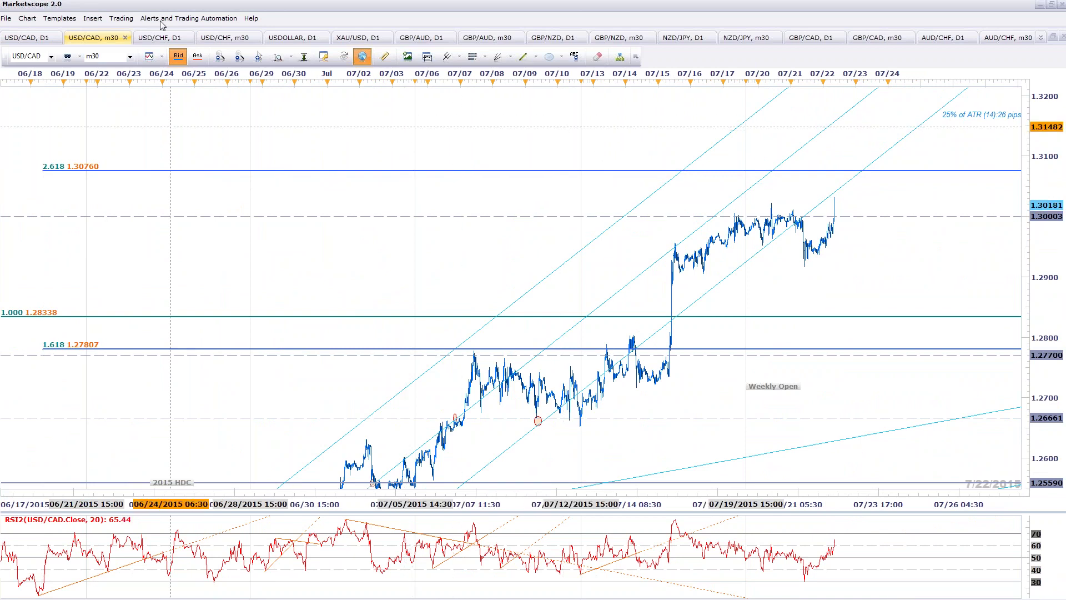
left_click(169, 38)
left_click(28, 39)
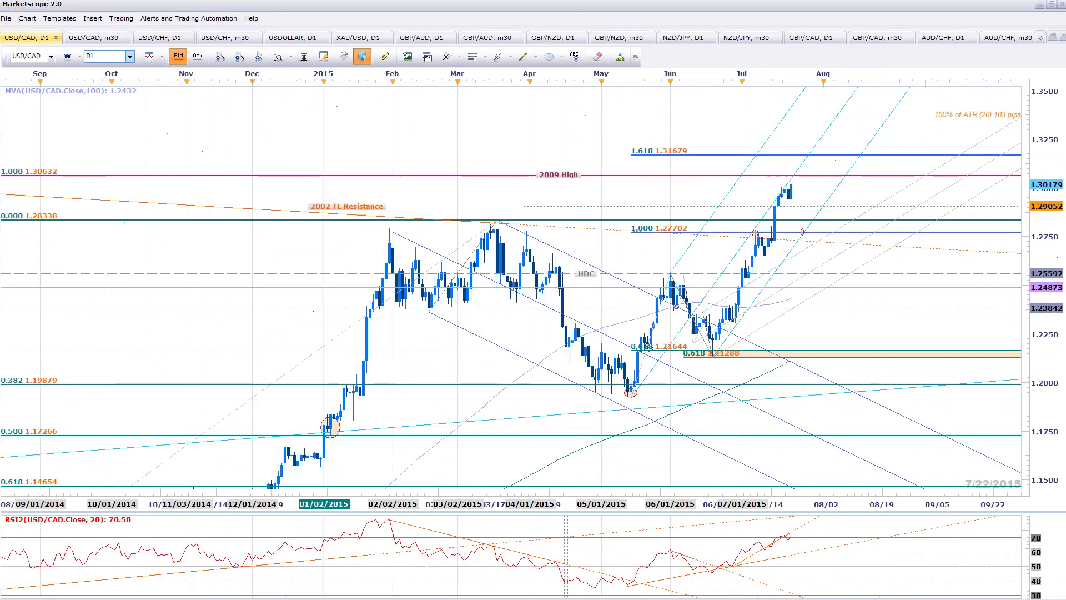
scroll(889, 242, "up", 2)
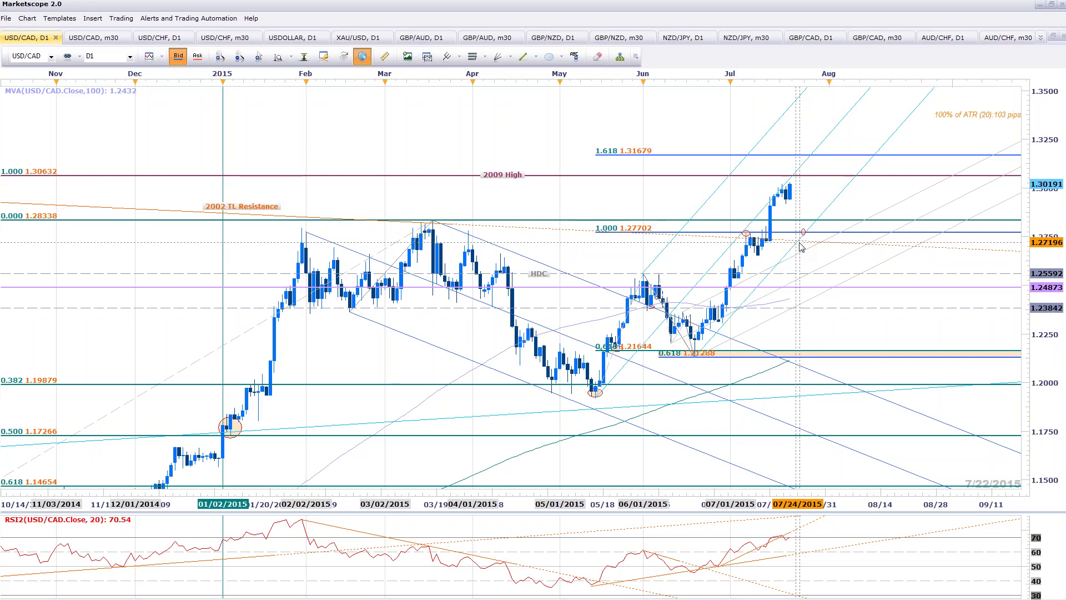
scroll(816, 185, "up", 1)
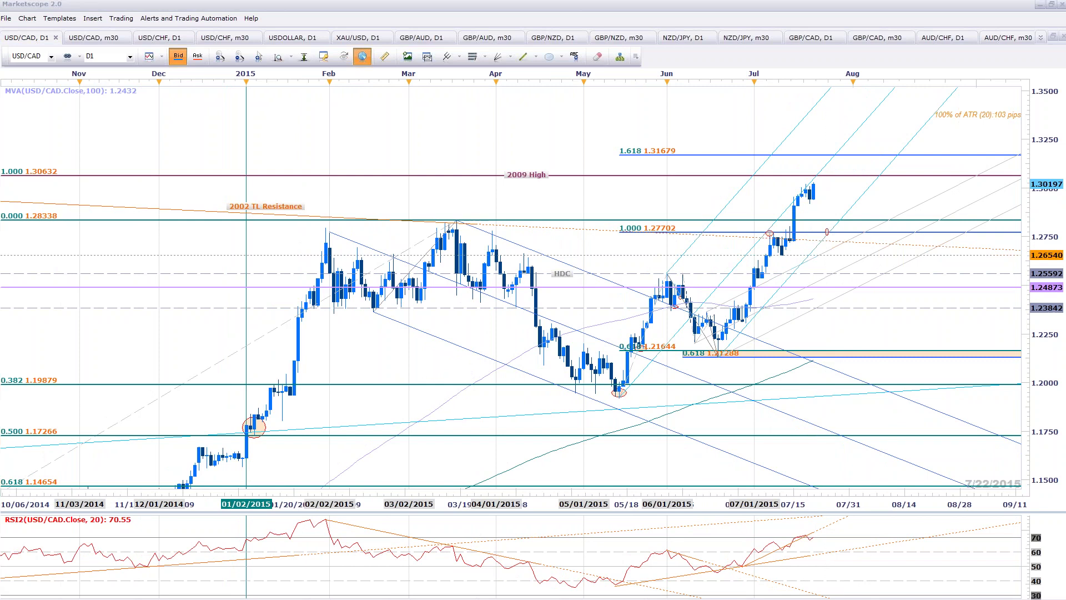
Step: Switch to the economic calendar to read the upcoming Canada releases, and return to Marketscope
key("alt+Tab")
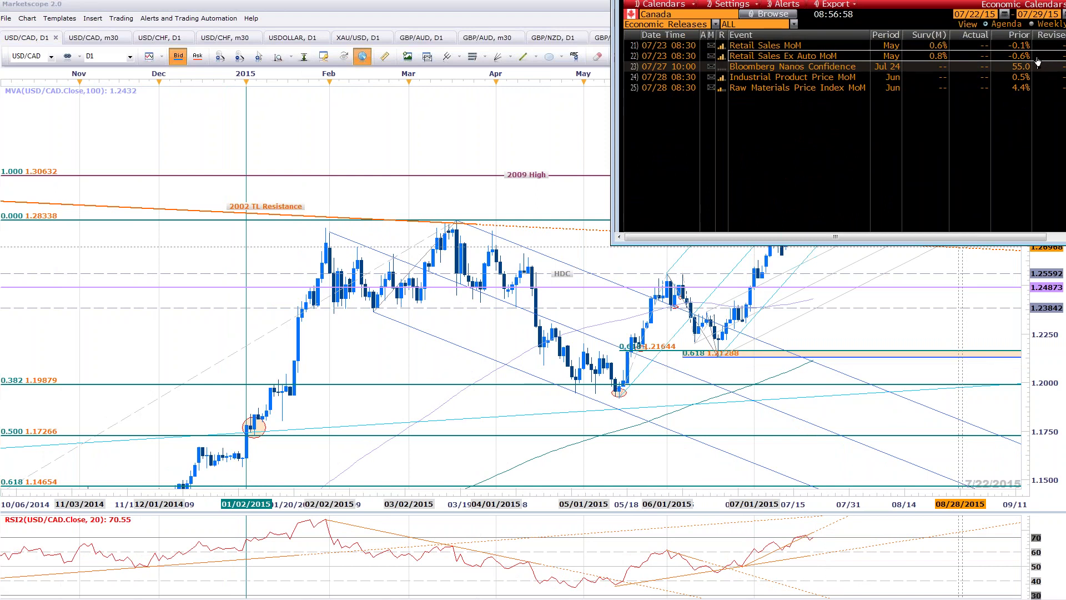
mouse_move(945, 59)
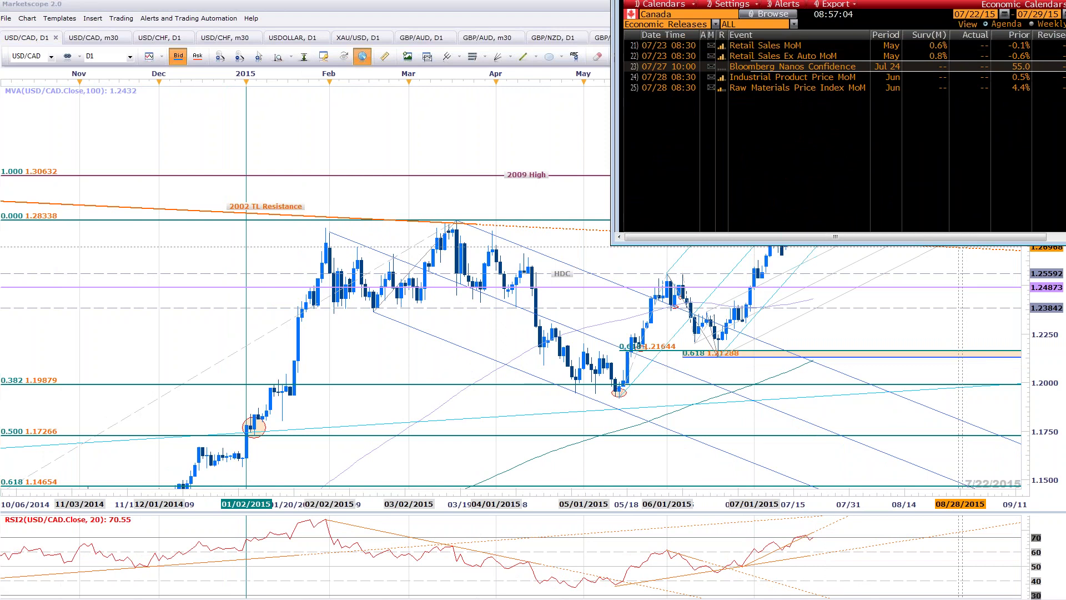
key("alt+Tab")
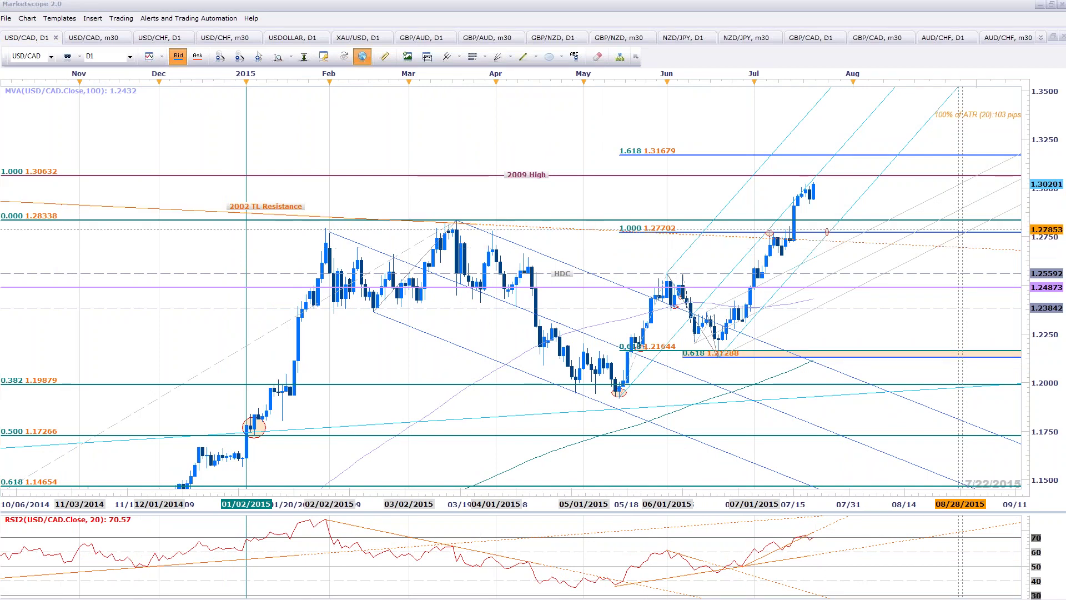
Step: Return to the USD/CAD 30-minute chart and examine the price swings since about July 10 within the ascending channel
left_click(84, 39)
scroll(964, 269, "up", 3)
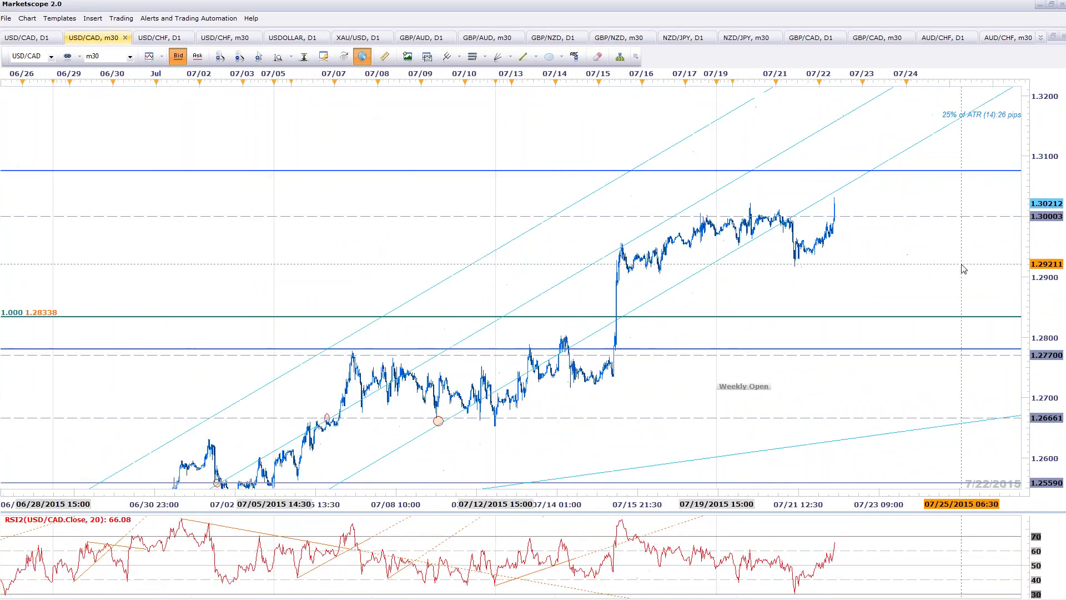
scroll(956, 265, "up", 3)
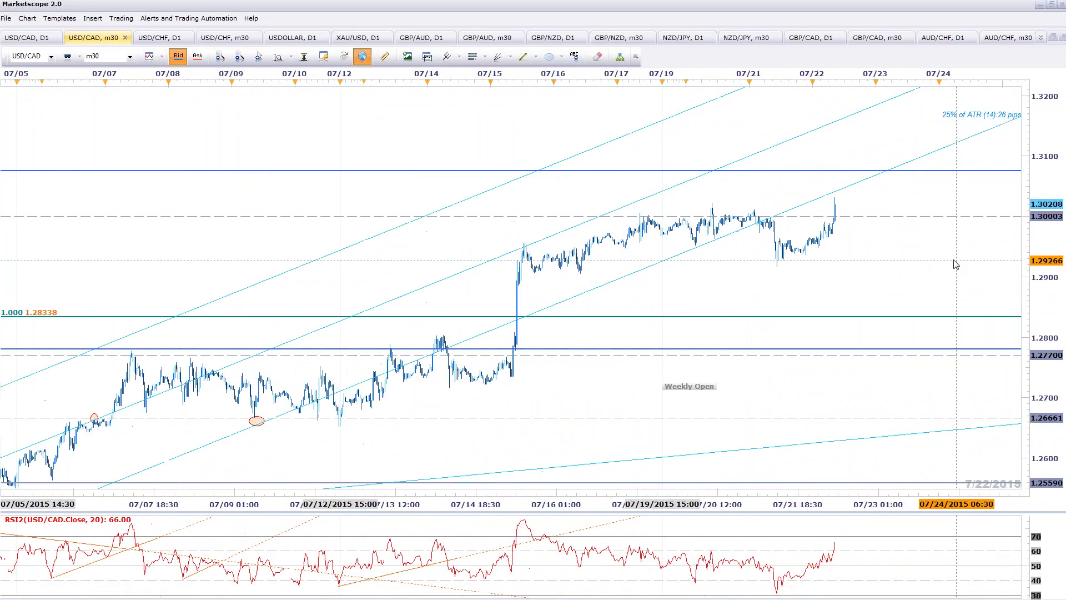
scroll(954, 261, "up", 3)
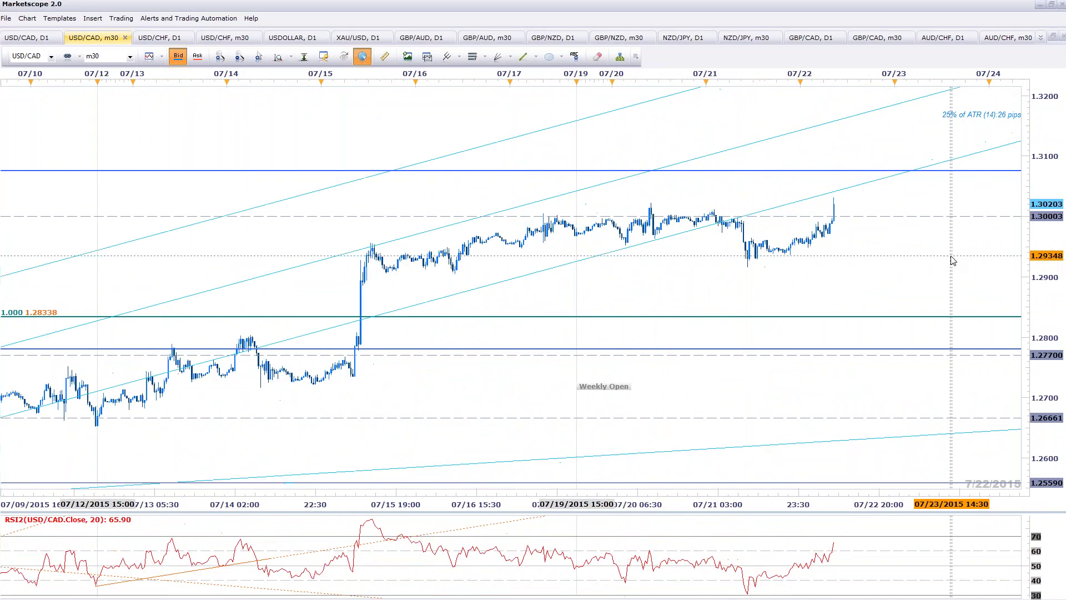
Step: Switch the USD/CAD chart to 4-hour candles and examine the advance since late June together with the RSI
scroll(954, 260, "up", 1)
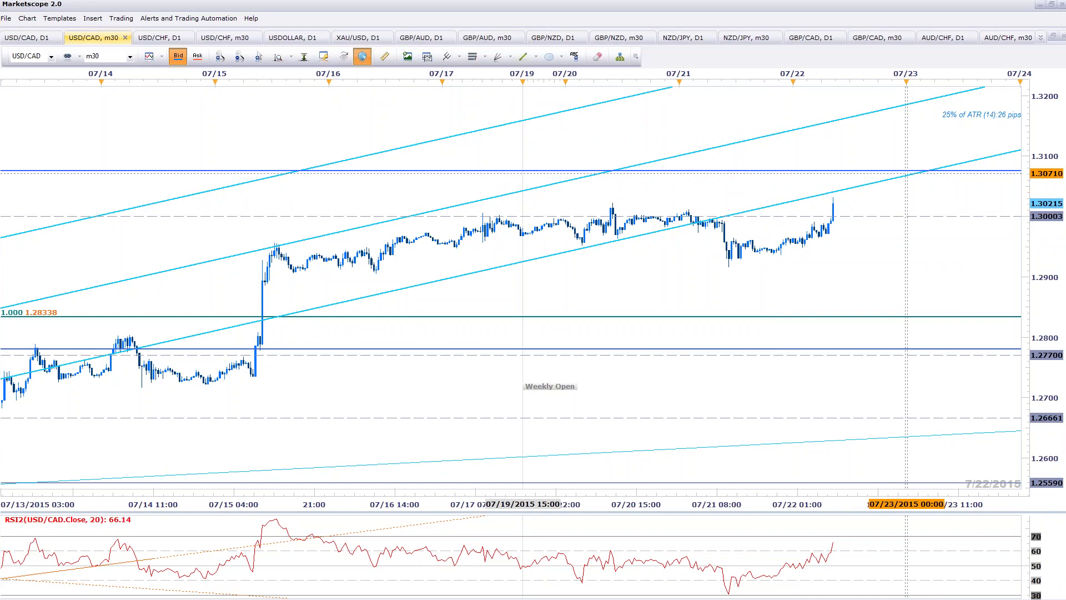
left_click(131, 55)
left_click(168, 190)
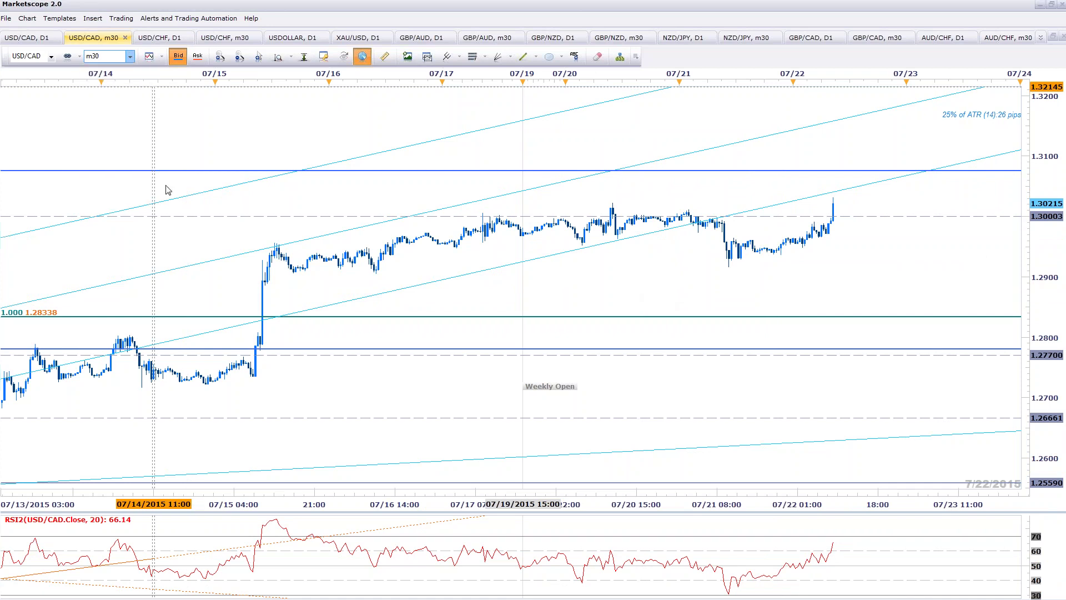
scroll(168, 190, "down", 3)
left_click_drag(378, 181, 757, 193)
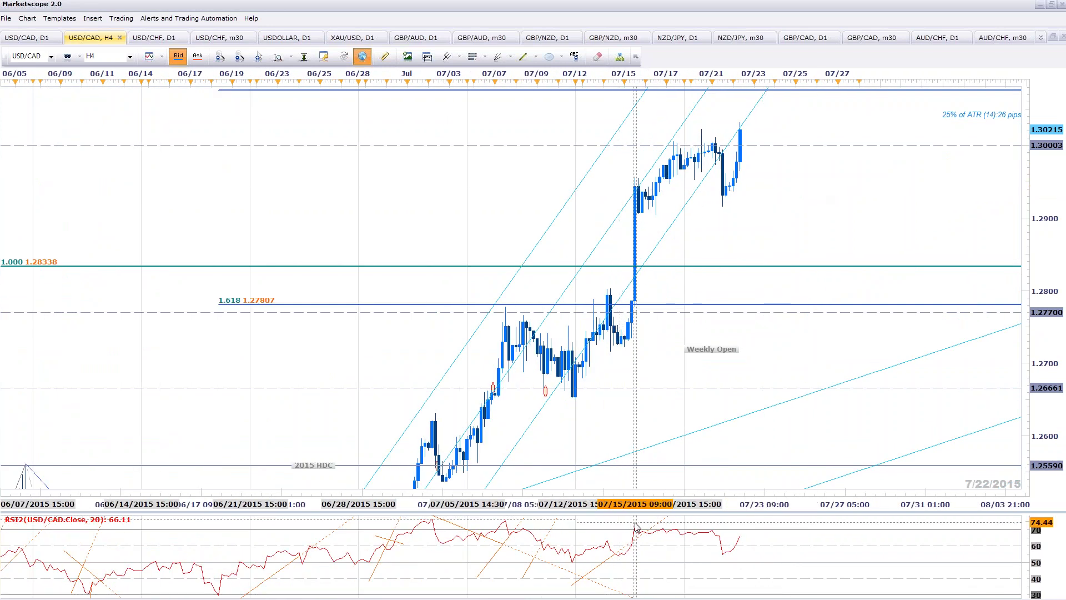
scroll(873, 197, "up", 1)
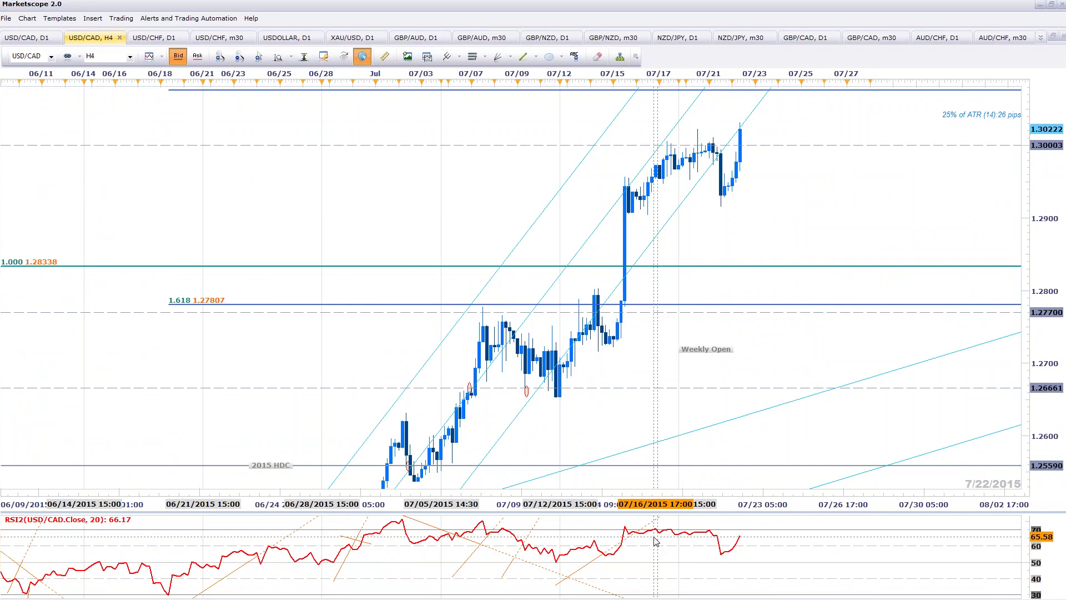
Step: View the USD/CAD 4-hour prices as a line chart and restore the candlestick display
left_click(162, 57)
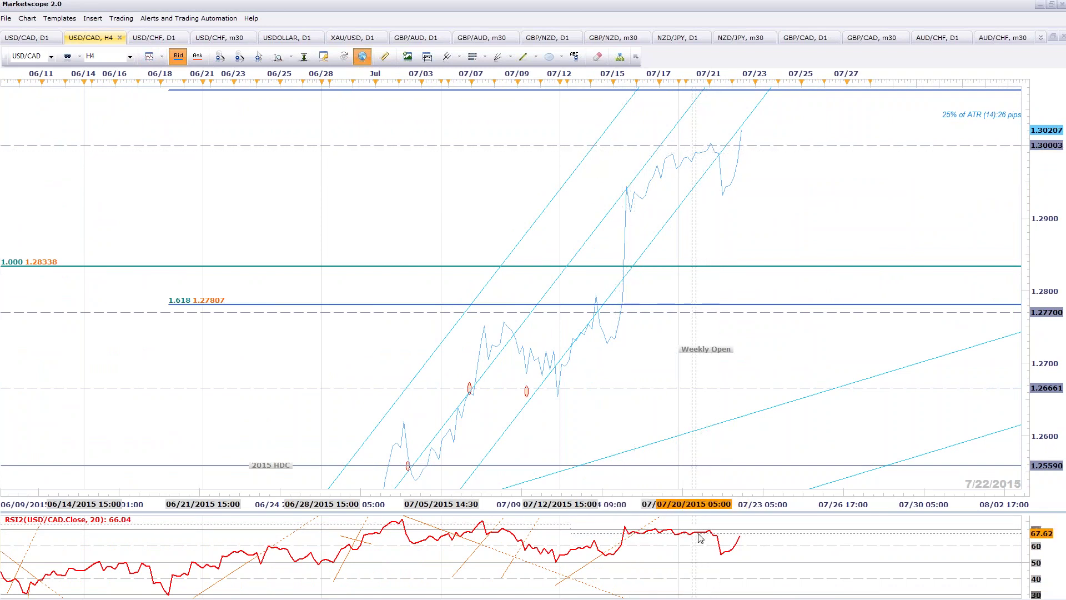
left_click(150, 56)
left_click(172, 95)
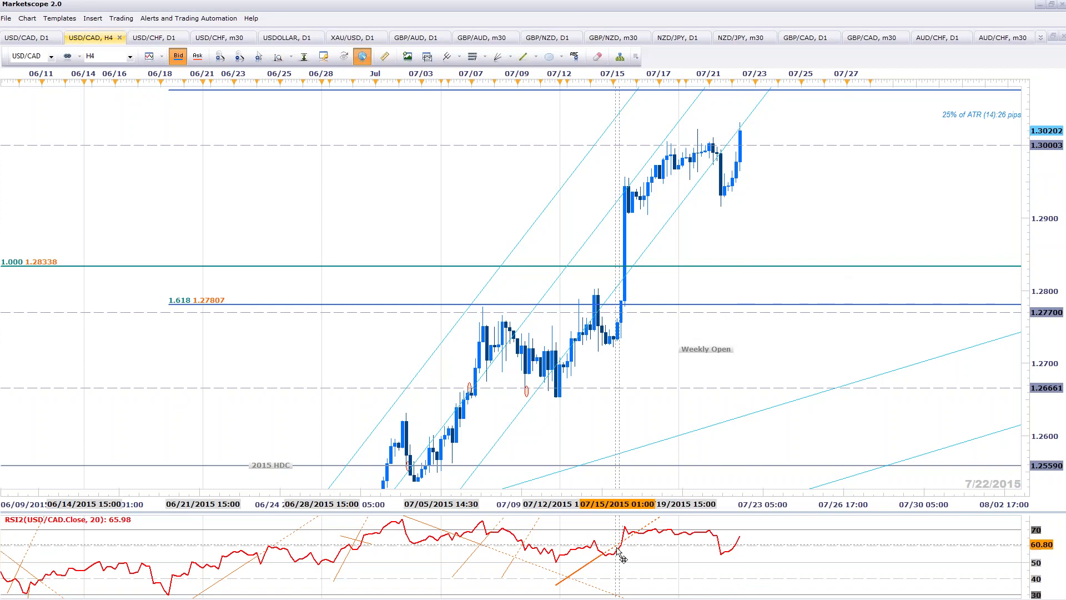
Step: Draw an RSI trendline from the mid-July low up to about 70, extended at its end, and delete it
left_click(523, 56)
mouse_move(556, 565)
left_mouse_down()
mouse_move(721, 552)
mouse_move(751, 528)
left_mouse_up()
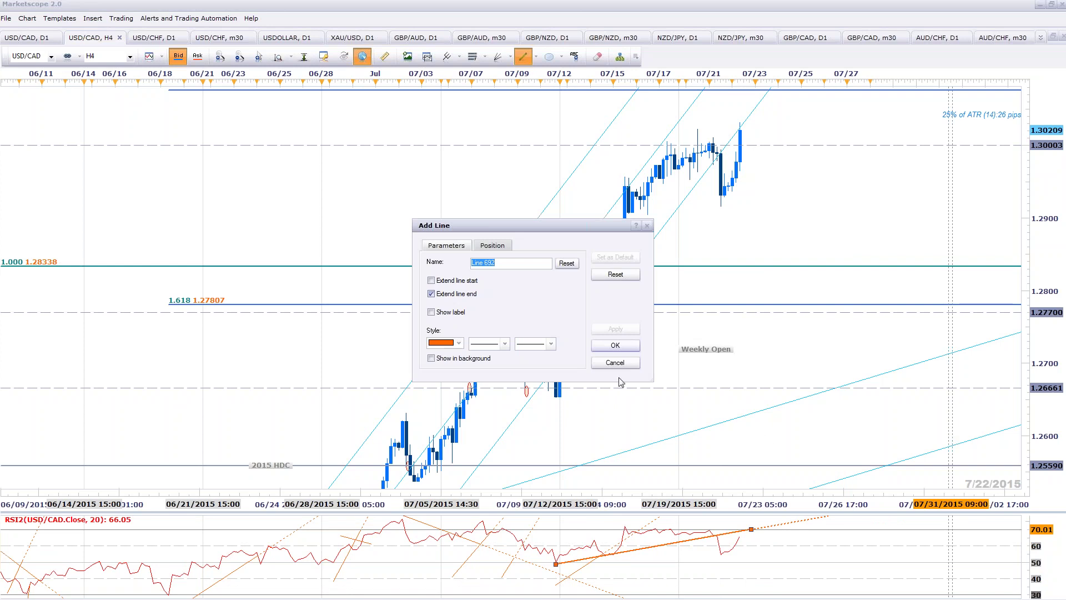
left_click(626, 348)
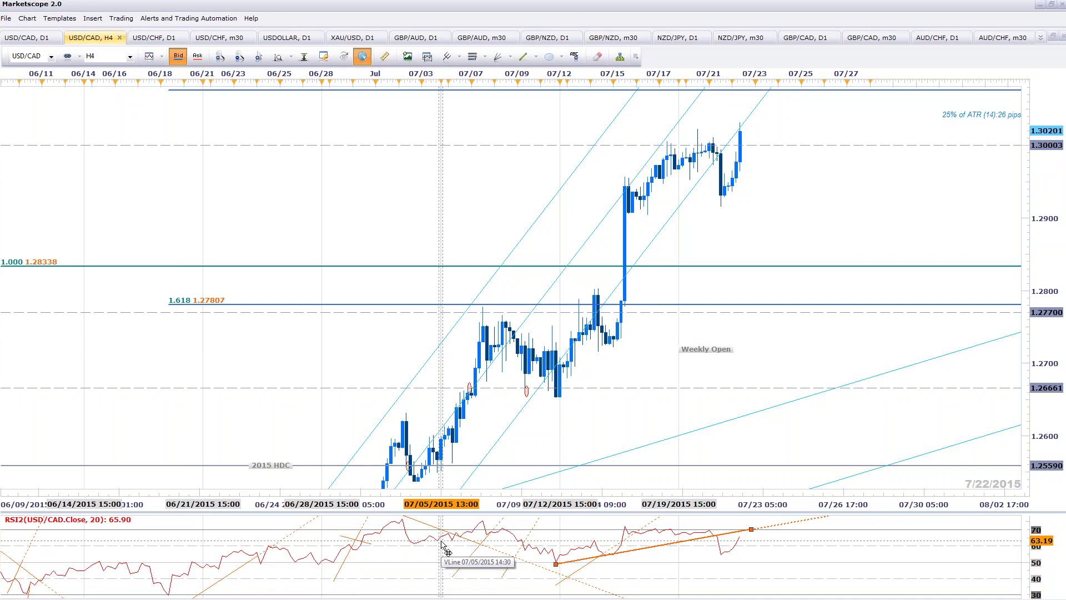
left_click_drag(443, 543, 483, 525)
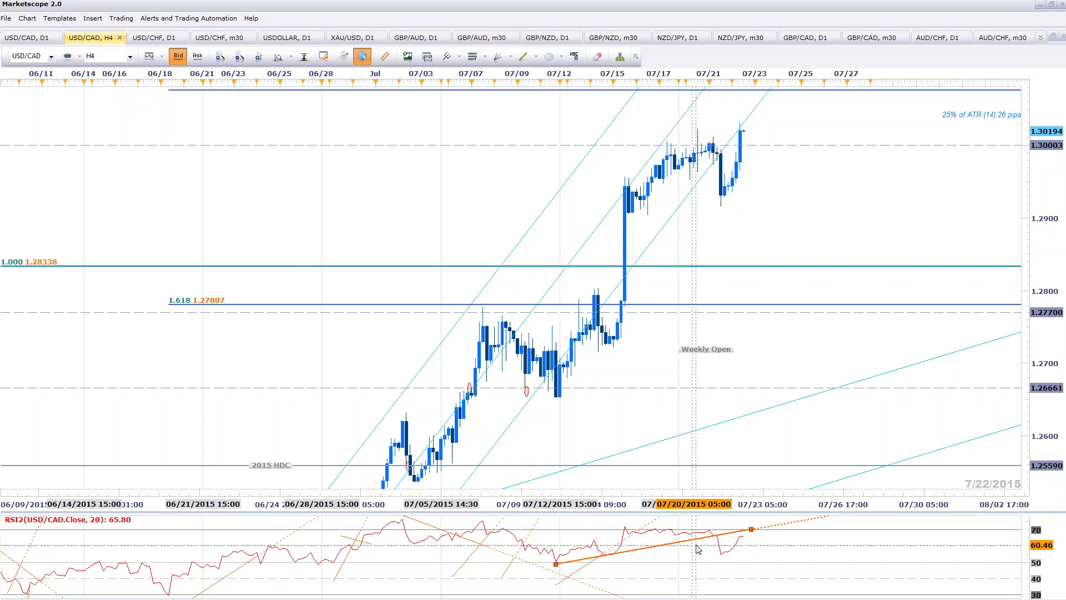
key("Delete")
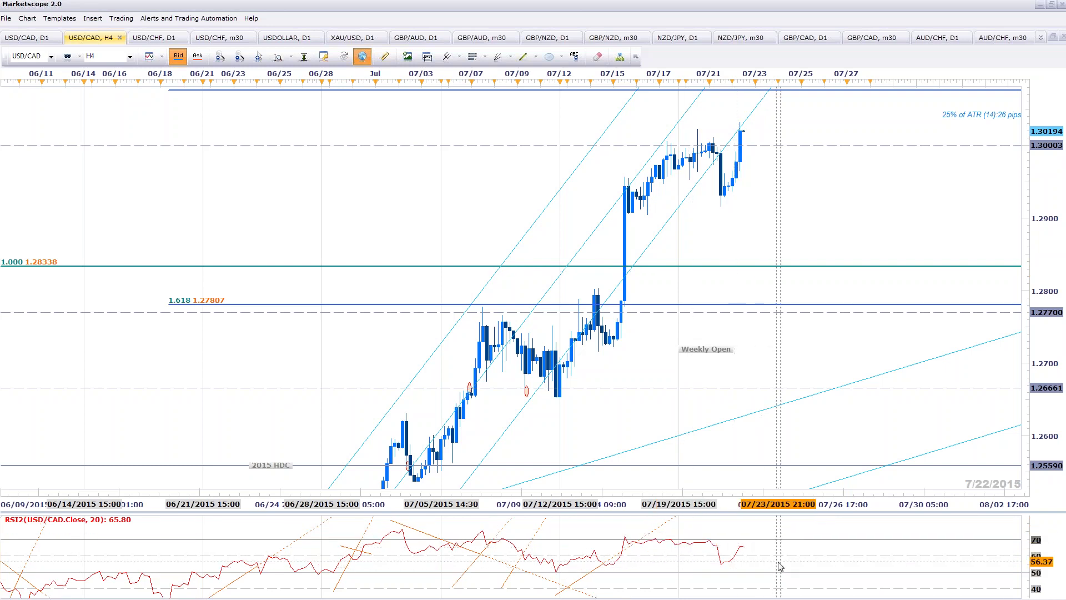
Step: Return USD/CAD to the 30-minute timeframe and autoscale the chart to show the price action since about July 5
left_click(131, 56)
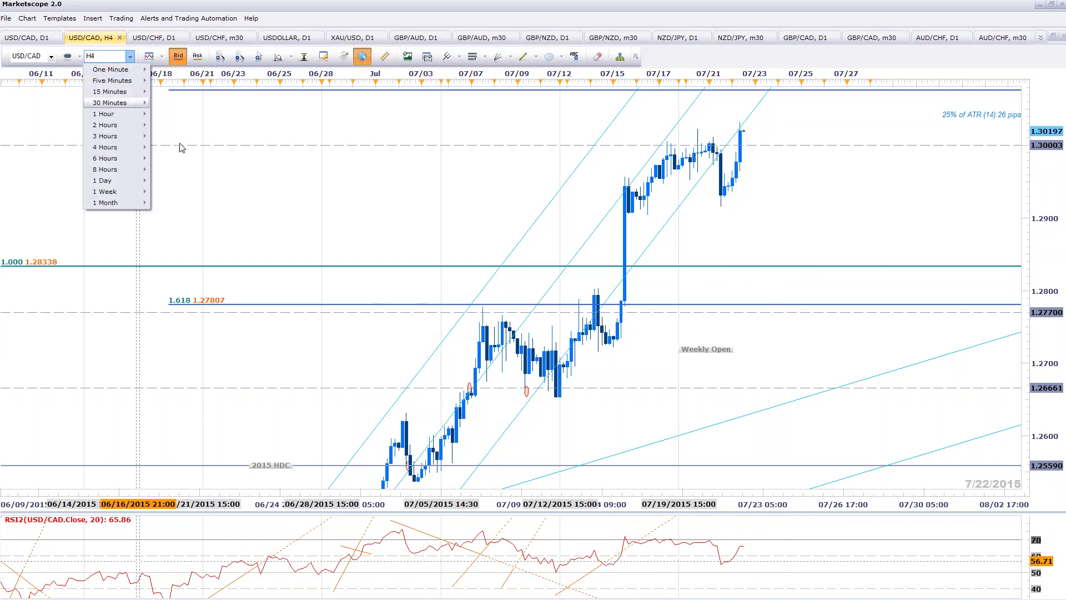
left_click(135, 105)
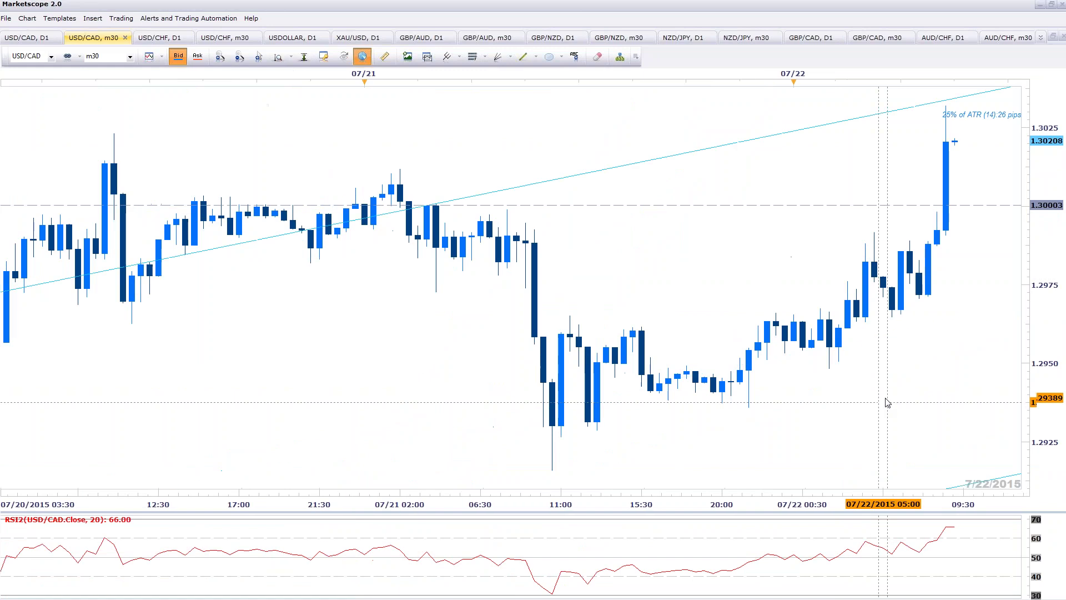
scroll(876, 394, "down", 3)
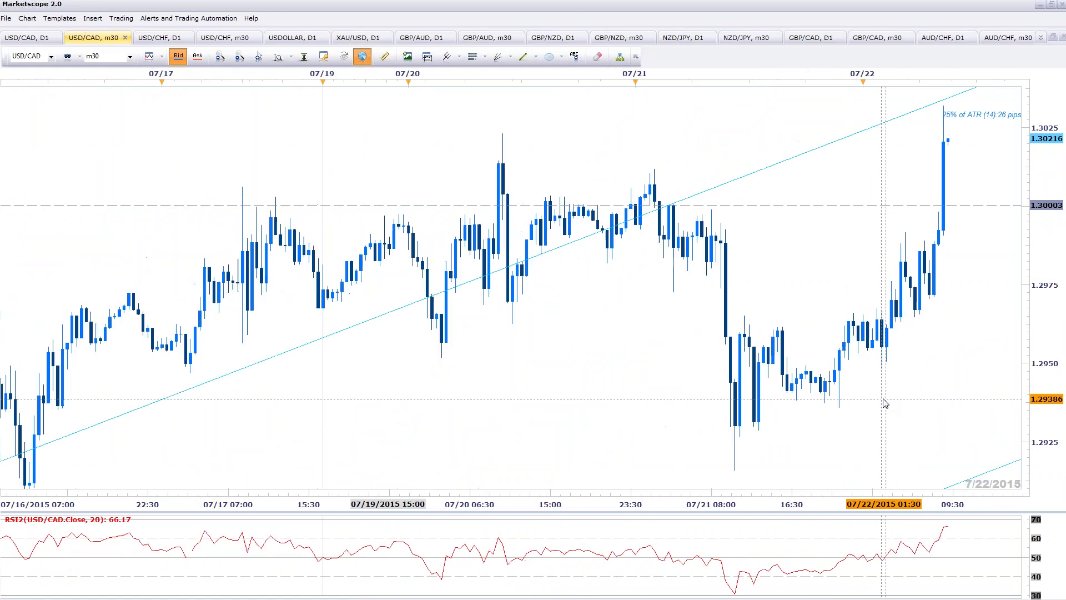
scroll(889, 416, "down", 3)
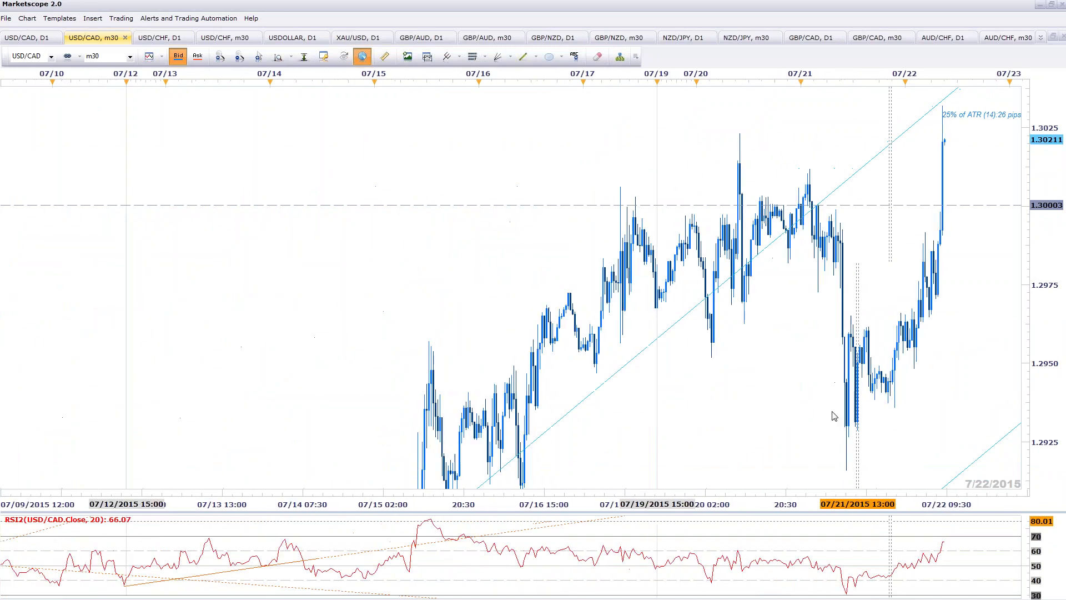
left_click(304, 57)
scroll(305, 57, "down", 2)
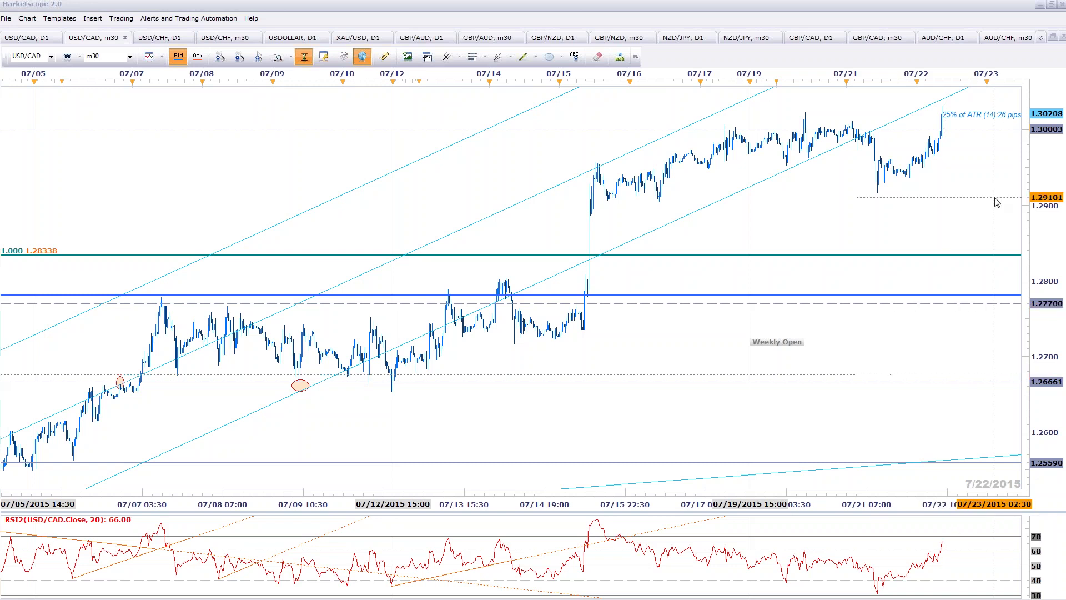
Step: Switch to the SB Trade Desk page, close the enlarged AUDNZD chart and read the USDJPY Daily setup under the 7/21 radar on Intraday Charts
key("alt+Tab")
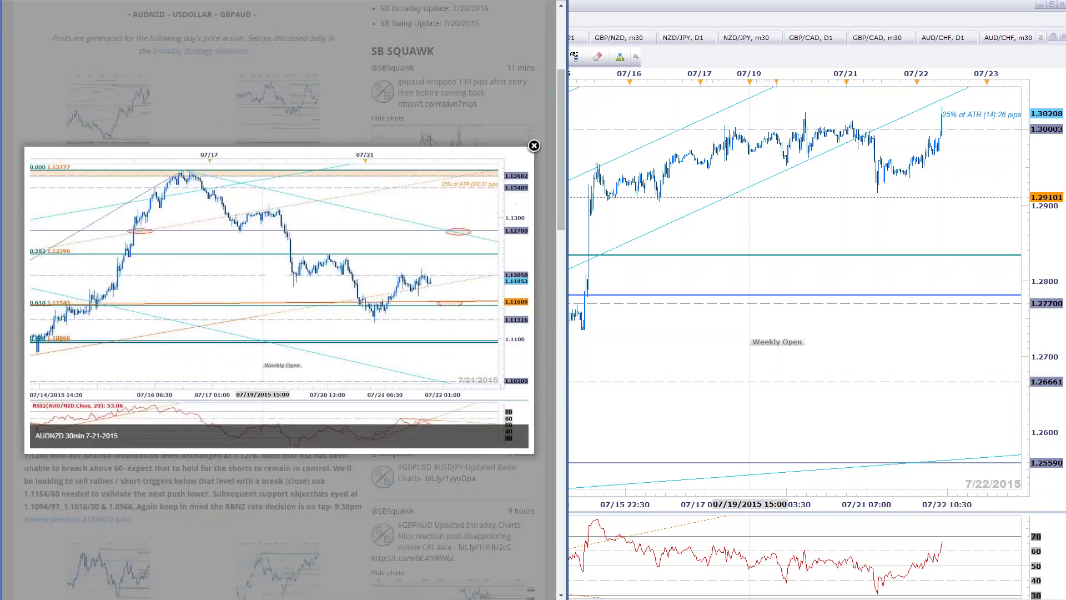
key("Escape")
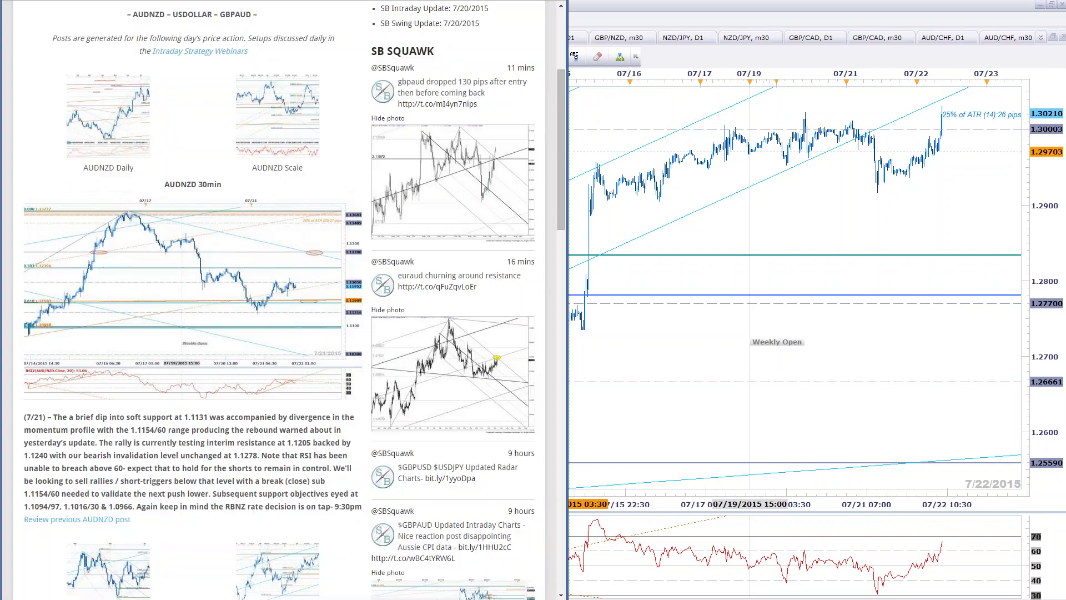
key("alt+Left")
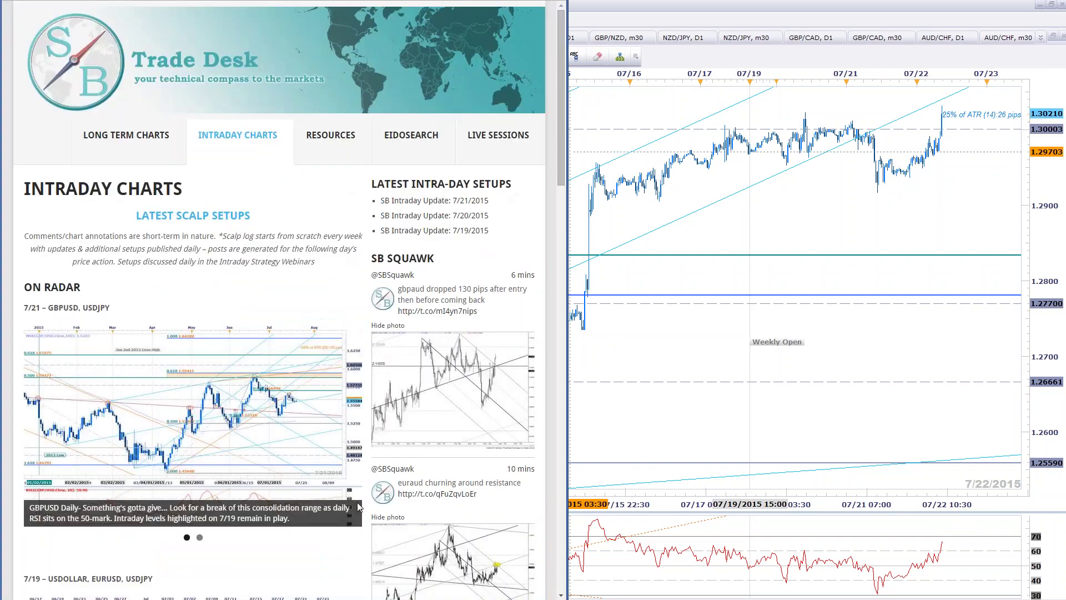
left_click(357, 423)
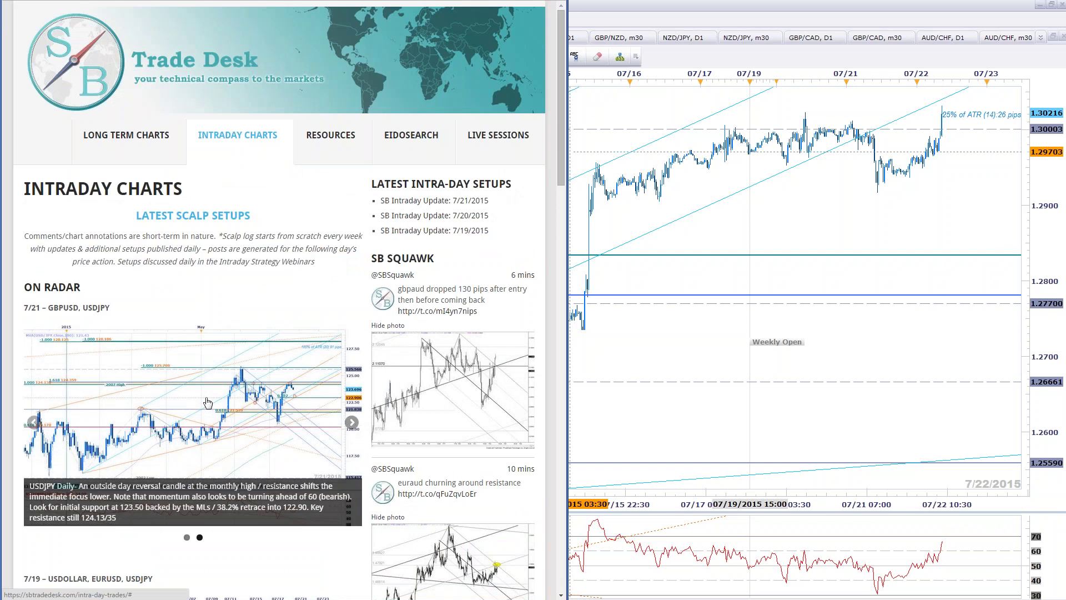
scroll(219, 355, "down", 1)
scroll(242, 313, "down", 2)
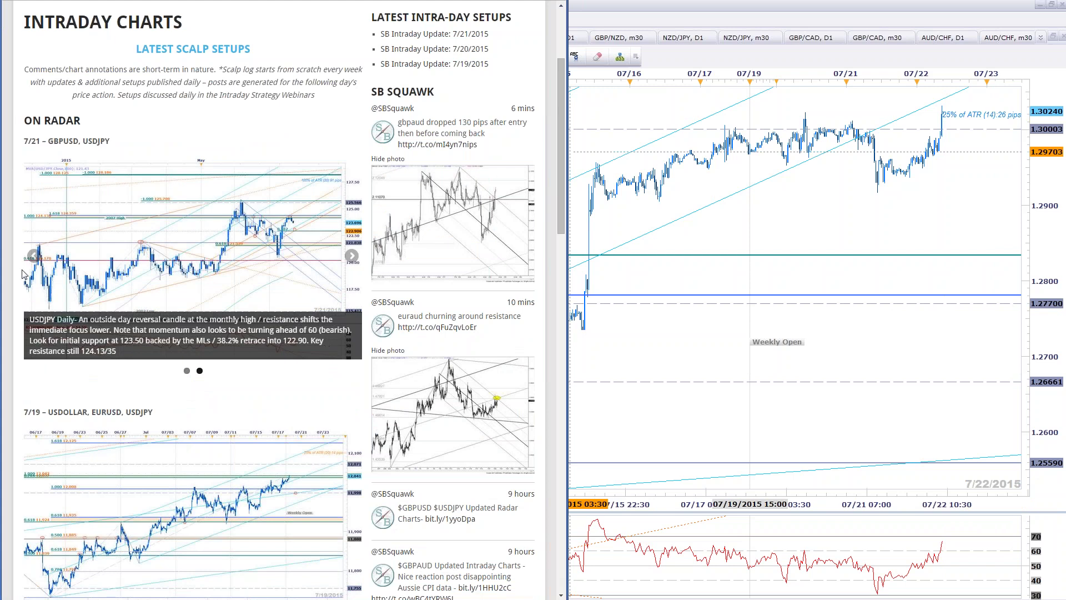
Step: Review the GBPUSD Daily slide of the 7/21 radar and enlarge the USDJPY Daily chart
left_click(38, 260)
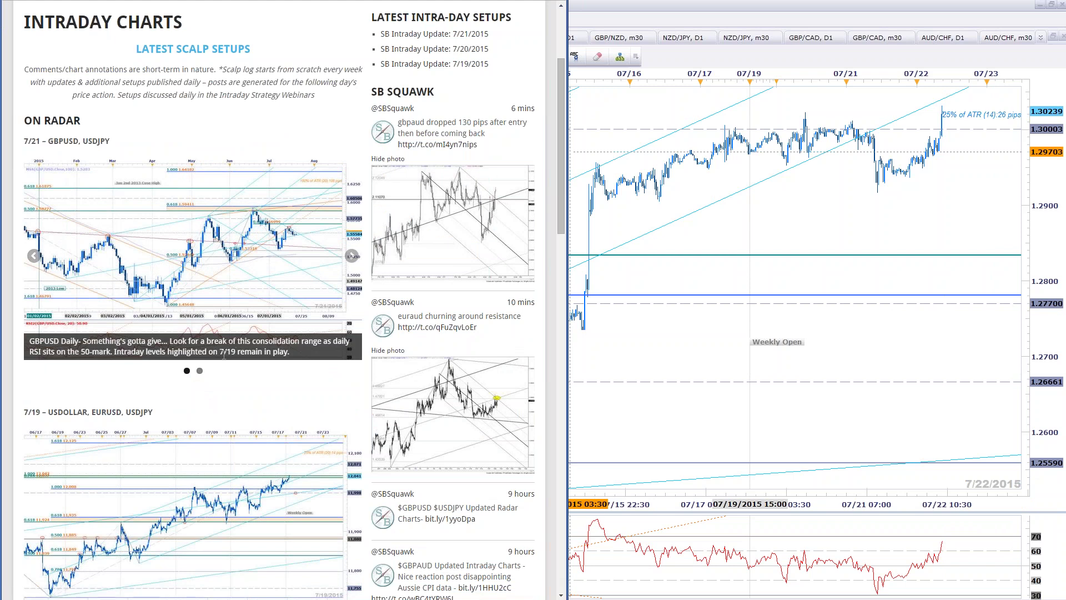
left_click(350, 258)
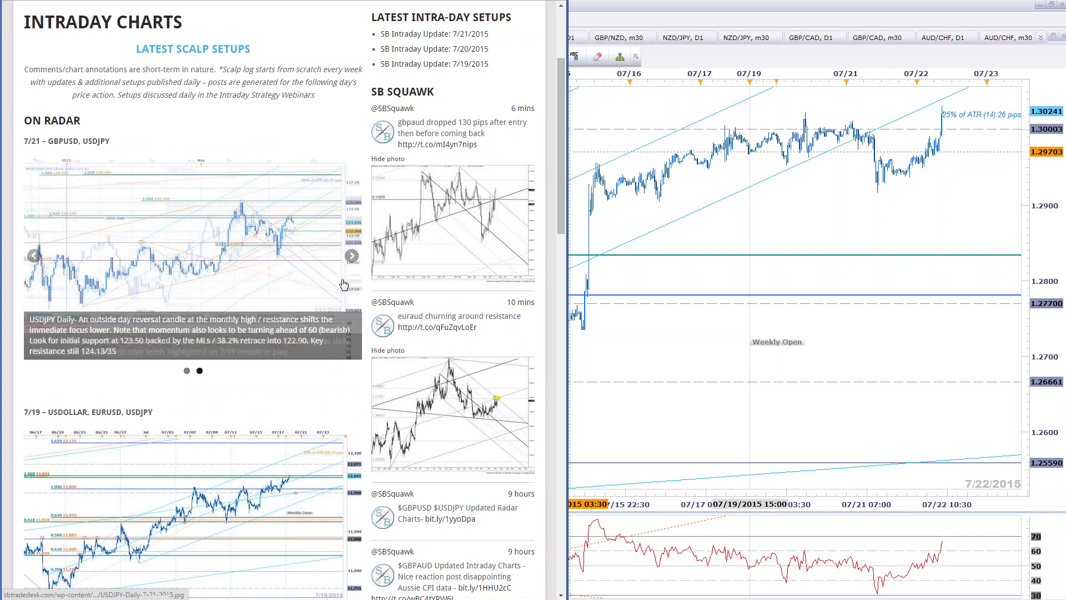
left_click(282, 256)
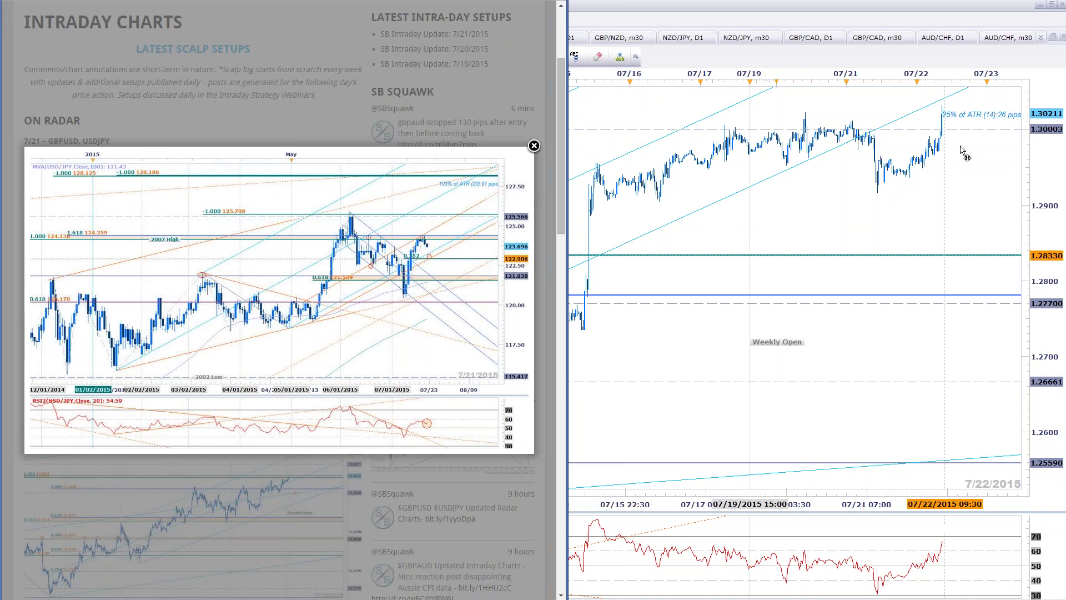
Step: Switch to Marketscope, restore its window to a smaller size and save the layout as MB STANDARD
left_click(971, 189)
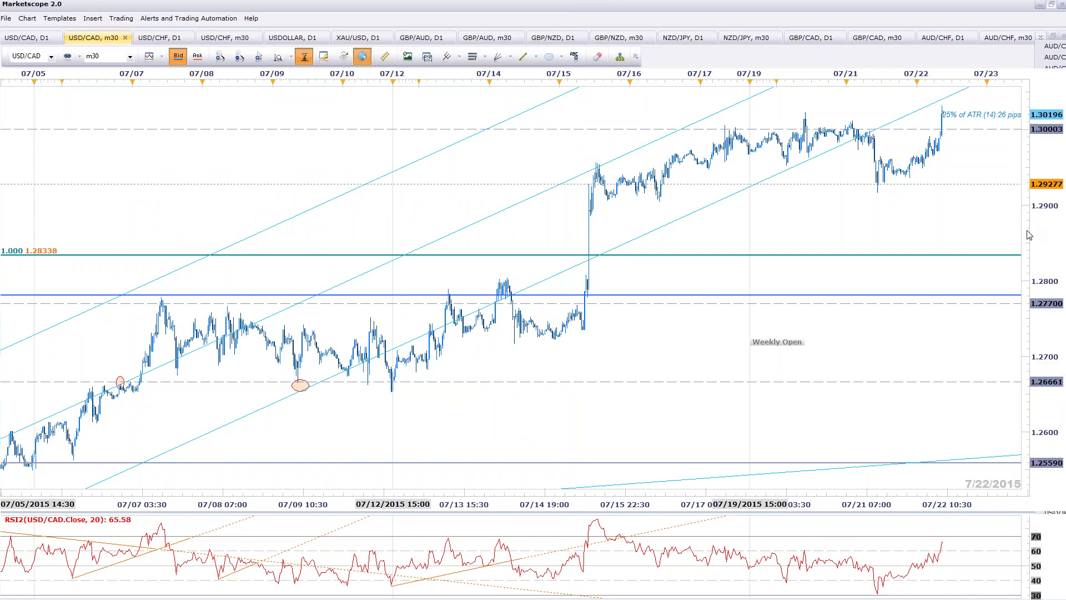
key("super+Down")
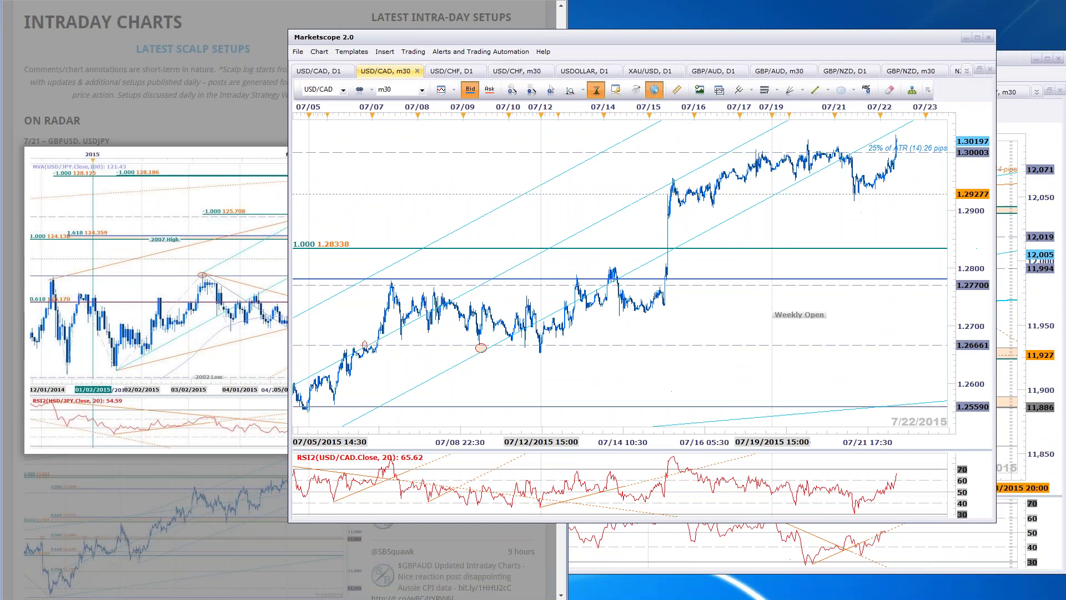
key("ctrl+s")
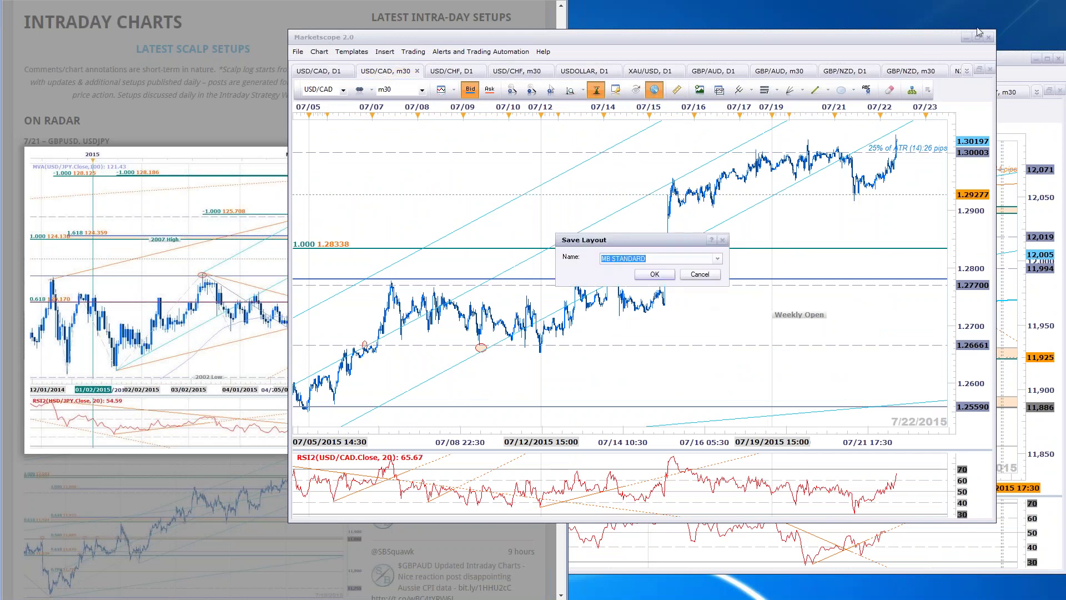
key("Return")
Step: Open the USD/JPY daily chart, maximize the window and adjust the price scale around the recent range
left_click(965, 71)
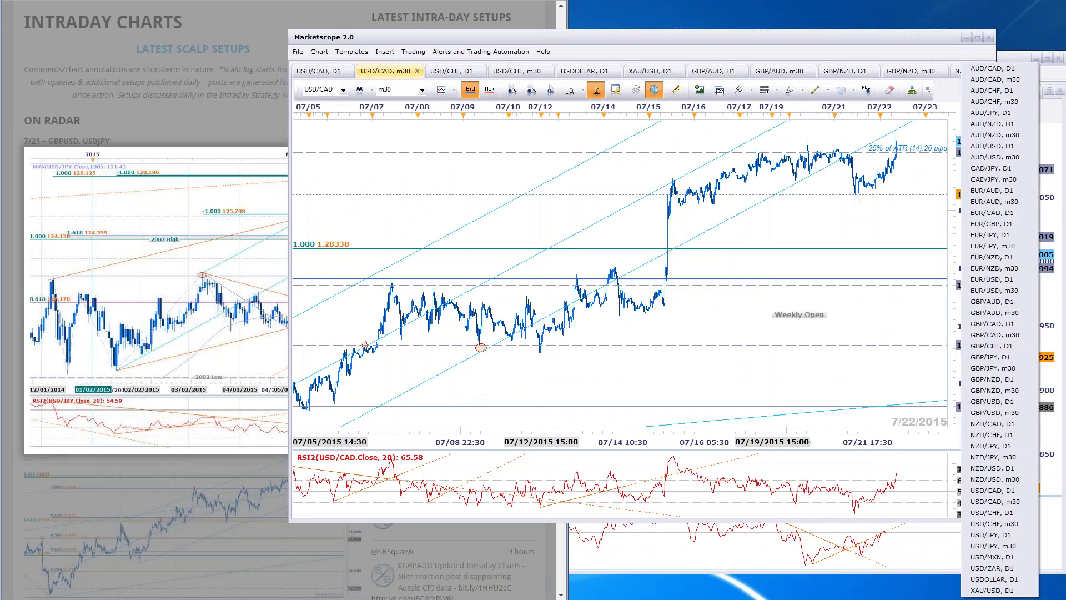
left_click(1010, 536)
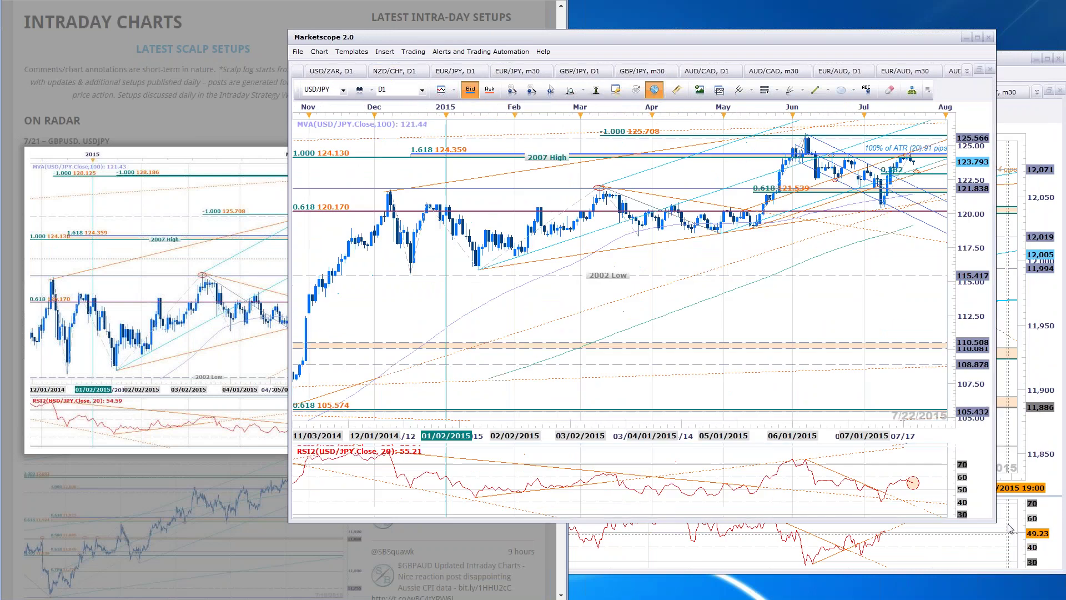
left_click(979, 38)
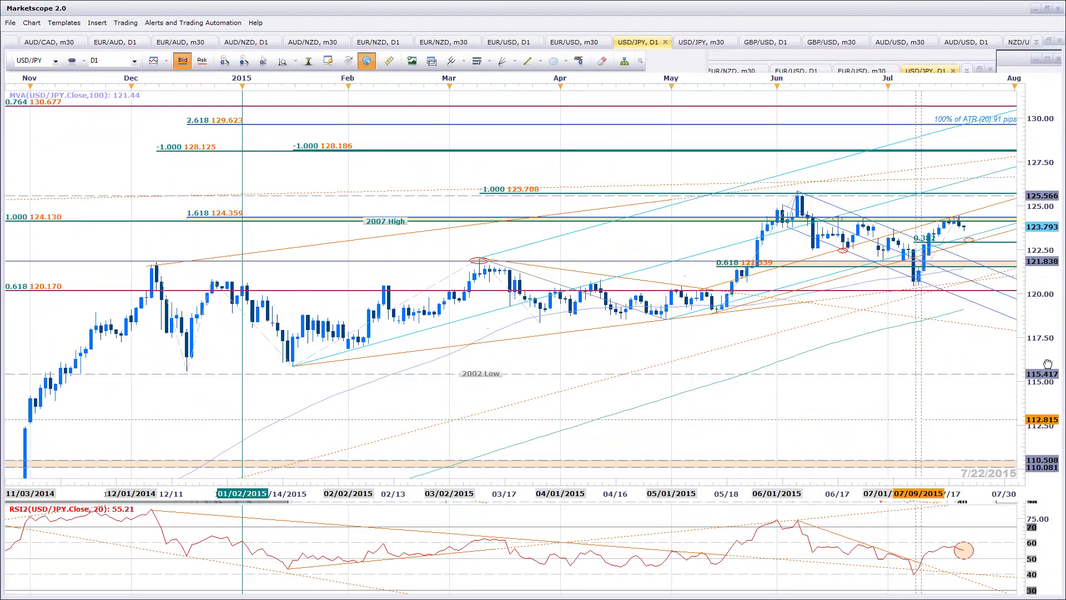
left_click_drag(1022, 262, 1021, 307)
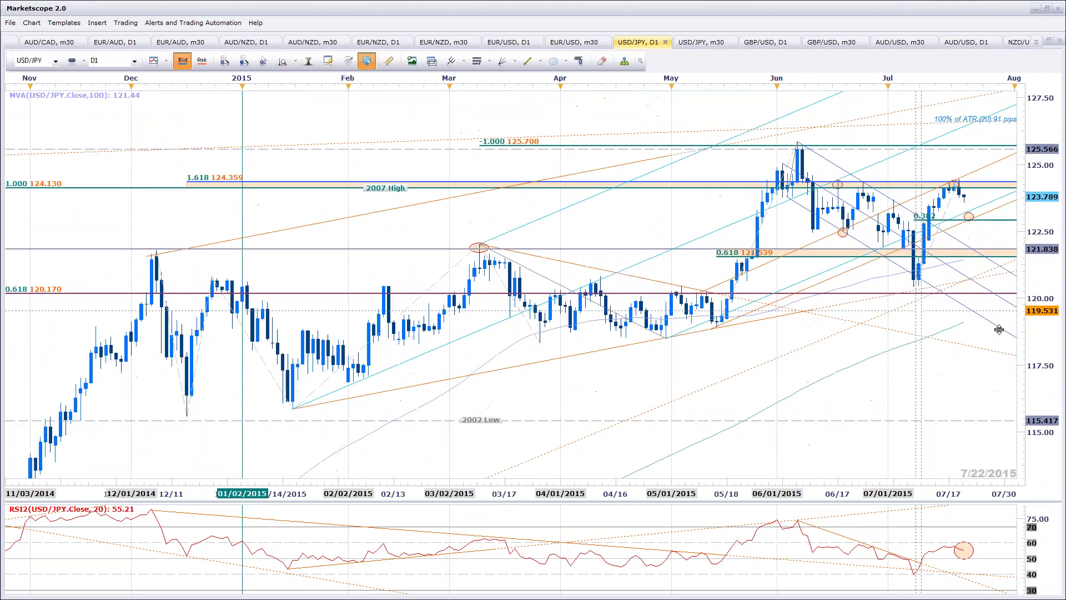
Step: Mark the mid-July USD/JPY high at the 2007 High resistance zone with a small ellipse
scroll(776, 307, "down", 1)
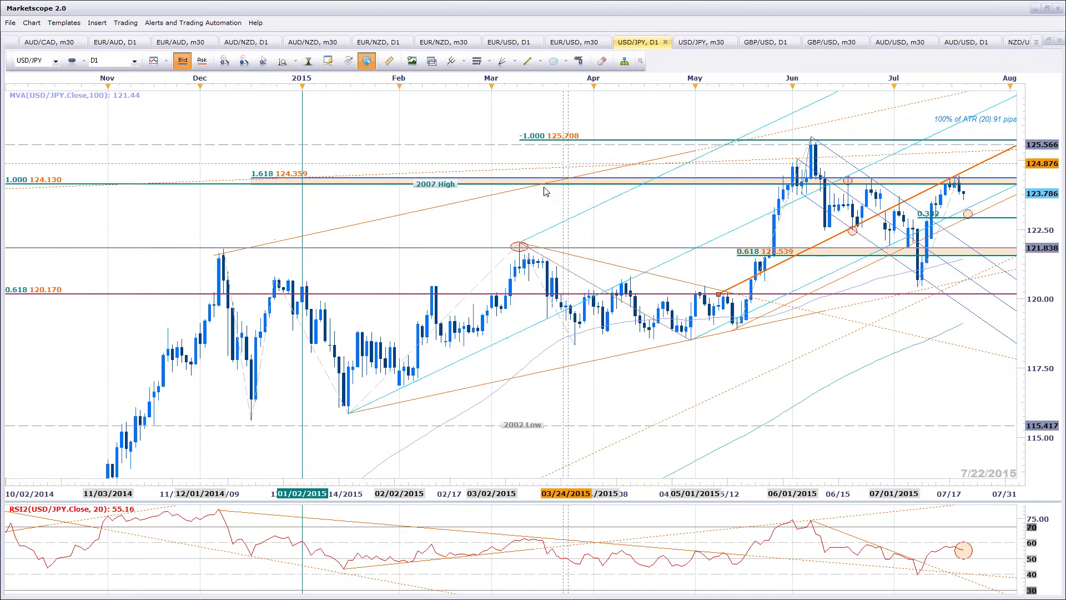
scroll(953, 410, "down", 3)
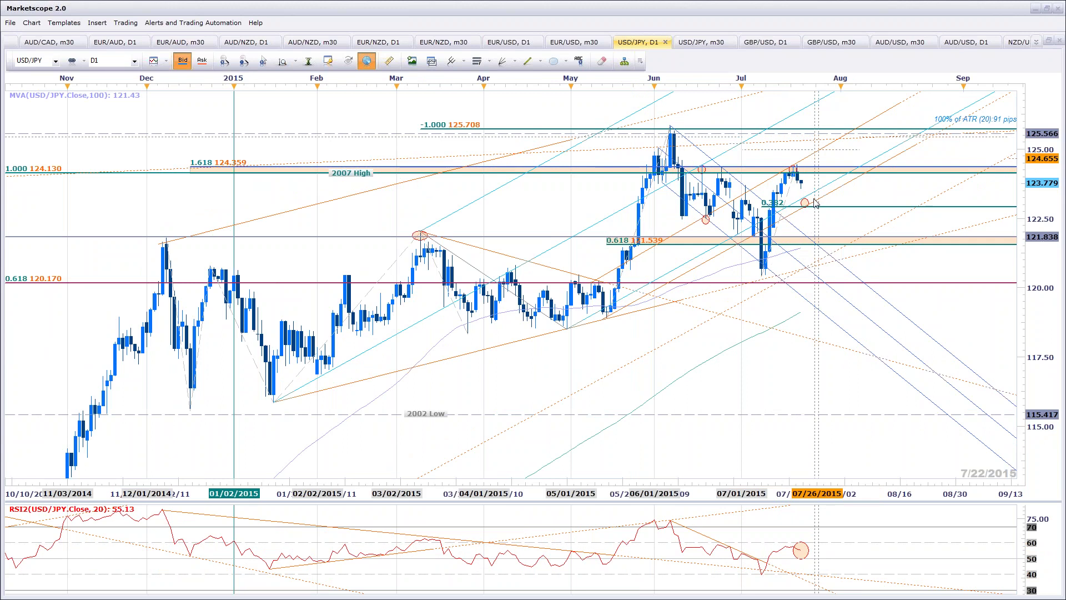
mouse_move(805, 165)
left_mouse_down()
mouse_move(814, 174)
mouse_move(800, 166)
left_mouse_up()
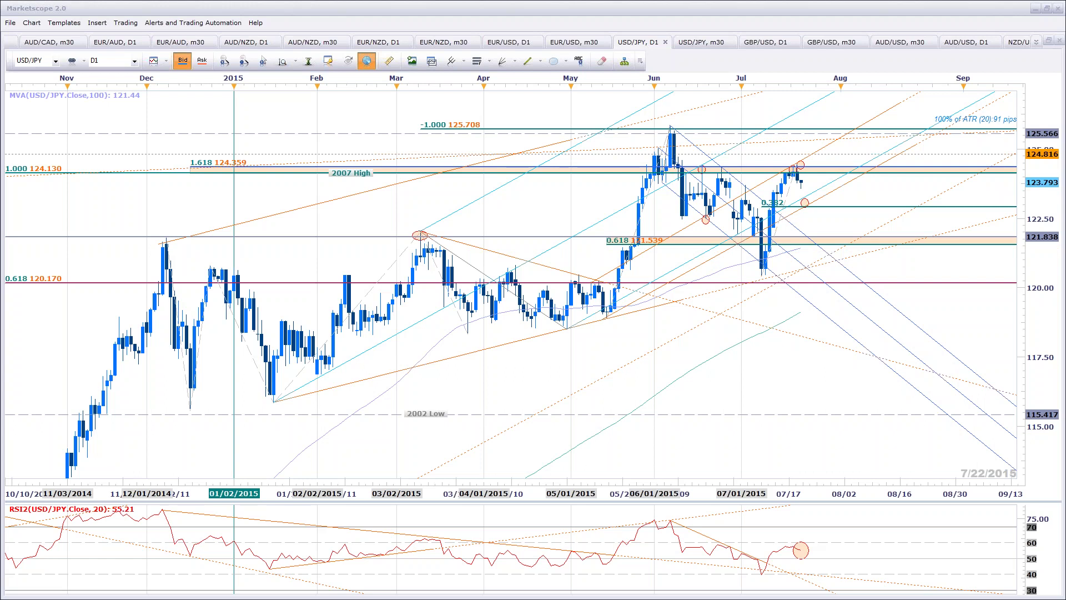
scroll(950, 161, "up", 1)
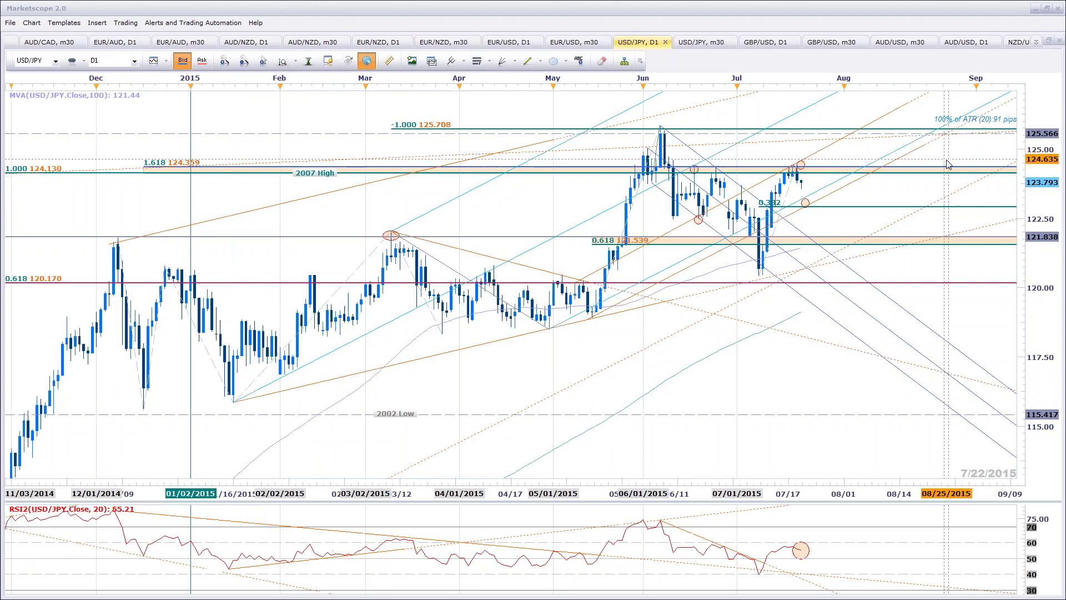
scroll(951, 161, "up", 1)
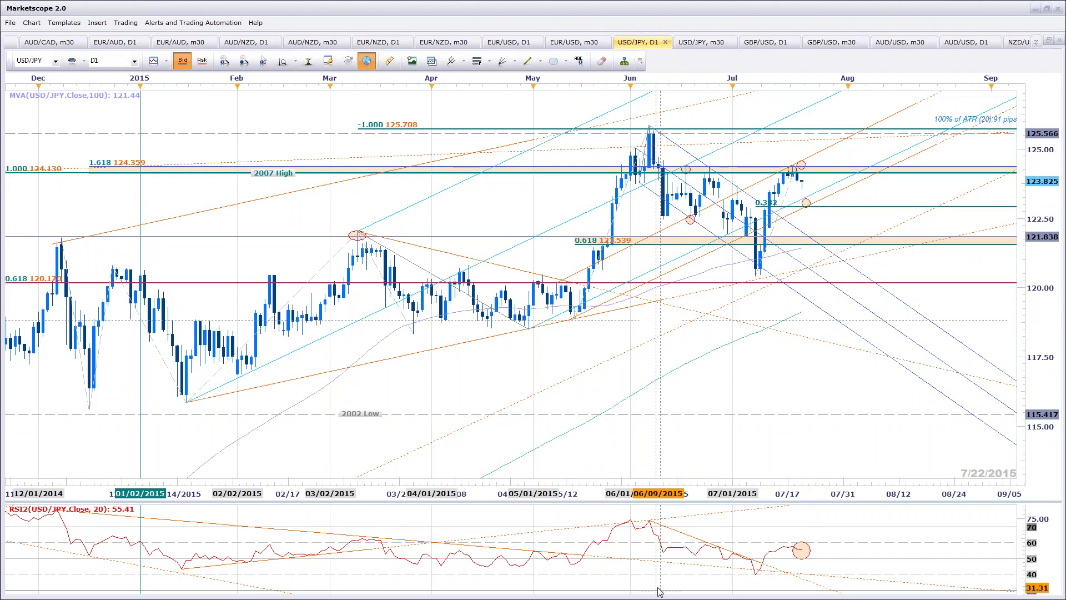
Step: Open the USD/JPY m30 chart and examine the July rally and the pullback from its high against the retracement levels
left_click(694, 44)
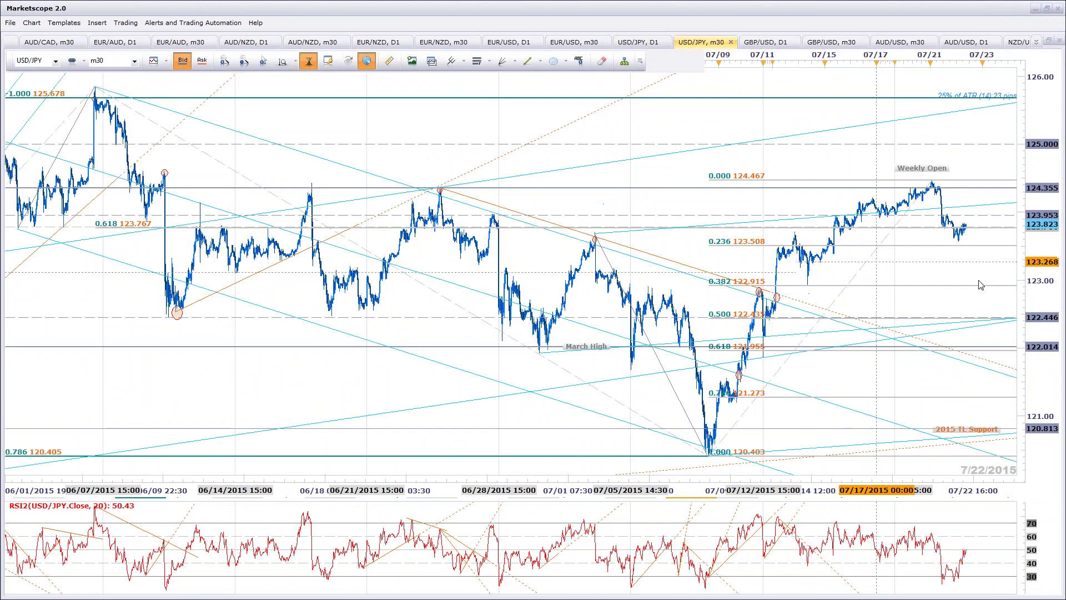
scroll(937, 286, "up", 5)
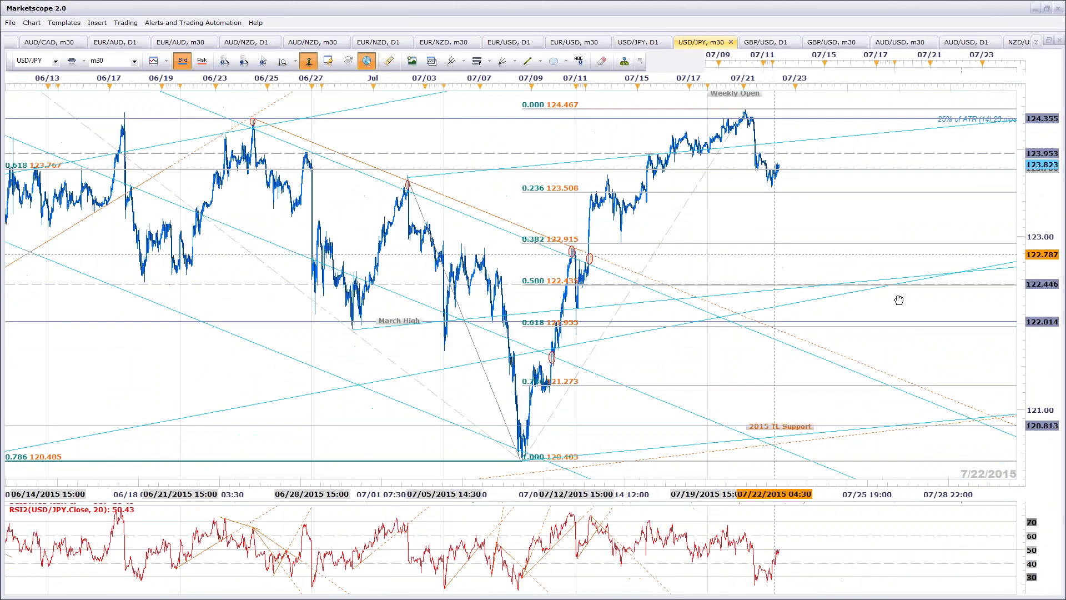
scroll(894, 304, "up", 1)
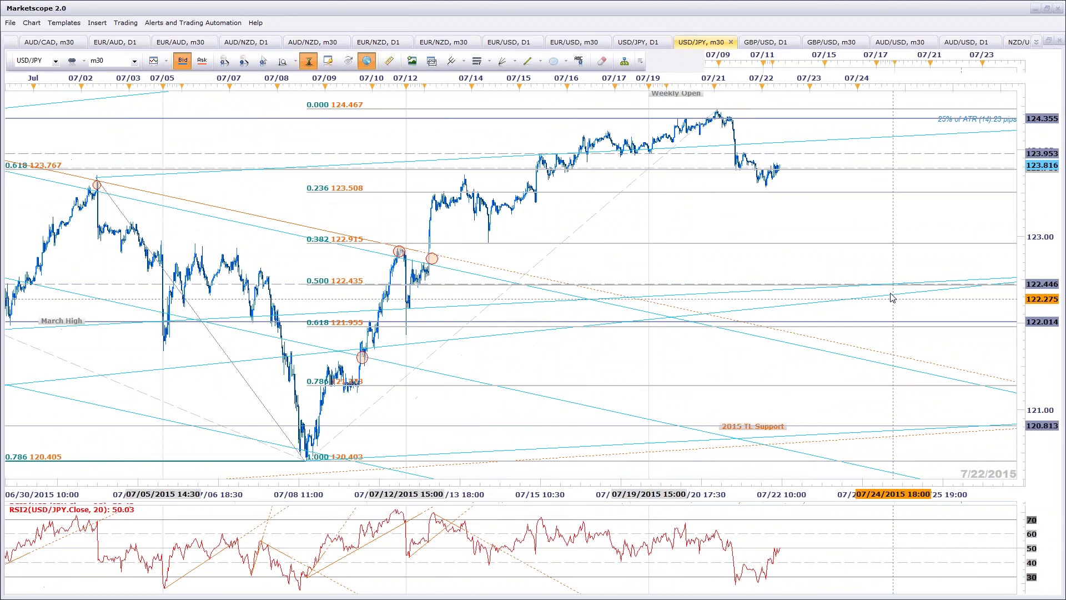
scroll(891, 300, "up", 4)
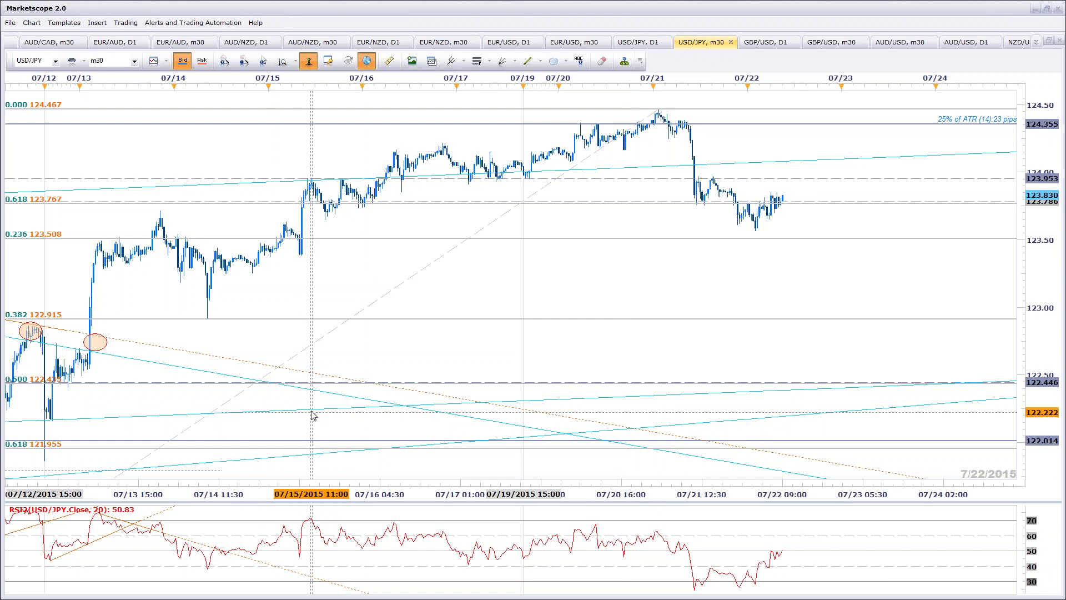
Step: Examine the wider USD/JPY m30 structure since late May, including the sloping channel lines and the July low
scroll(304, 424, "down", 1)
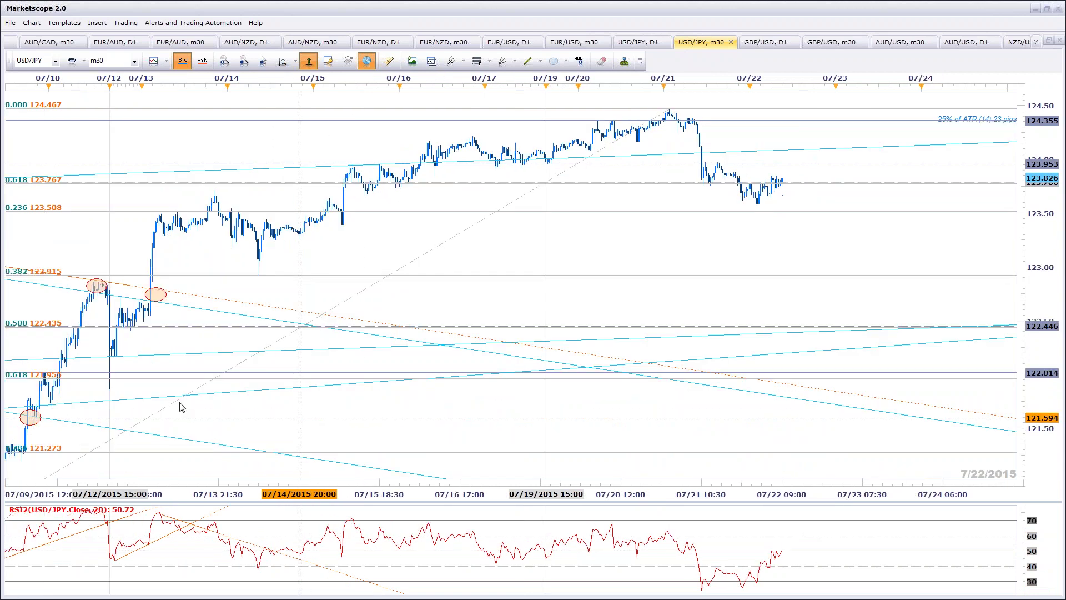
scroll(189, 436, "down", 1)
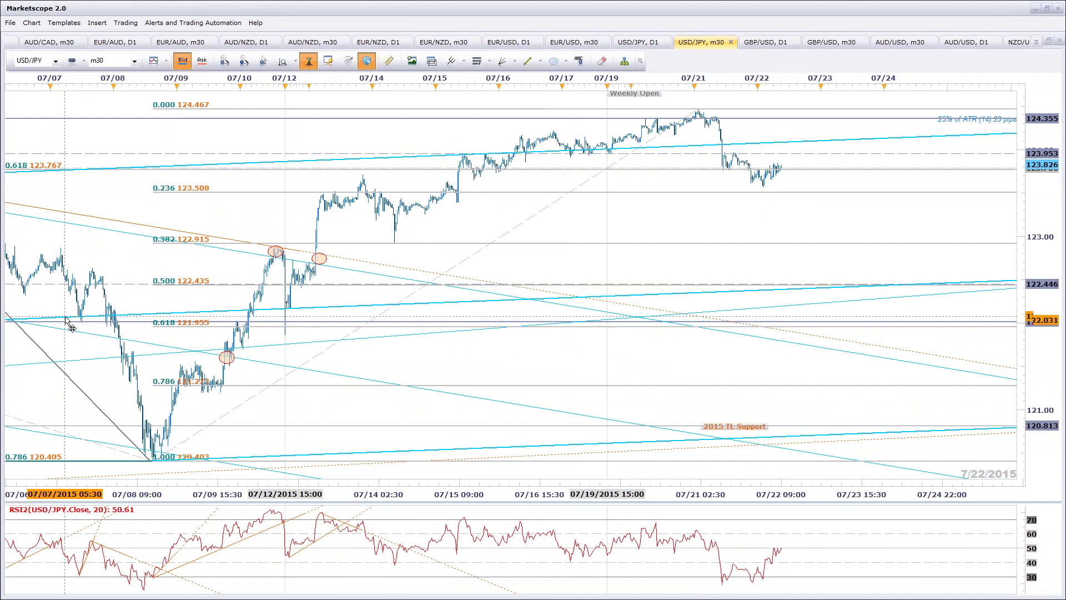
scroll(70, 321, "down", 3)
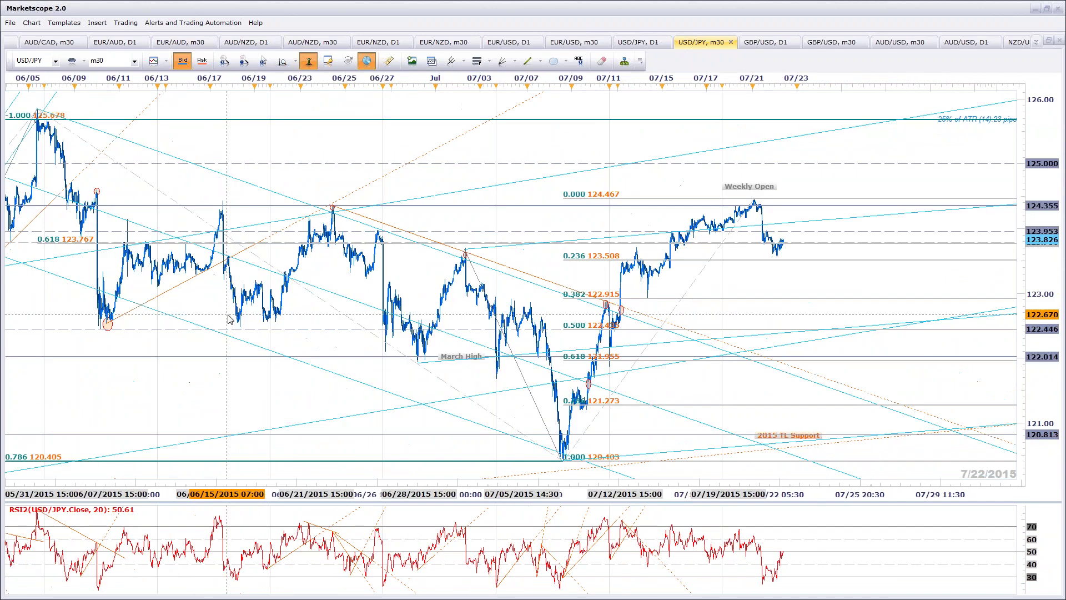
scroll(229, 319, "down", 2)
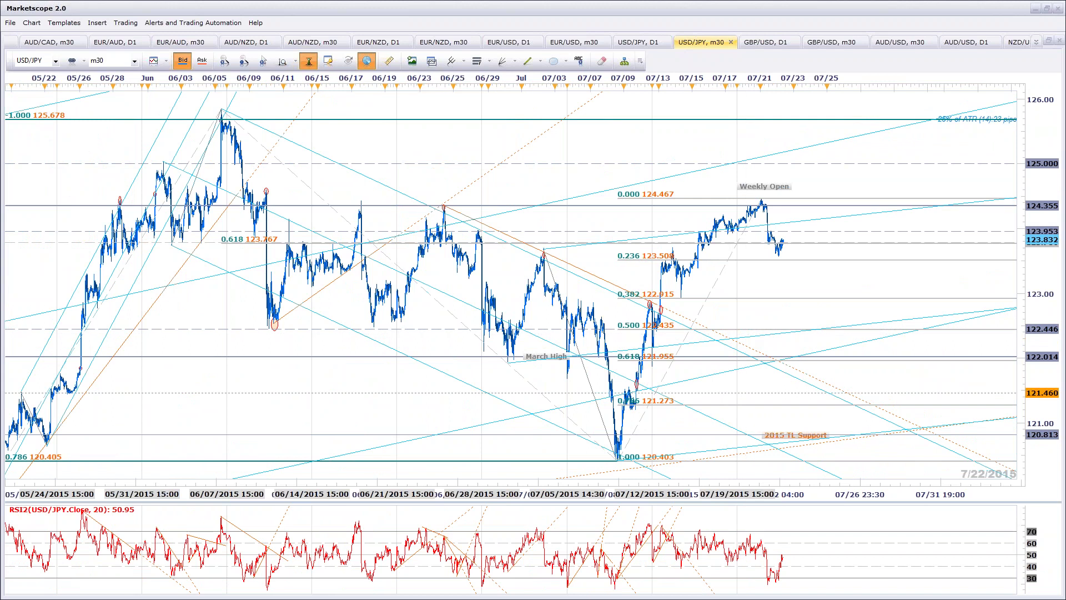
scroll(864, 255, "up", 2)
scroll(816, 332, "up", 4)
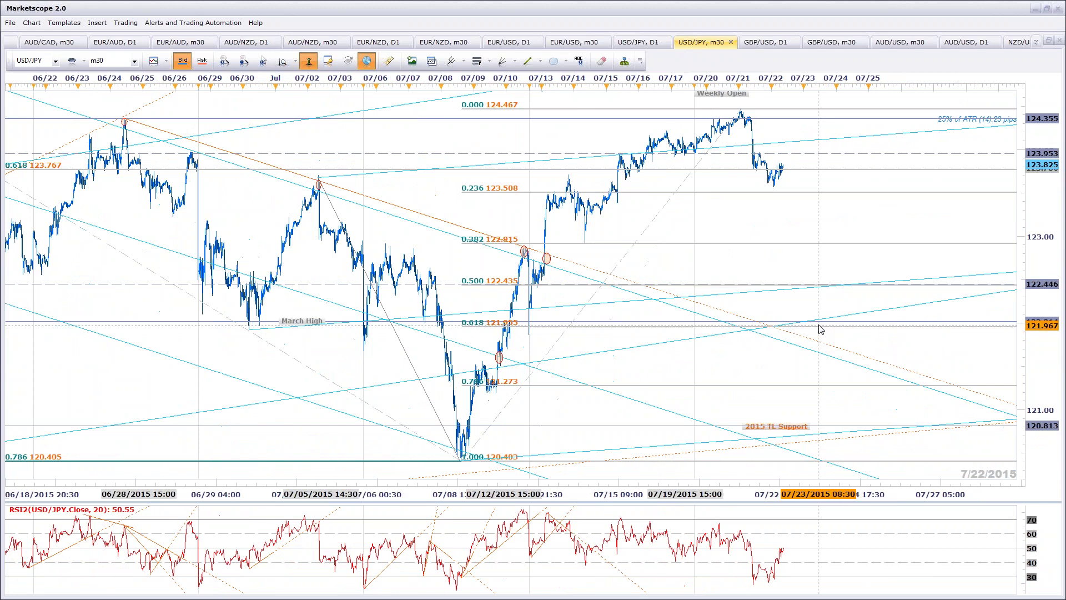
scroll(814, 331, "up", 3)
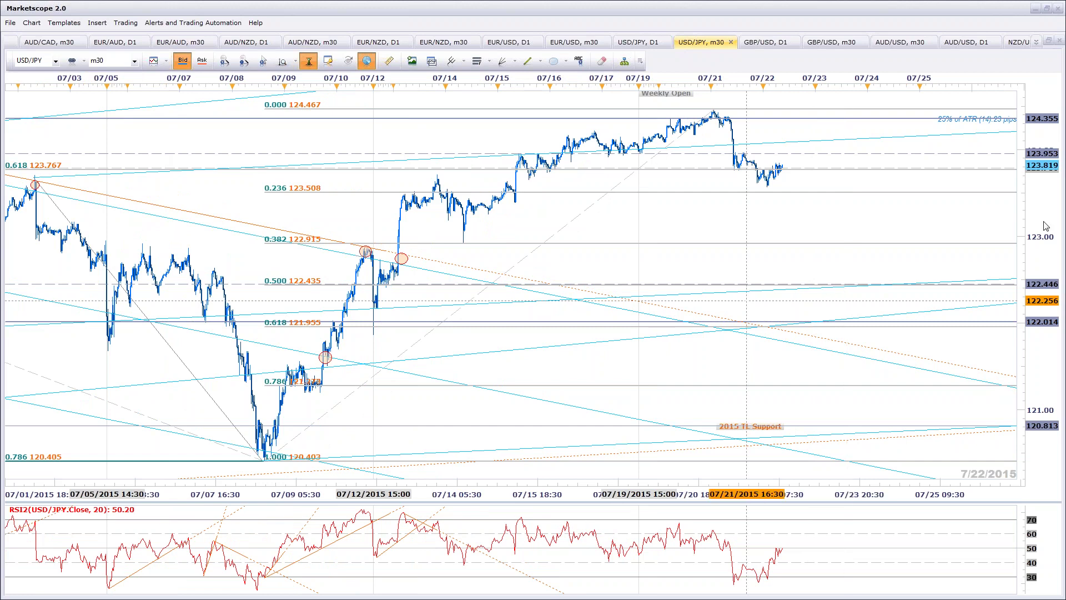
Step: Compare the USD/JPY daily and m30 charts and highlight the daily ascending pitchfork and the trendline rising from the mid-May low
key("ctrl+shift+Tab")
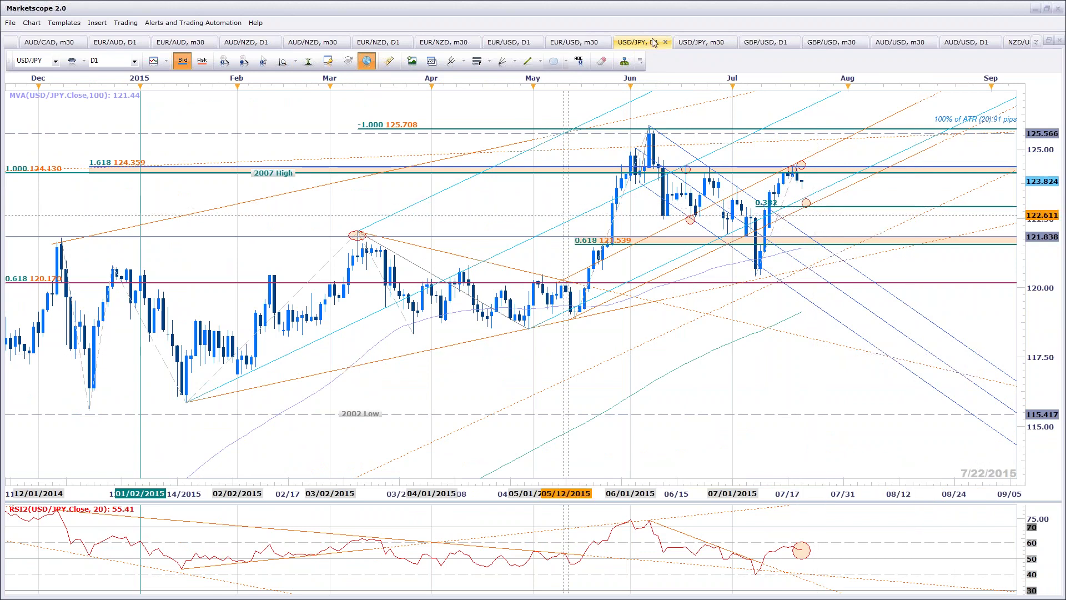
left_click(577, 44)
left_click(701, 42)
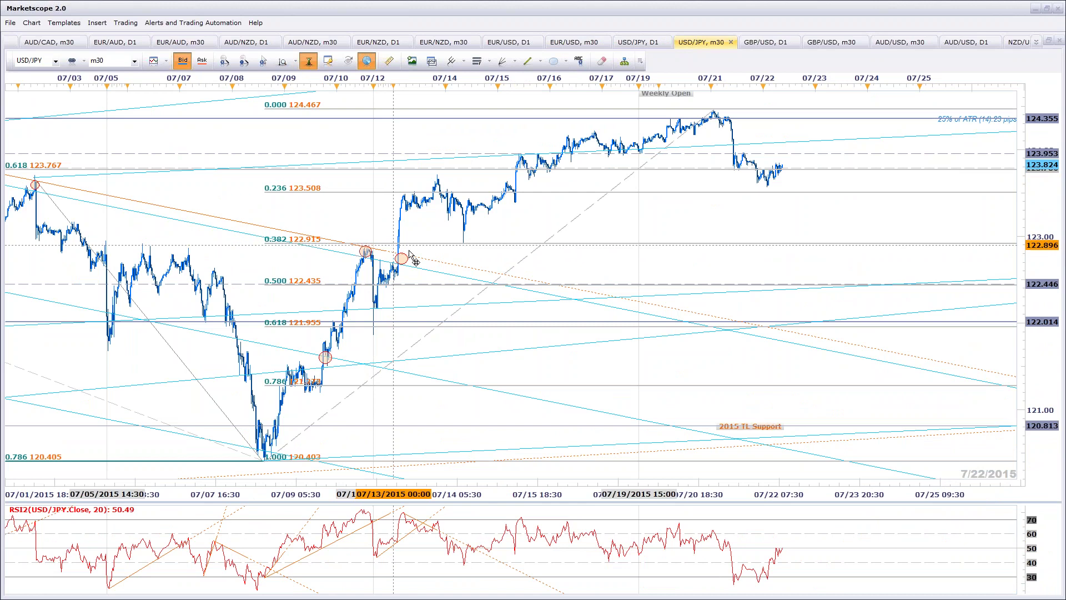
left_click(629, 44)
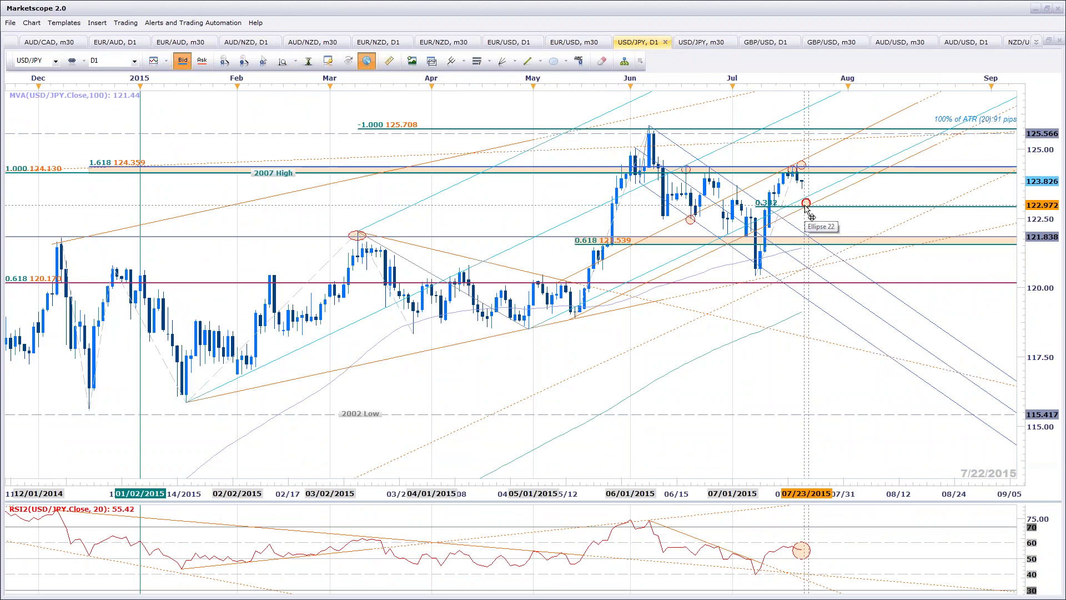
left_click(553, 320)
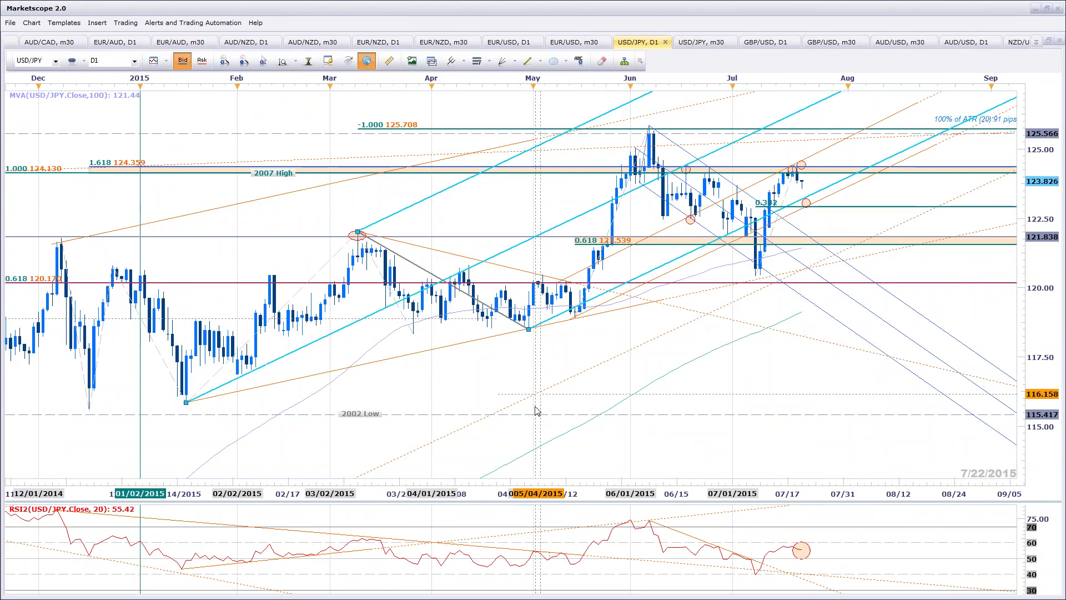
left_click(612, 300)
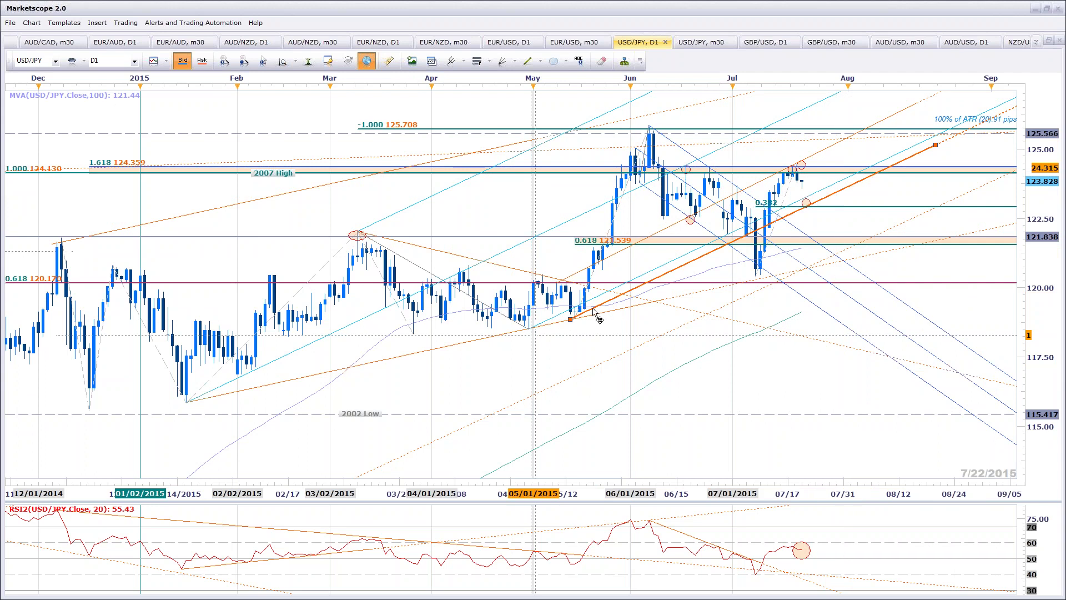
Step: Reopen the USD/JPY m30 chart and inspect its pitchfork and trendlines across history back to September 2014 and in the July range
left_click(708, 43)
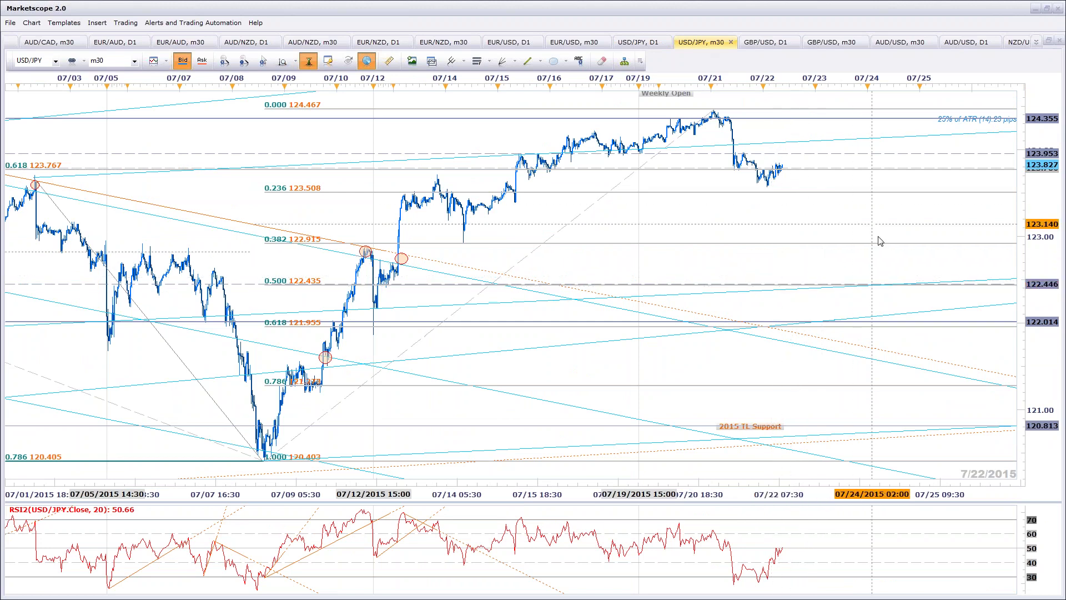
scroll(886, 257, "down", 5)
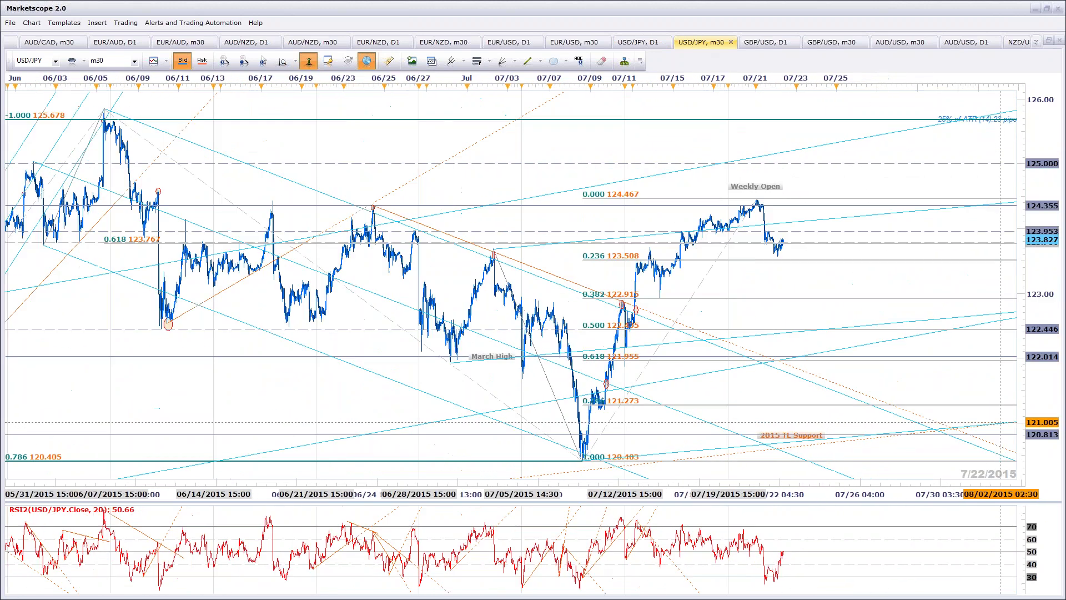
scroll(1002, 441, "down", 4)
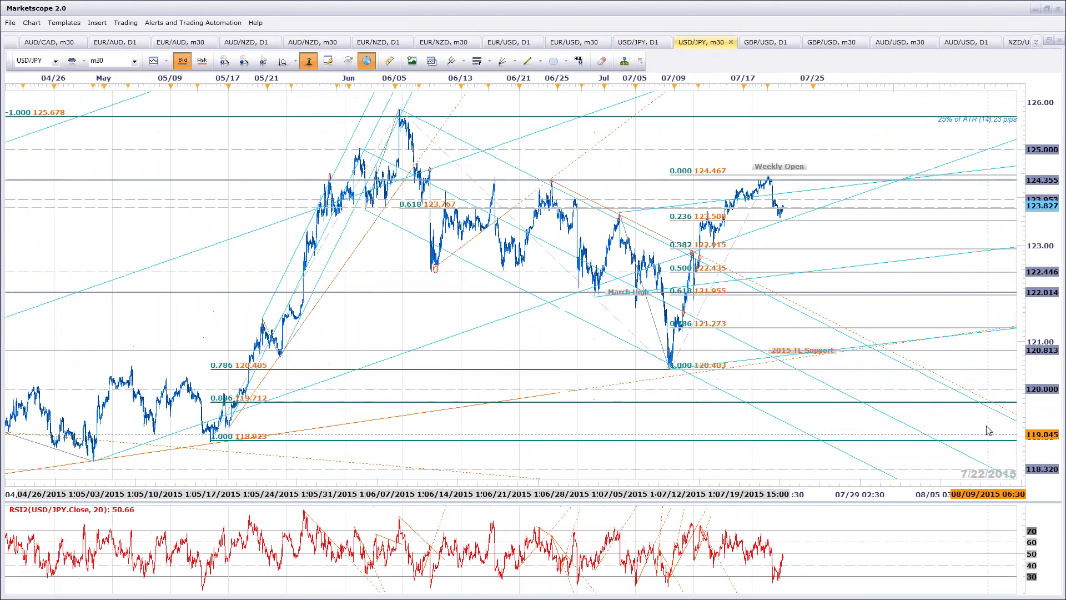
scroll(559, 478, "down", 4)
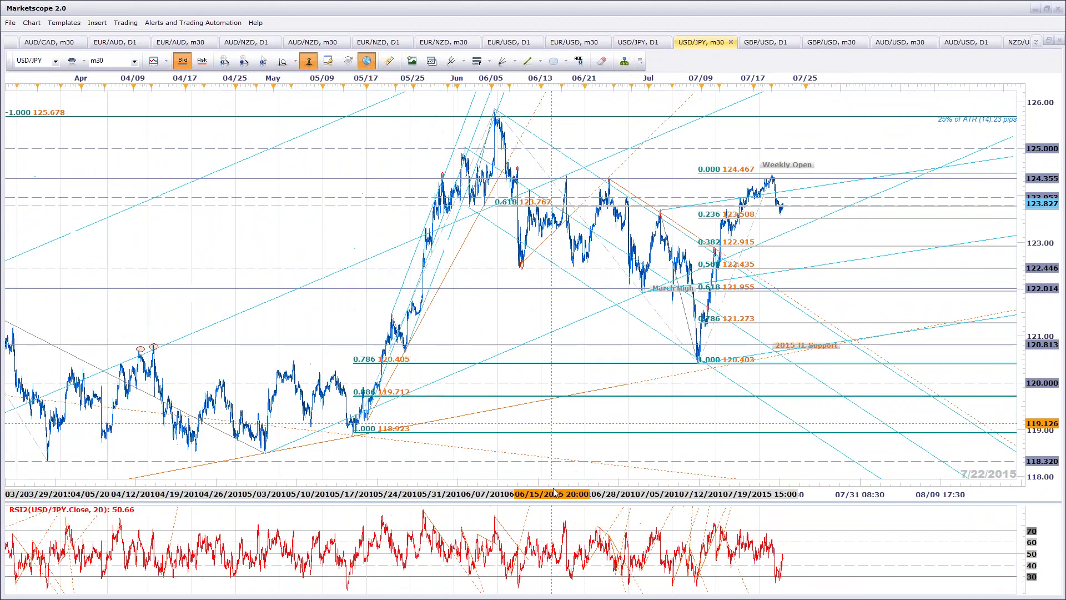
scroll(555, 487, "down", 2)
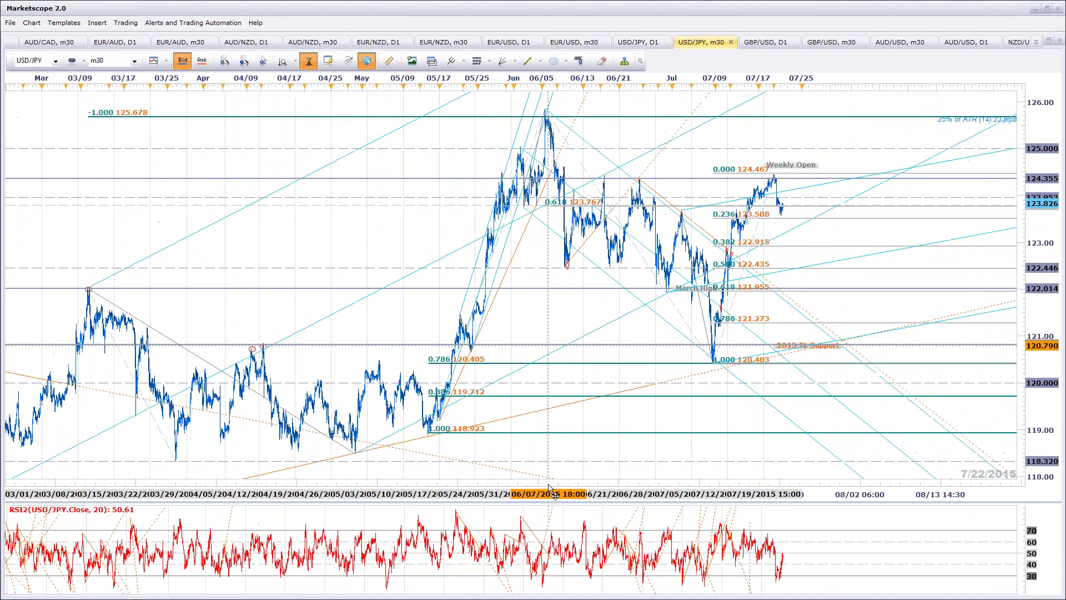
scroll(550, 487, "down", 1)
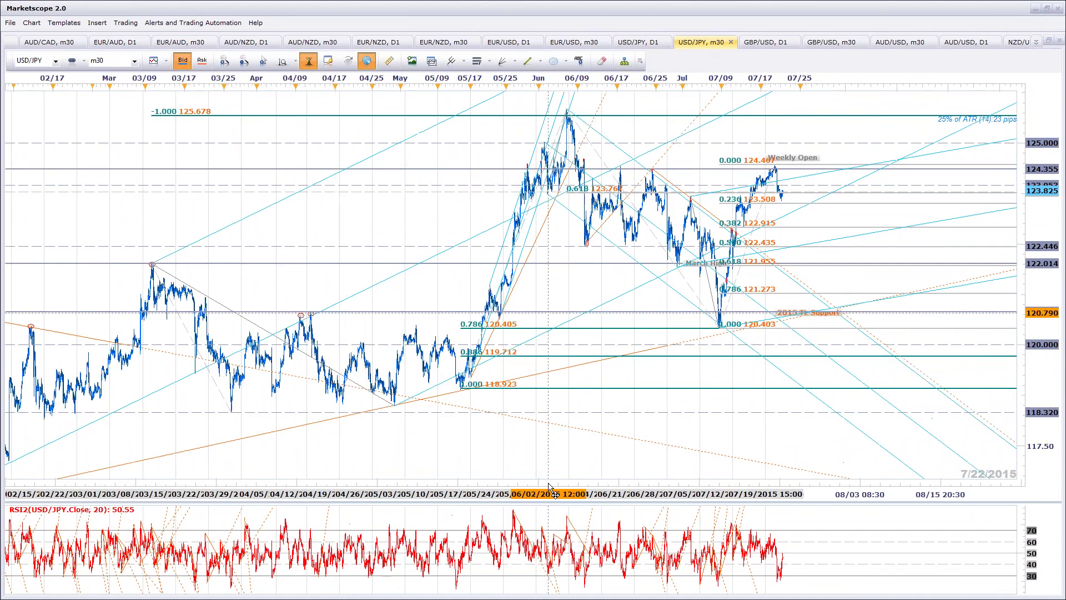
scroll(978, 494, "down", 5)
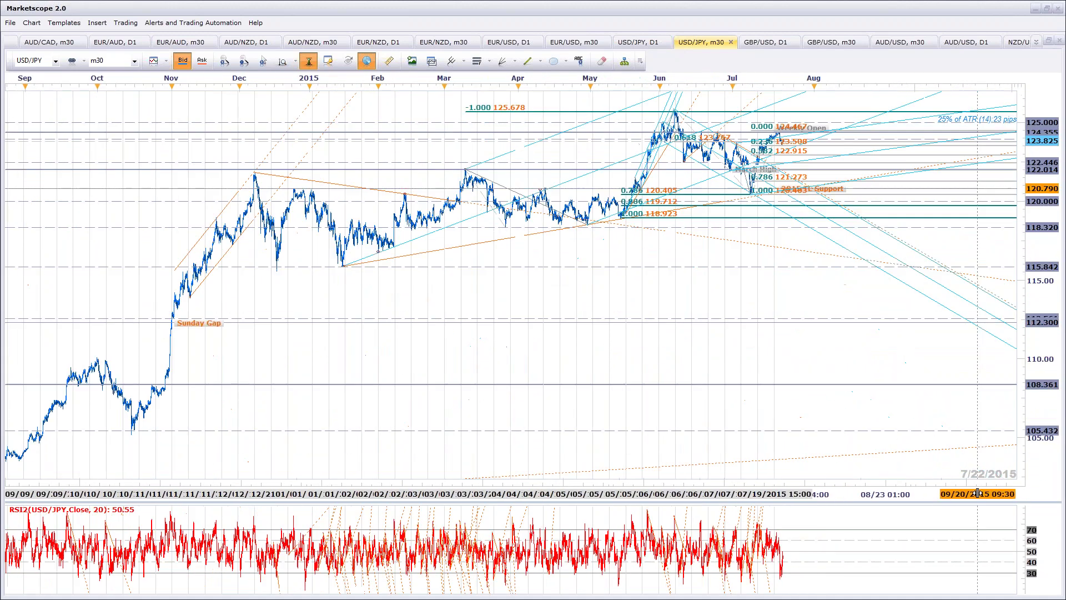
scroll(977, 494, "up", 6)
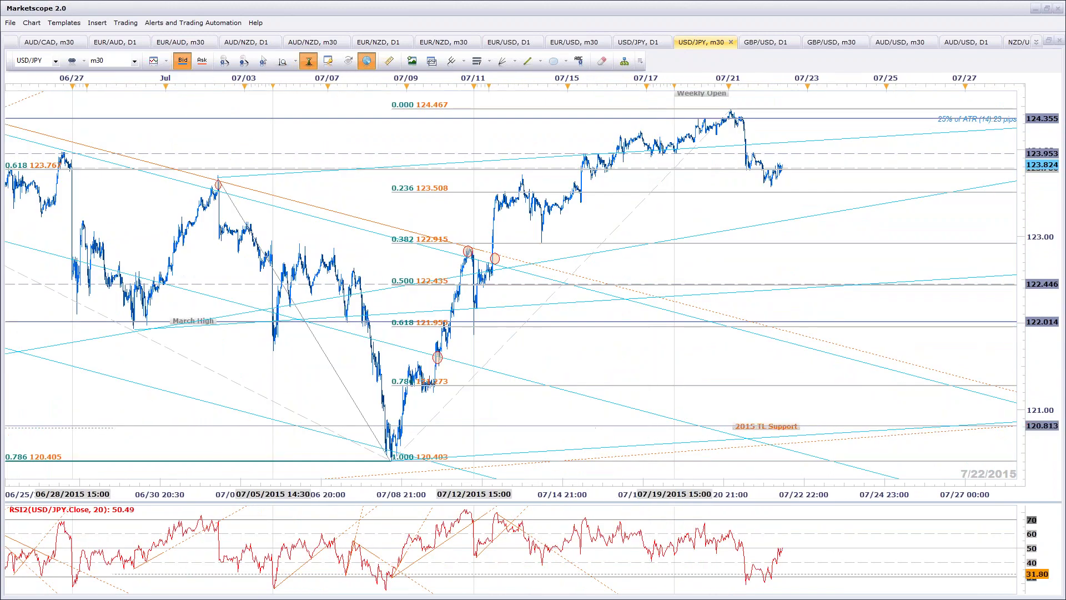
scroll(977, 494, "up", 4)
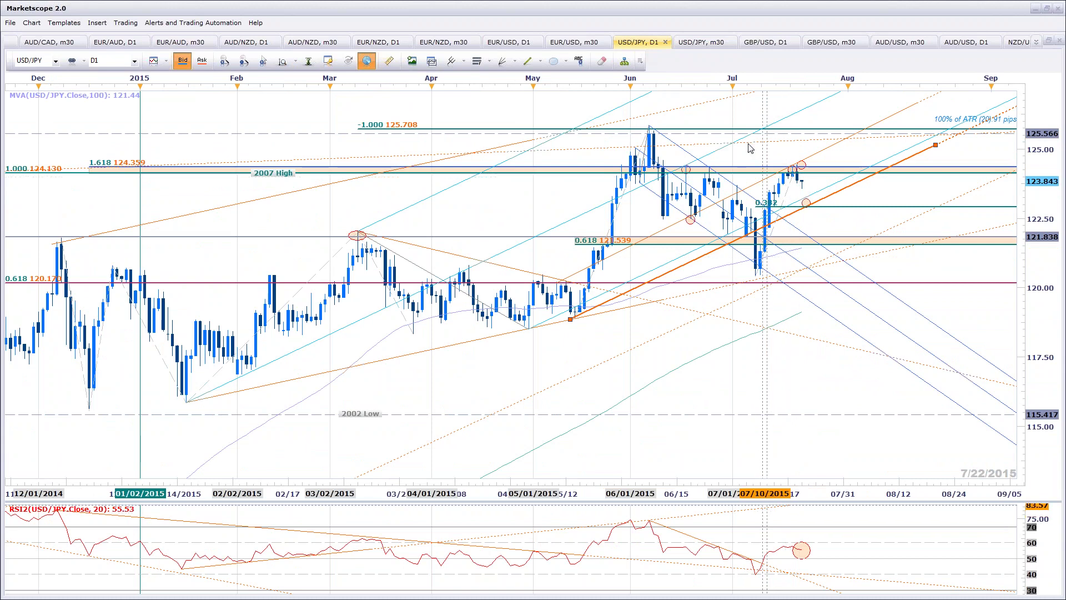
Step: Return to the USD/JPY m30 chart and review the latest price action below the 7/21 high
left_click(715, 46)
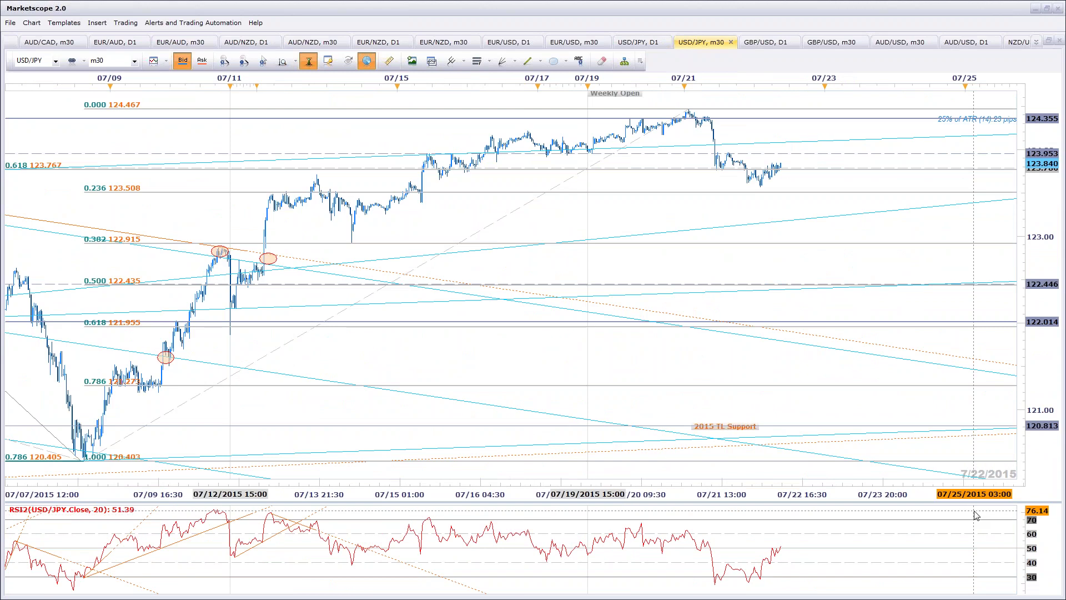
scroll(976, 516, "up", 1)
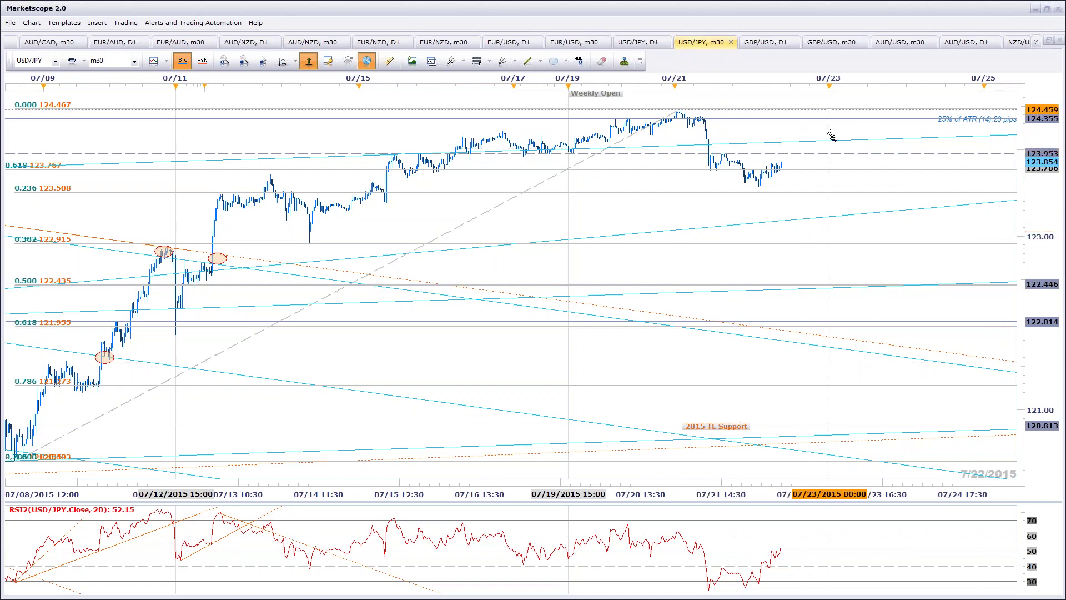
scroll(832, 198, "down", 1)
Step: Switch to the Intraday Charts web page, close the enlarged USDJPY chart and review the GBPUSD Daily slide of the 7/21 radar enlarged
key("alt+Tab")
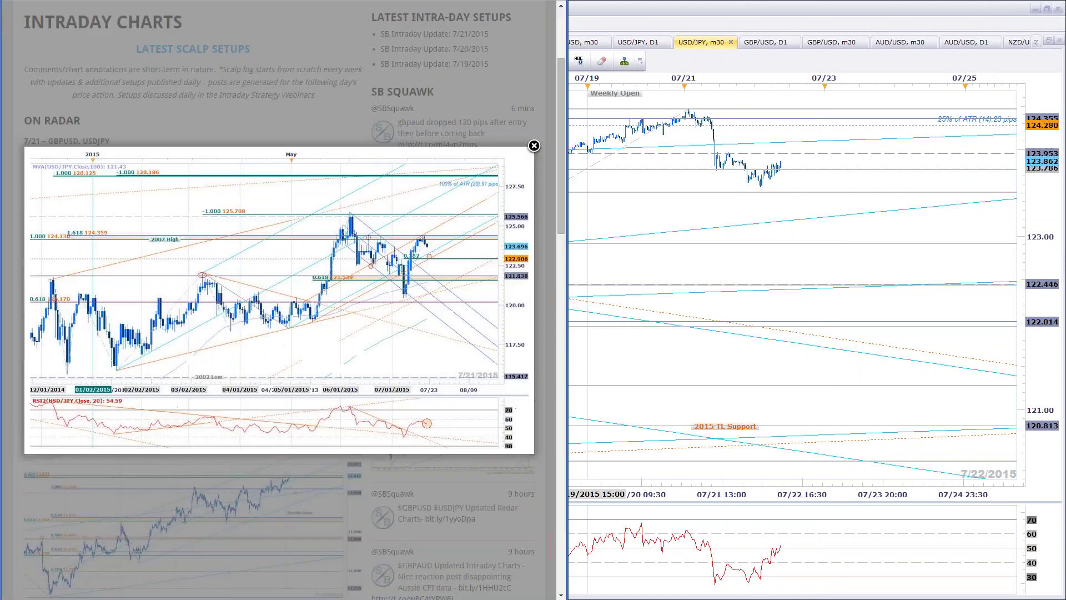
left_click(531, 173)
key("Escape")
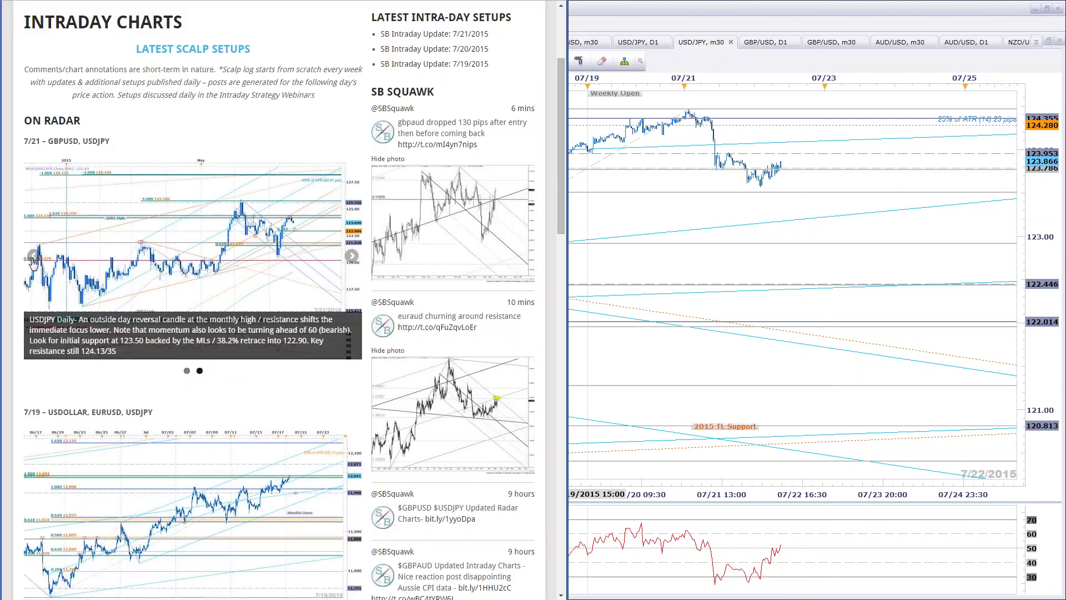
left_click(33, 257)
left_click(317, 251)
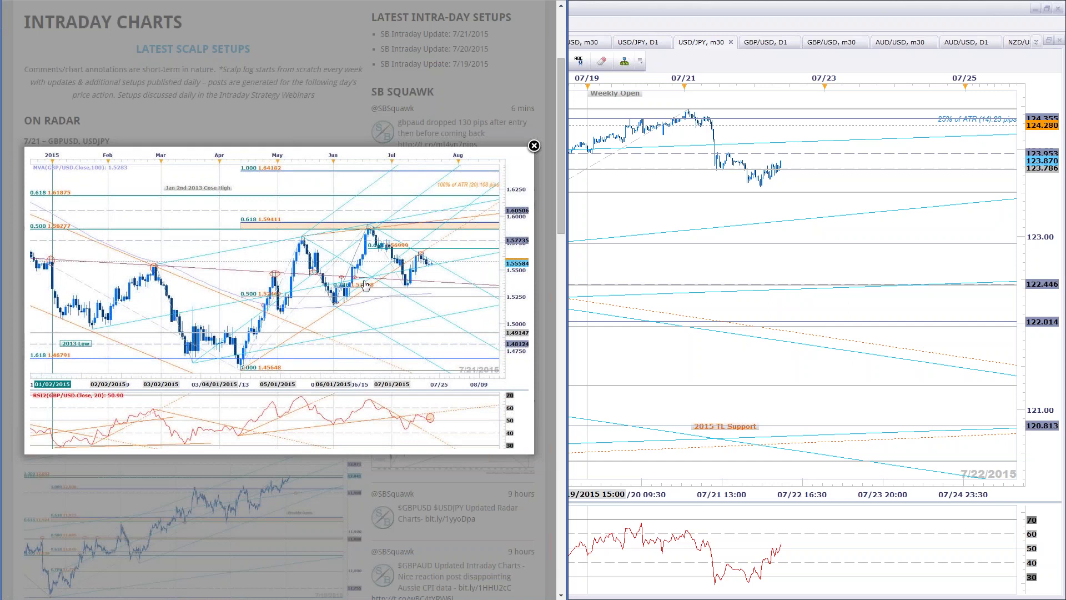
mouse_move(425, 272)
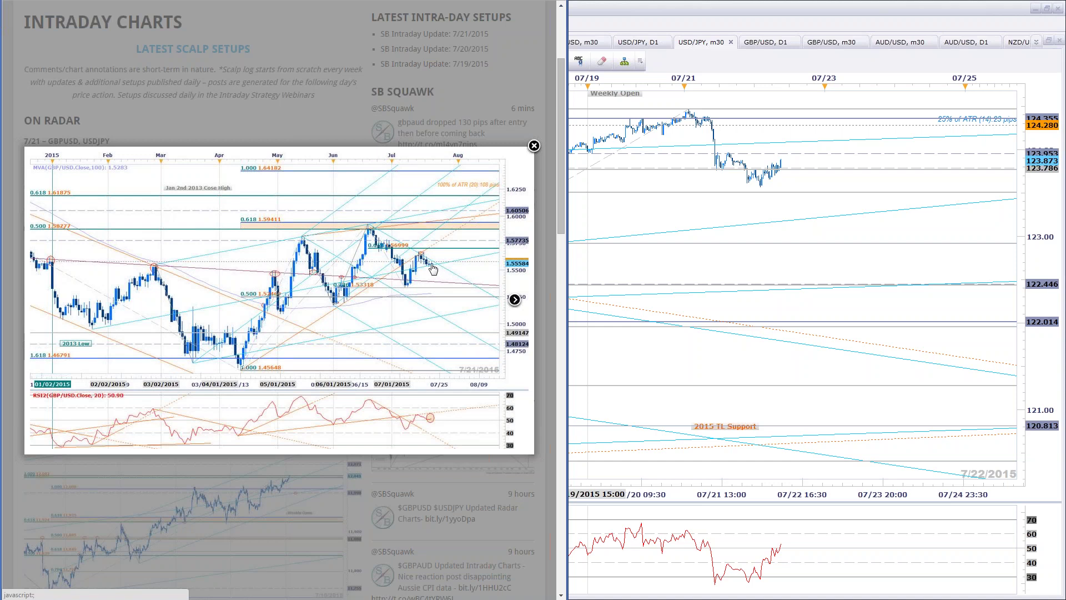
left_click(534, 146)
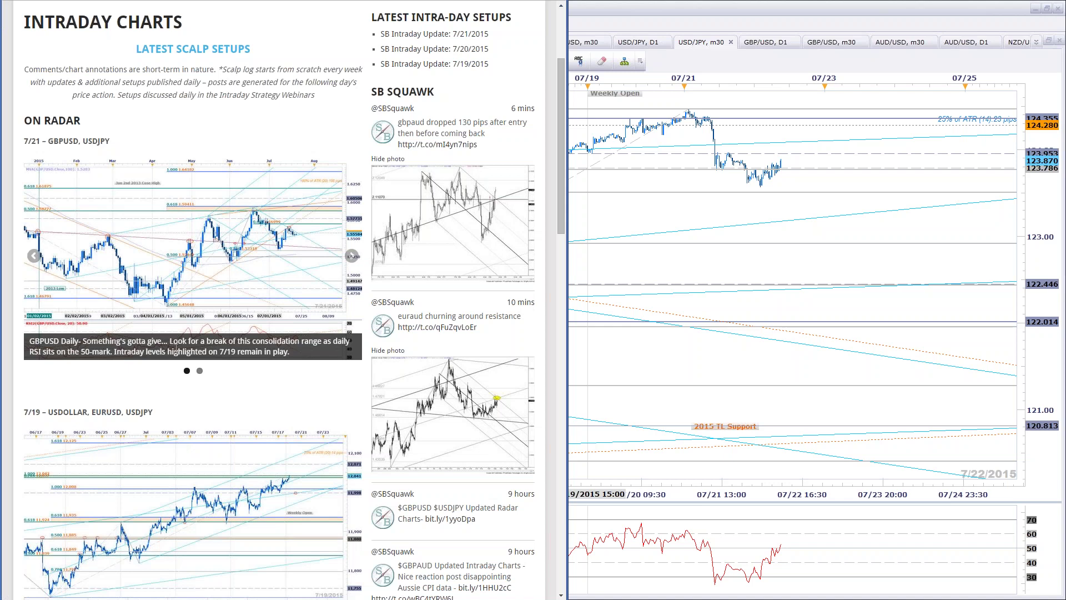
Step: Switch to Marketscope's GBP/USD daily chart and examine July prices against the ascending pitchfork and the 1.59411 resistance zone
left_click(769, 42)
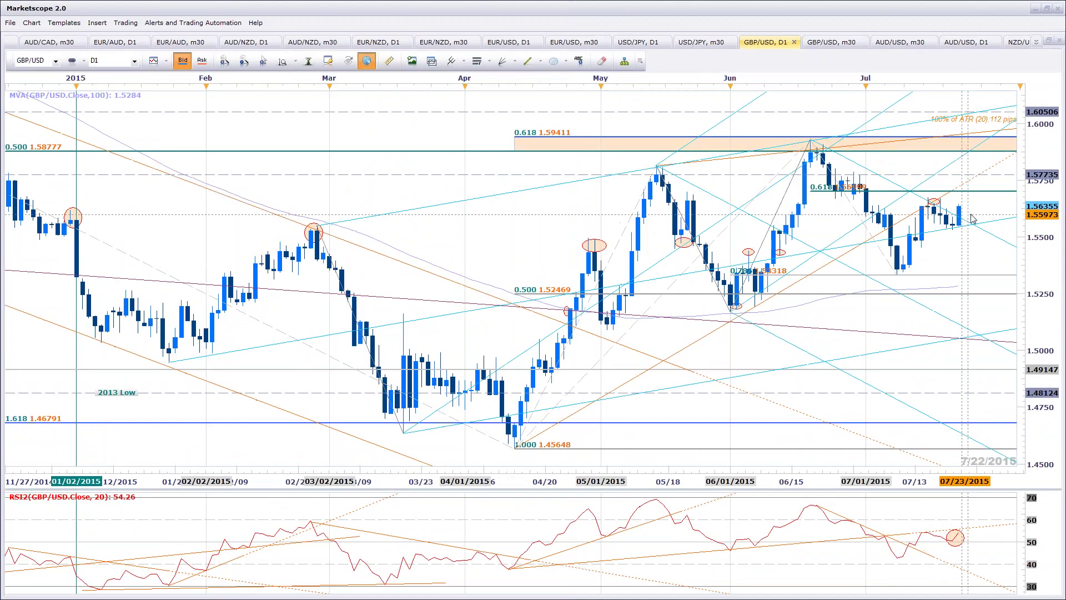
scroll(805, 248, "down", 10)
scroll(852, 255, "up", 5)
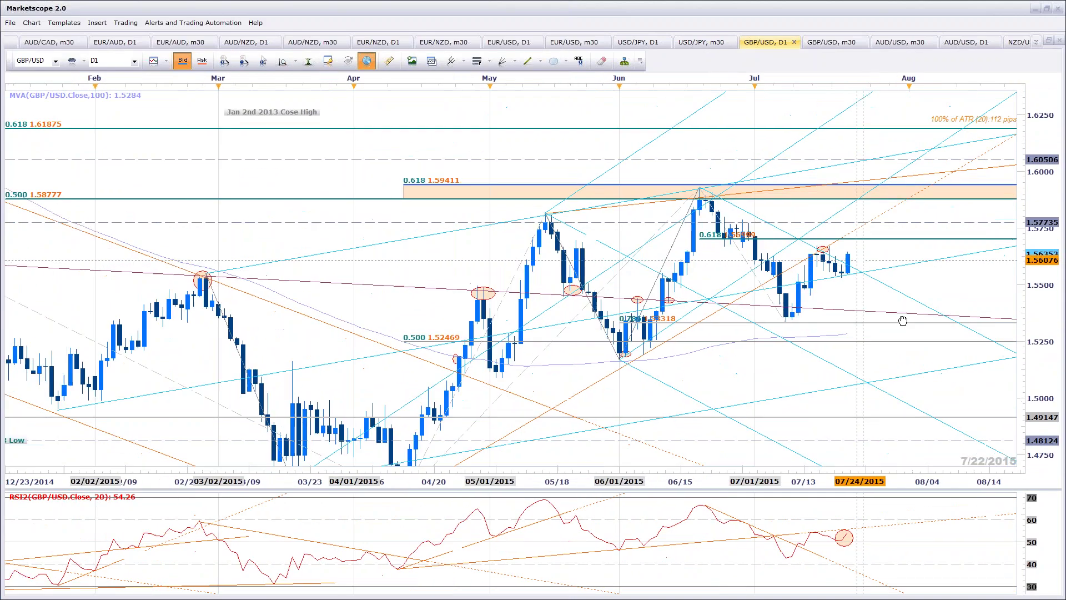
scroll(881, 291, "down", 1)
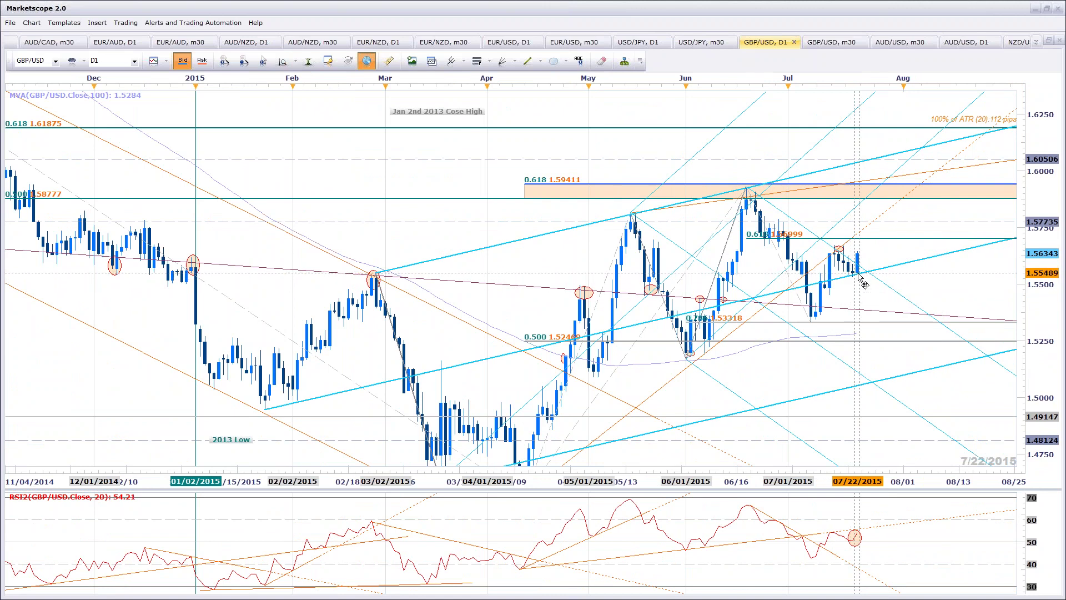
Step: Open the GBP/USD m30 chart and examine the range from the mid-June high to the current July recovery
left_click(837, 45)
scroll(883, 261, "down", 3)
scroll(812, 305, "down", 3)
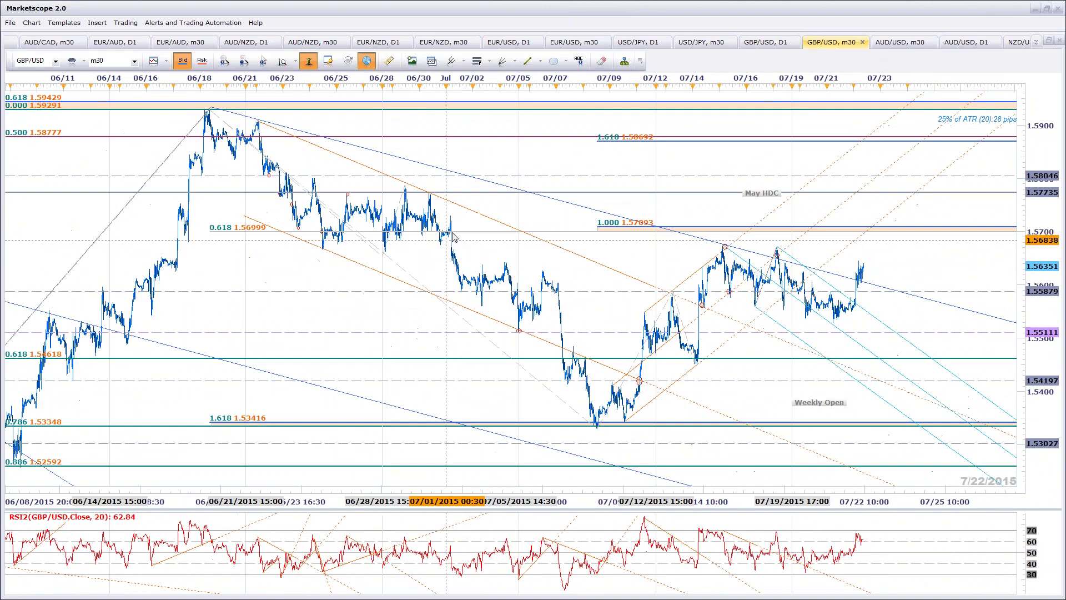
Step: Examine the GBP/USD m30 chart over progressively longer history, from the June high back to December 2014
scroll(639, 405, "down", 3)
scroll(638, 408, "down", 3)
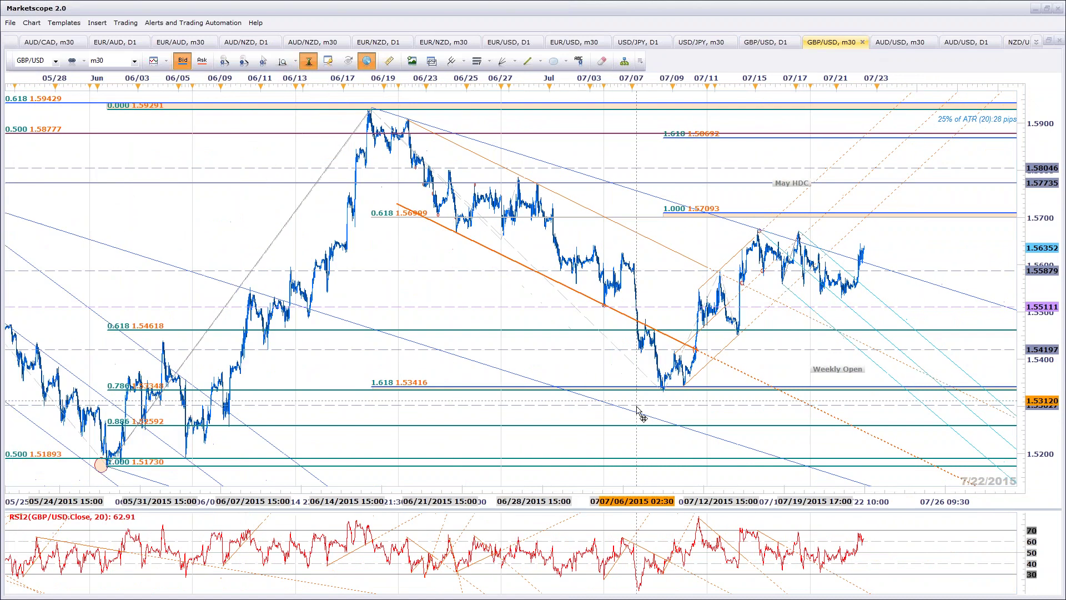
scroll(636, 411, "down", 2)
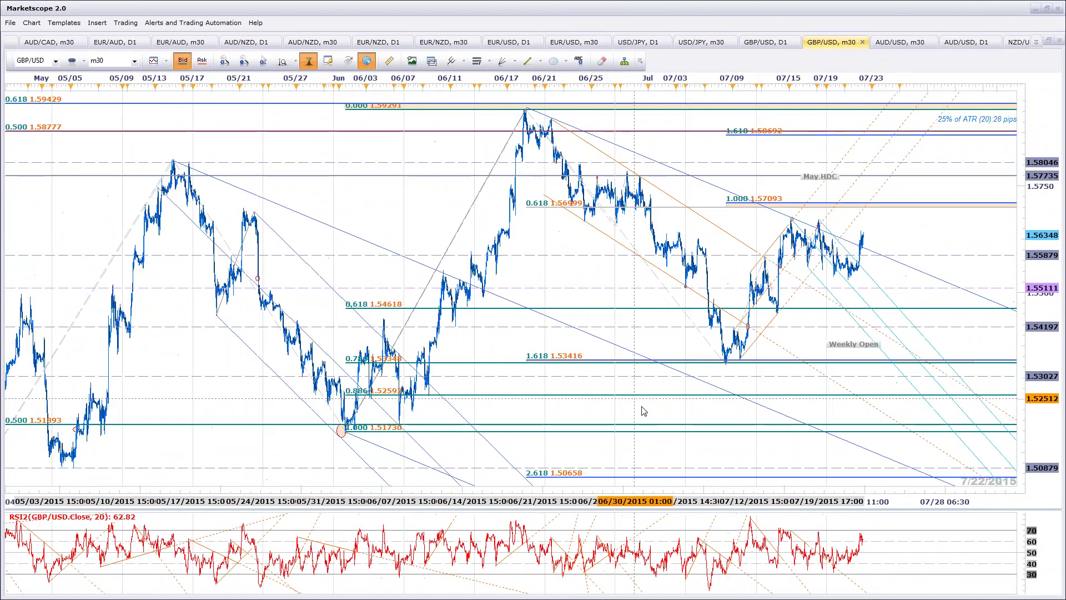
scroll(644, 417, "down", 1)
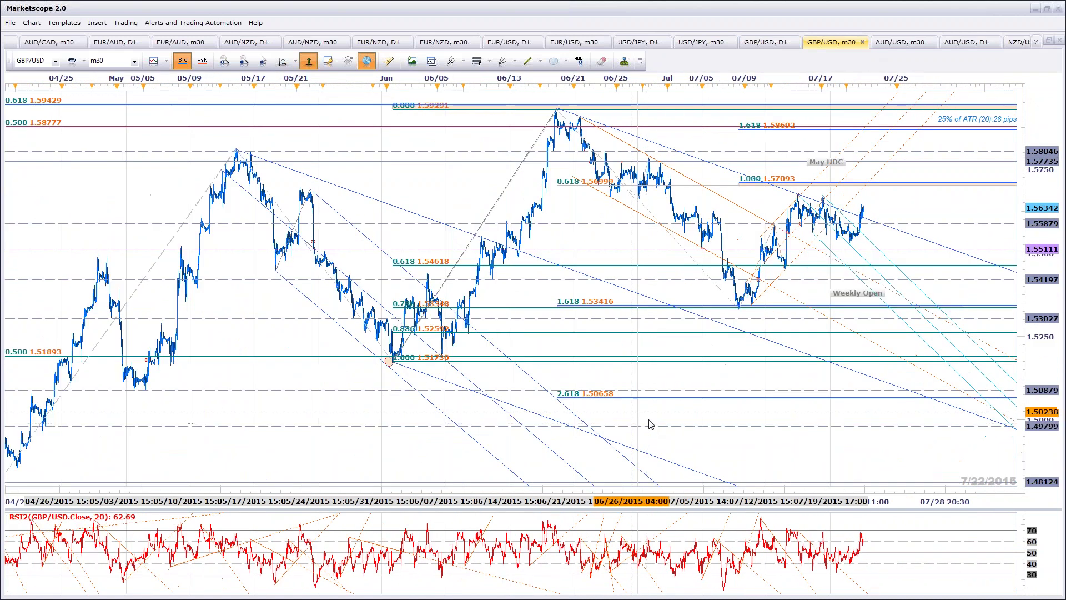
scroll(648, 420, "down", 1)
scroll(648, 424, "down", 2)
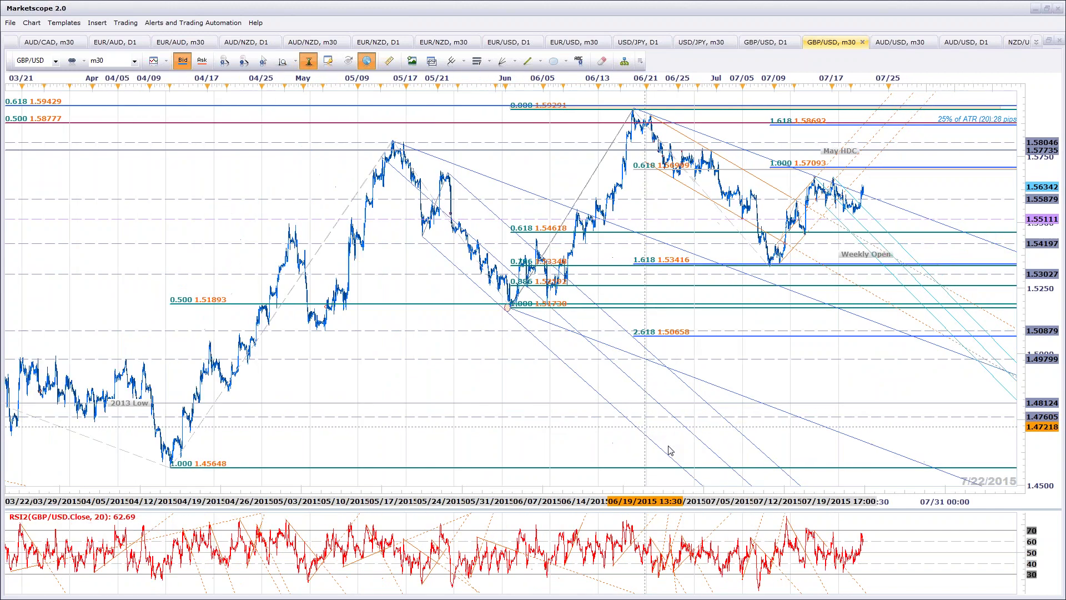
scroll(666, 452, "down", 1)
scroll(783, 495, "down", 1)
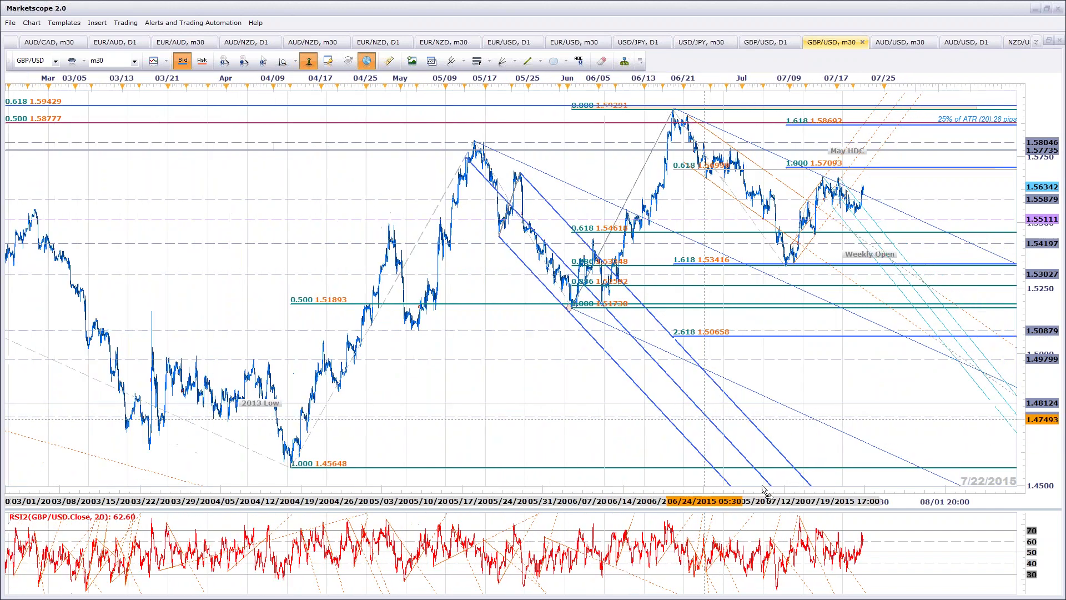
scroll(787, 496, "down", 1)
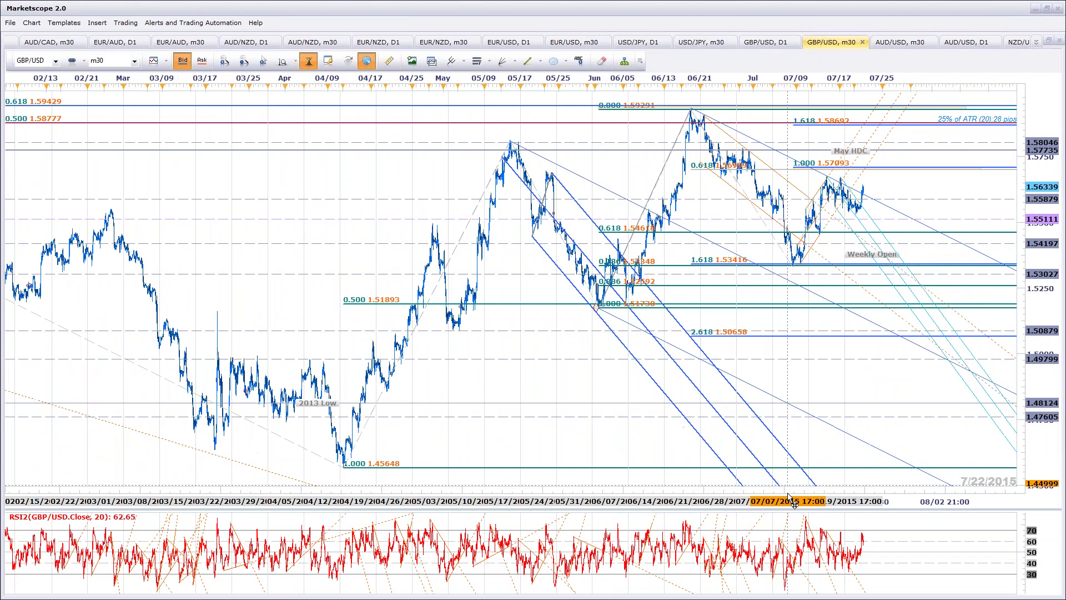
scroll(683, 428, "down", 1)
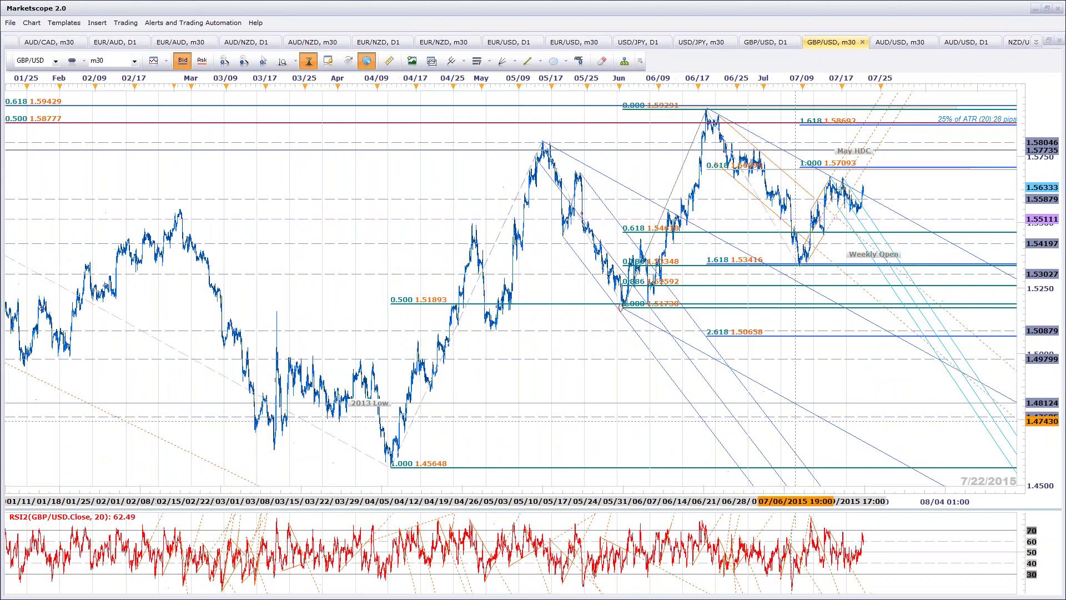
scroll(647, 421, "down", 1)
scroll(796, 445, "down", 1)
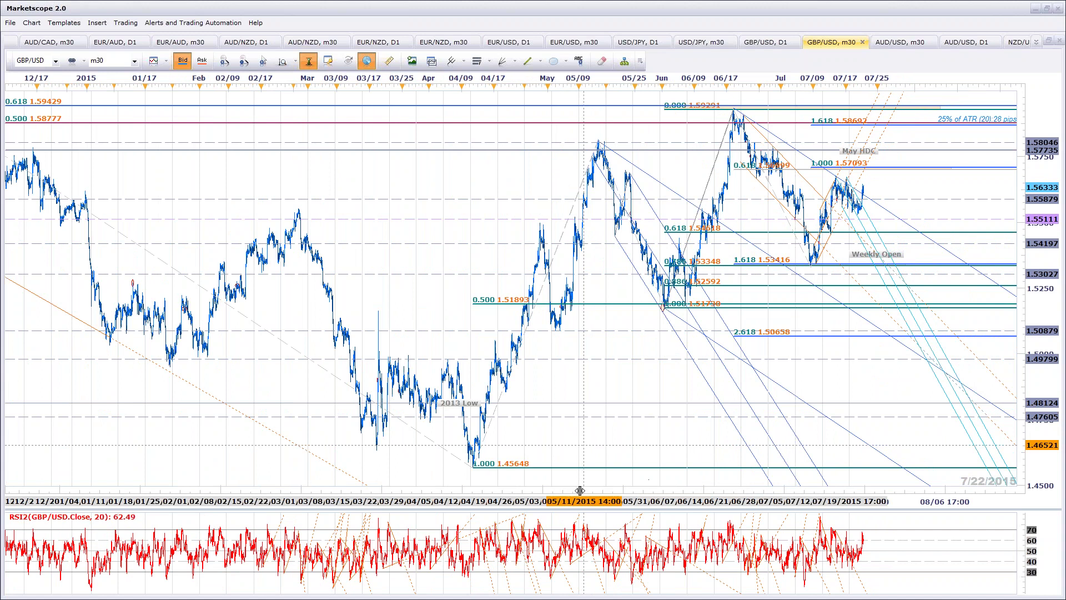
Step: Examine the July GBP/USD m30 prices up close with the 1.56999 resistance zone in view, and select the descending light-blue pitchfork
scroll(580, 491, "up", 5)
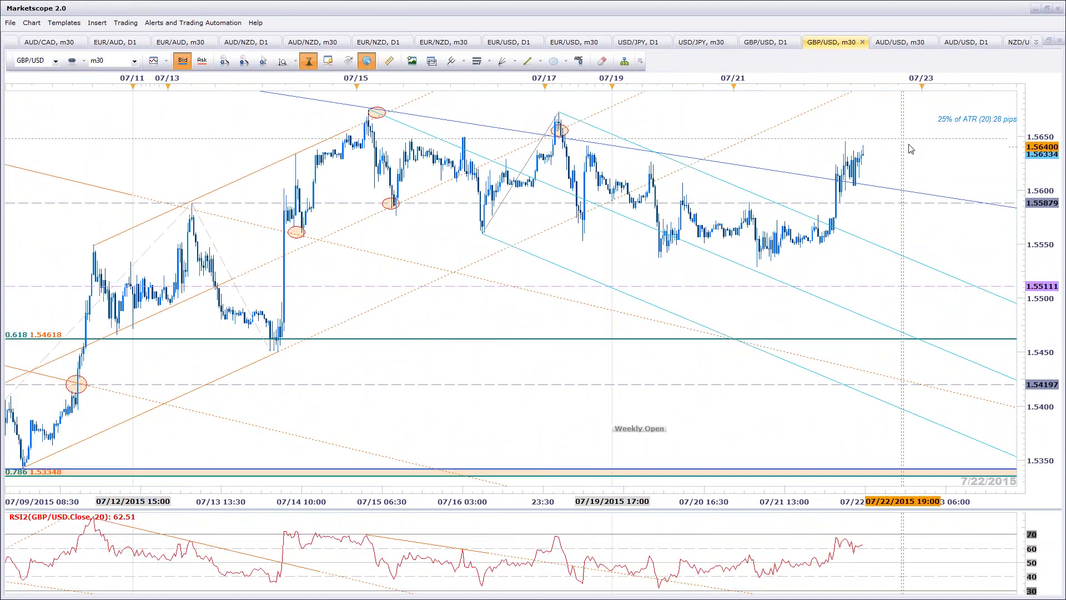
left_click_drag(939, 144, 853, 232)
scroll(854, 232, "down", 3)
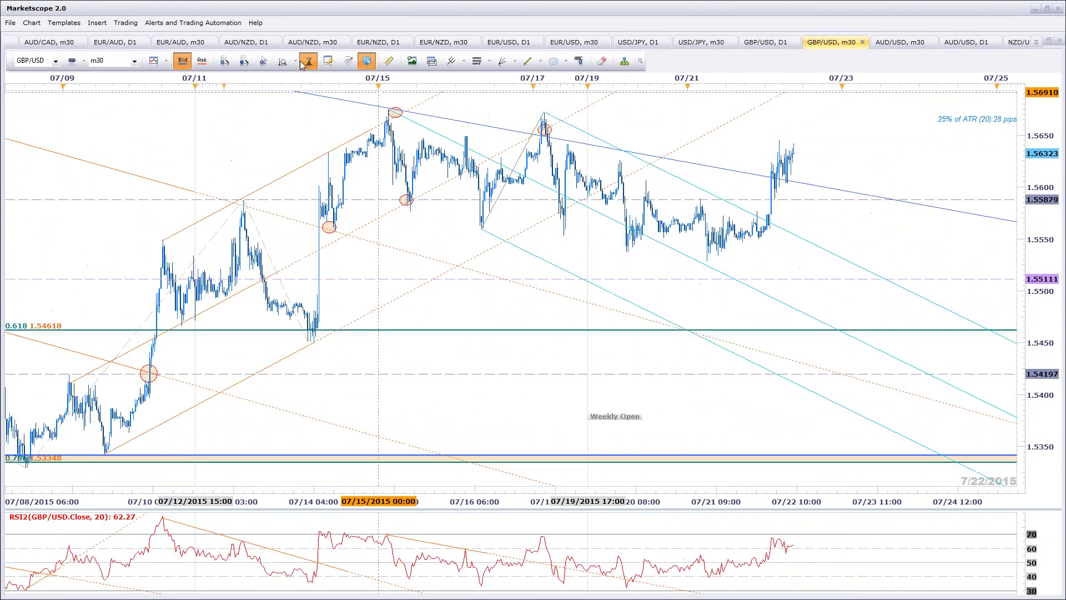
scroll(280, 214, "up", 3)
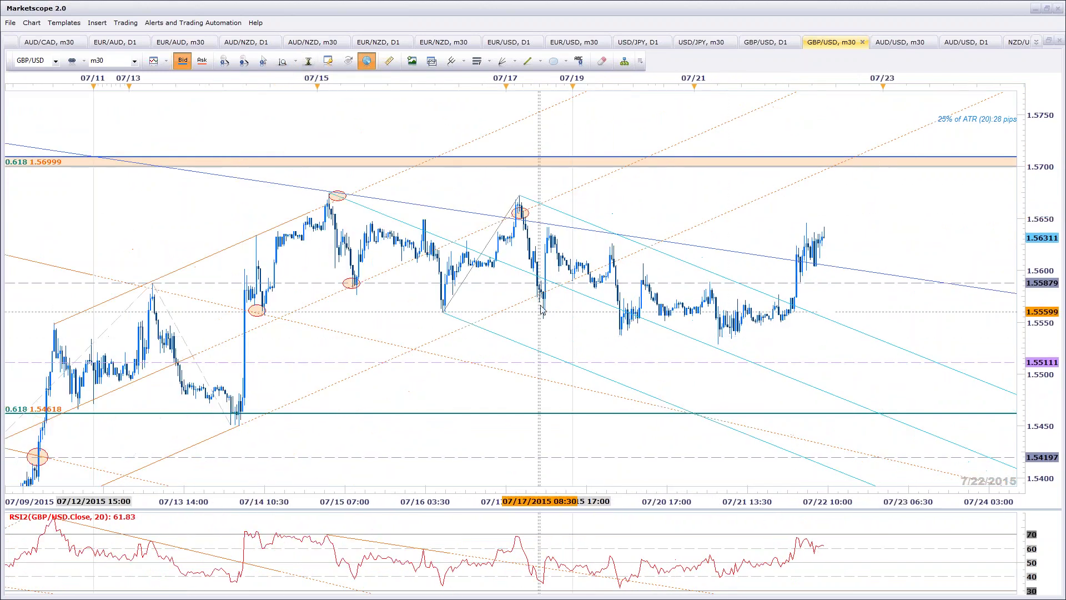
left_click(588, 224)
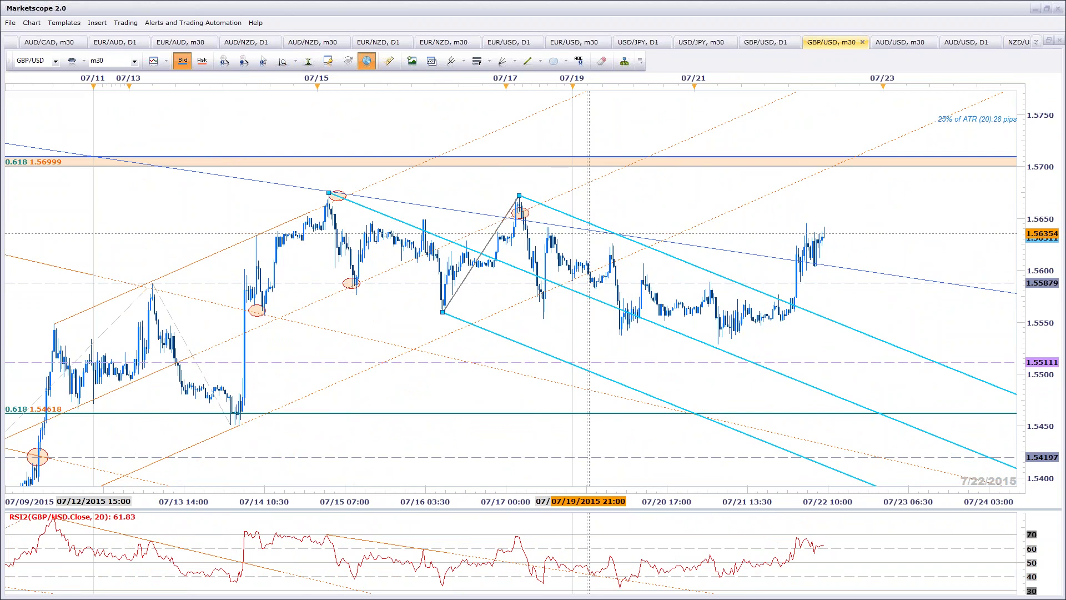
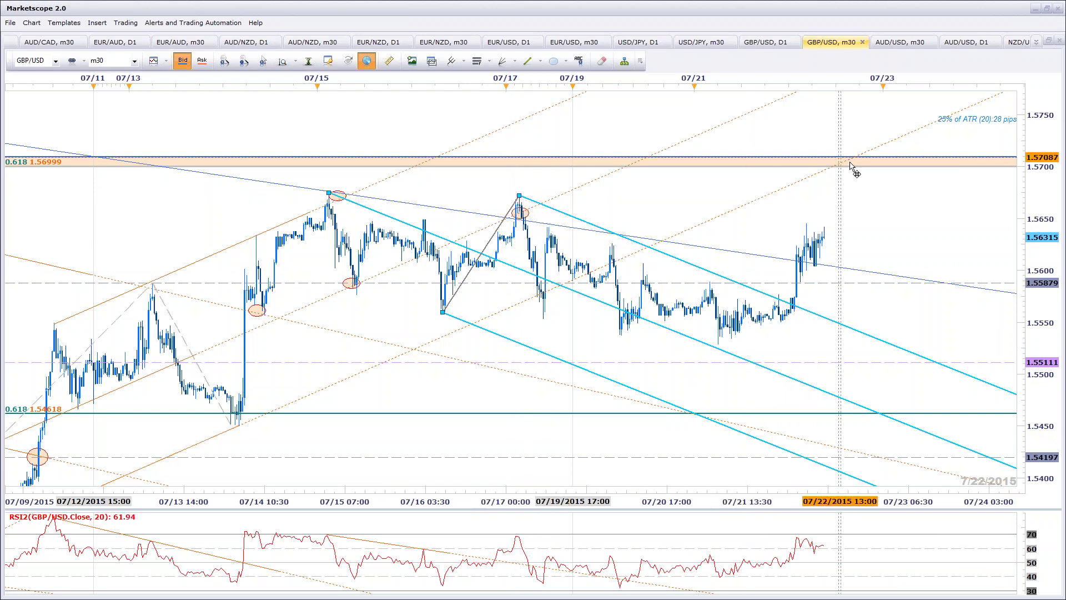
Step: Trace the 1.56999–1.57093 resistance zone back to its mid-June origin and return to the current July prices
scroll(303, 237, "down", 5)
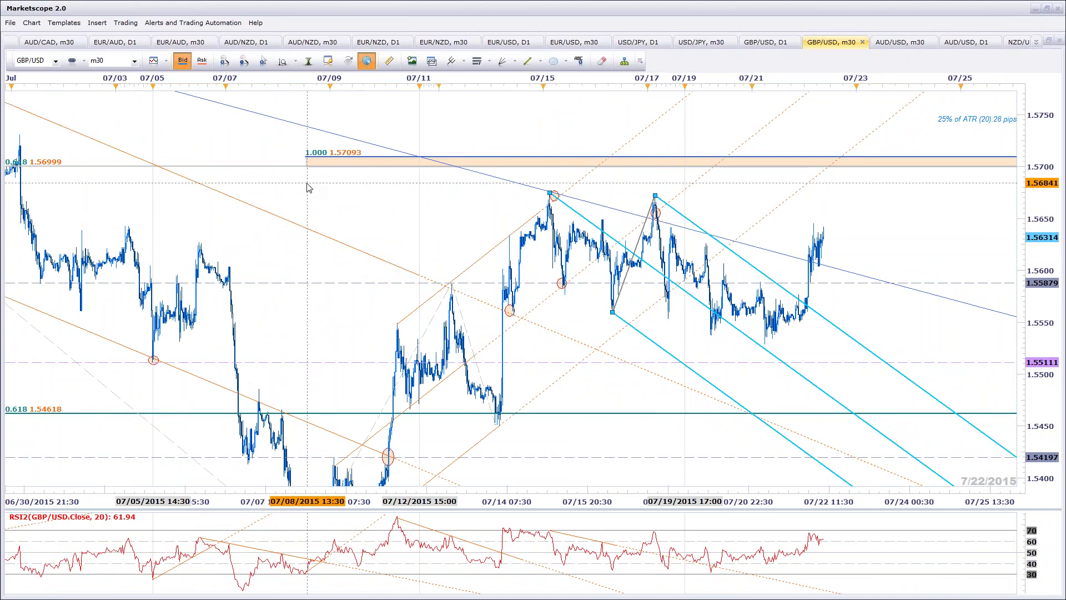
scroll(353, 155, "down", 5)
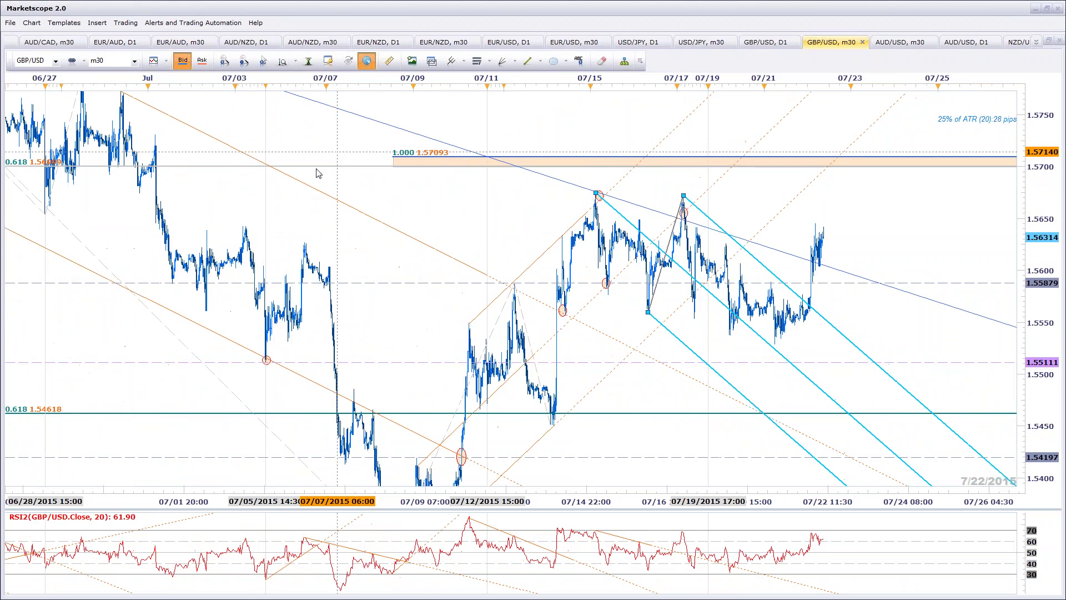
scroll(273, 170, "down", 1)
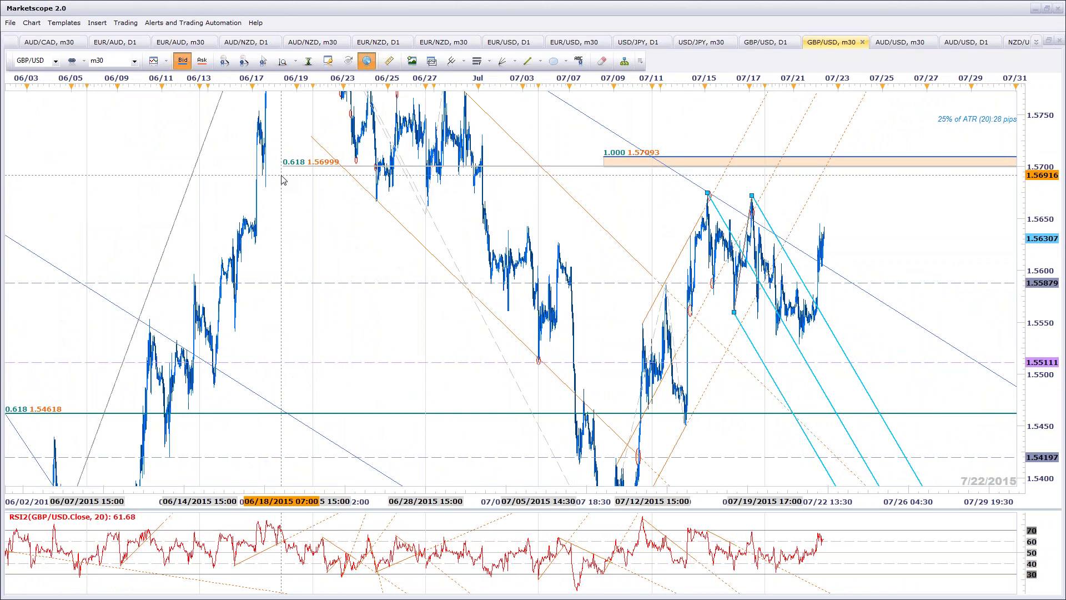
scroll(281, 177, "up", 4)
scroll(281, 173, "up", 3)
Step: Draw a rising trendline in the GBP/USD m30 RSI pane from the 7/21 low near 40 to about 56 on 7/22
left_click(528, 60)
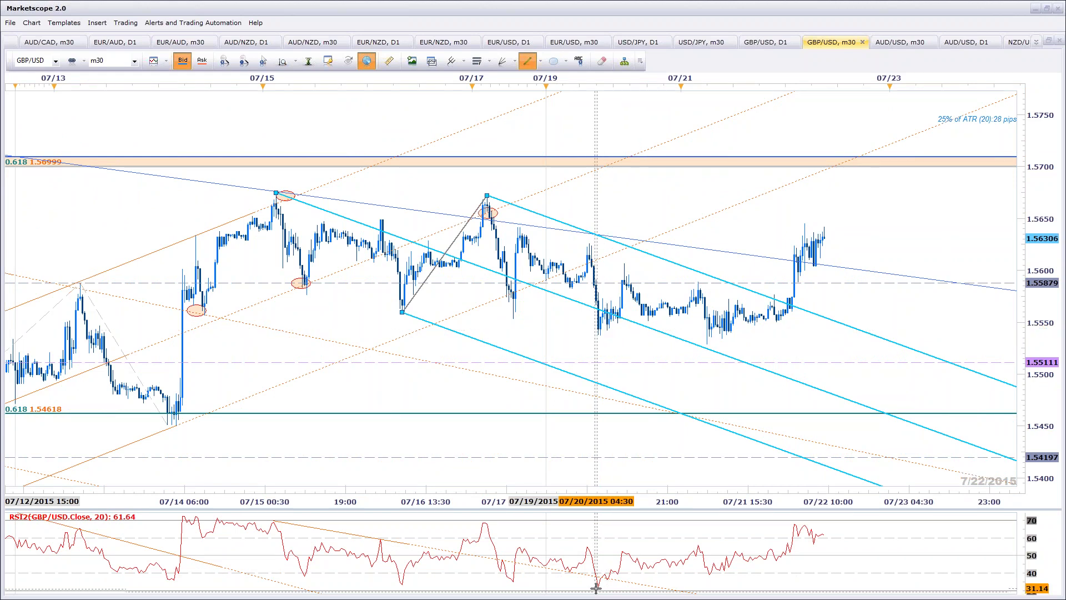
left_click(710, 576)
mouse_move(711, 579)
left_mouse_down()
mouse_move(856, 541)
mouse_move(713, 578)
left_mouse_up()
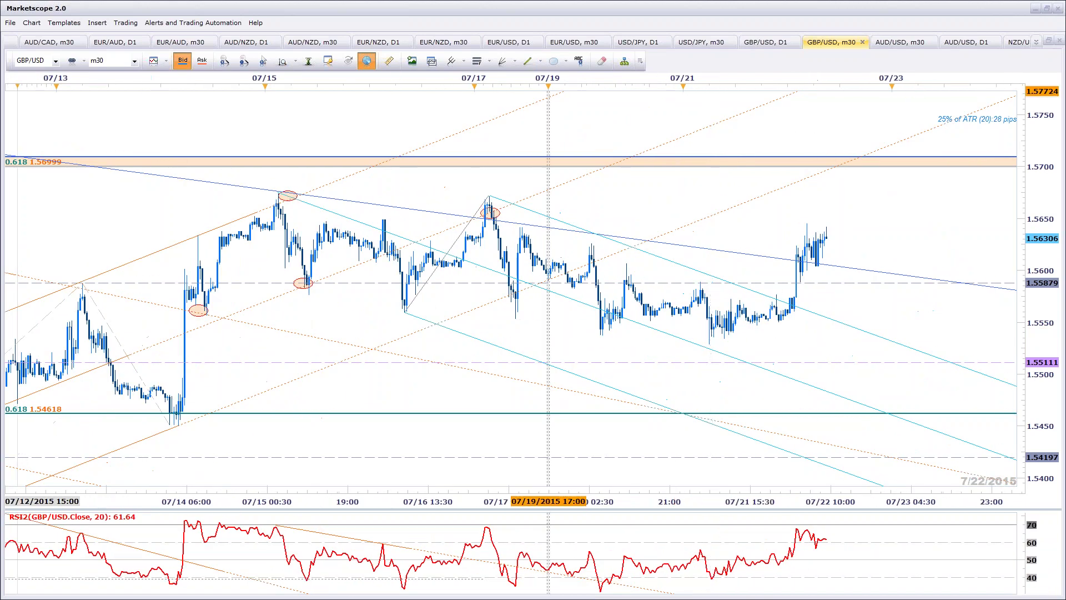
left_click_drag(711, 579, 854, 549)
double_click(854, 549)
key("Return")
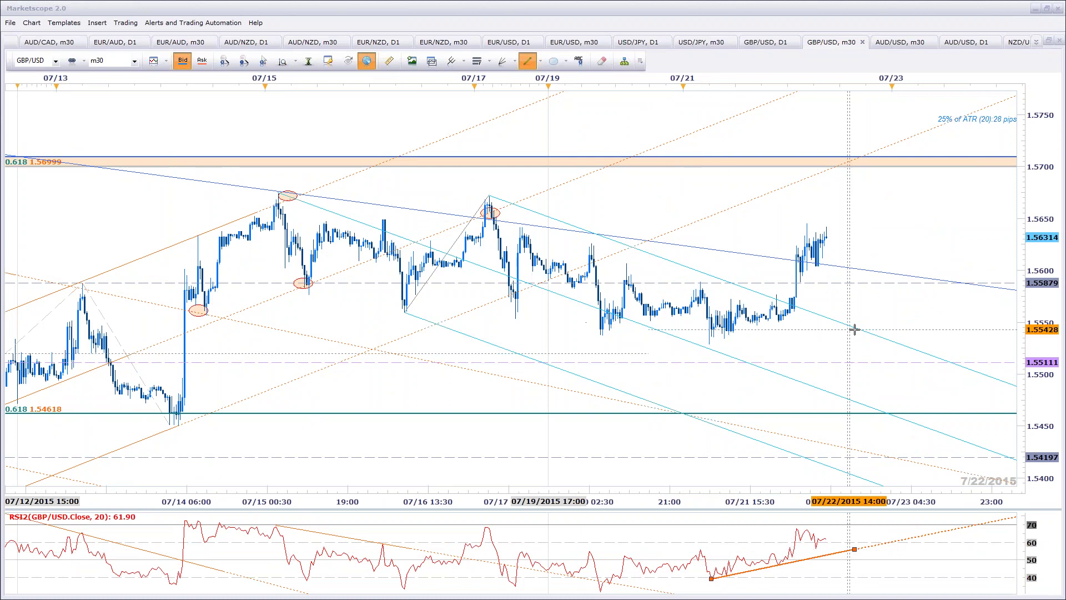
scroll(997, 328, "down", 3)
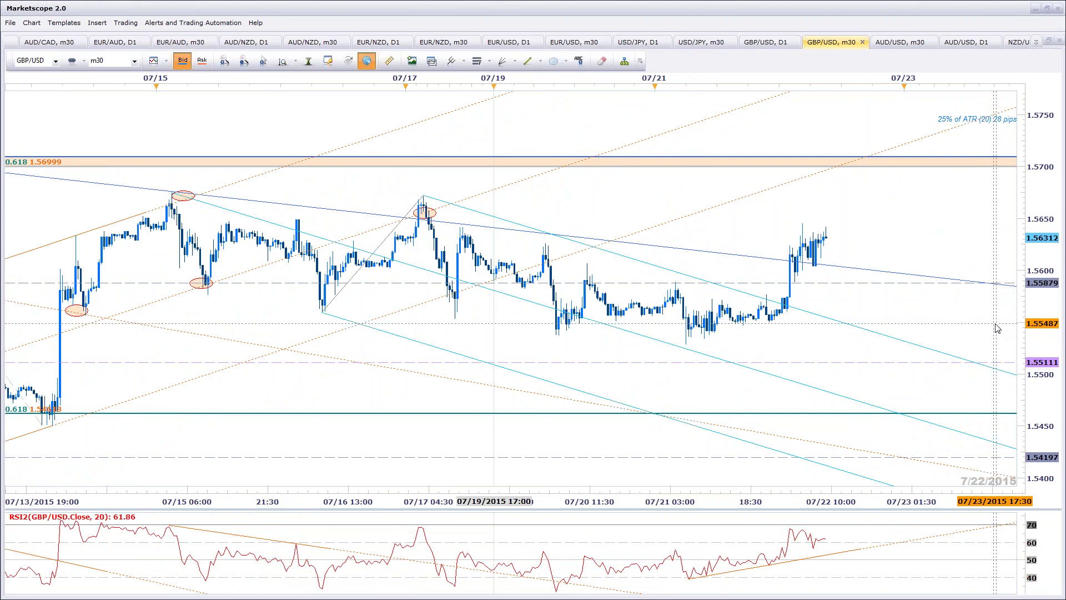
Step: Review the GBP/USD daily chart and the USDJPY Daily slide of the 7/21 radar on the Intraday Charts web page, returning to Marketscope
left_click(761, 44)
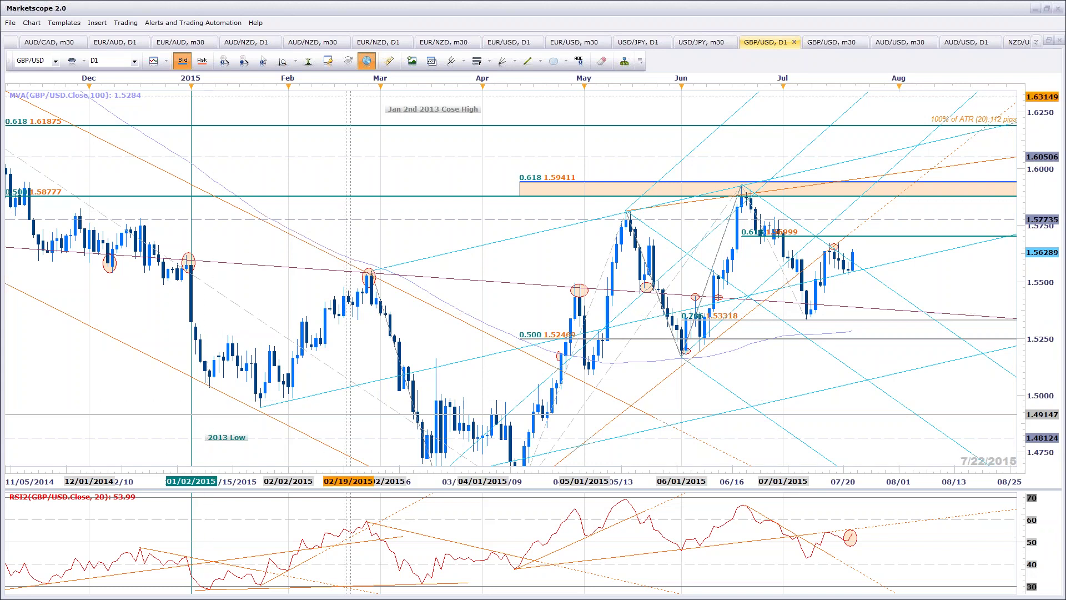
key("alt+Tab")
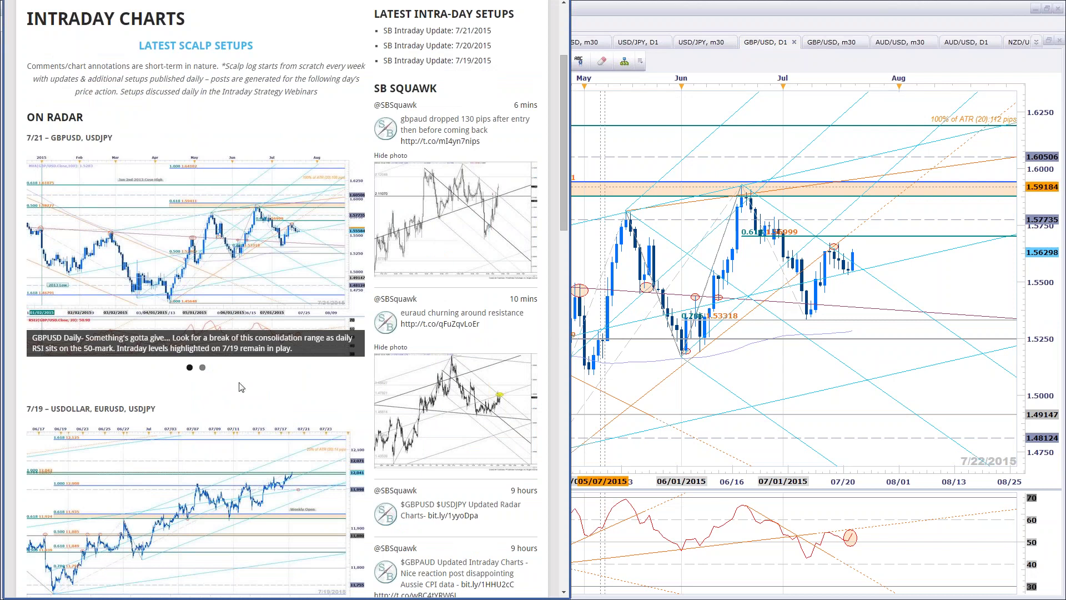
left_click(356, 254)
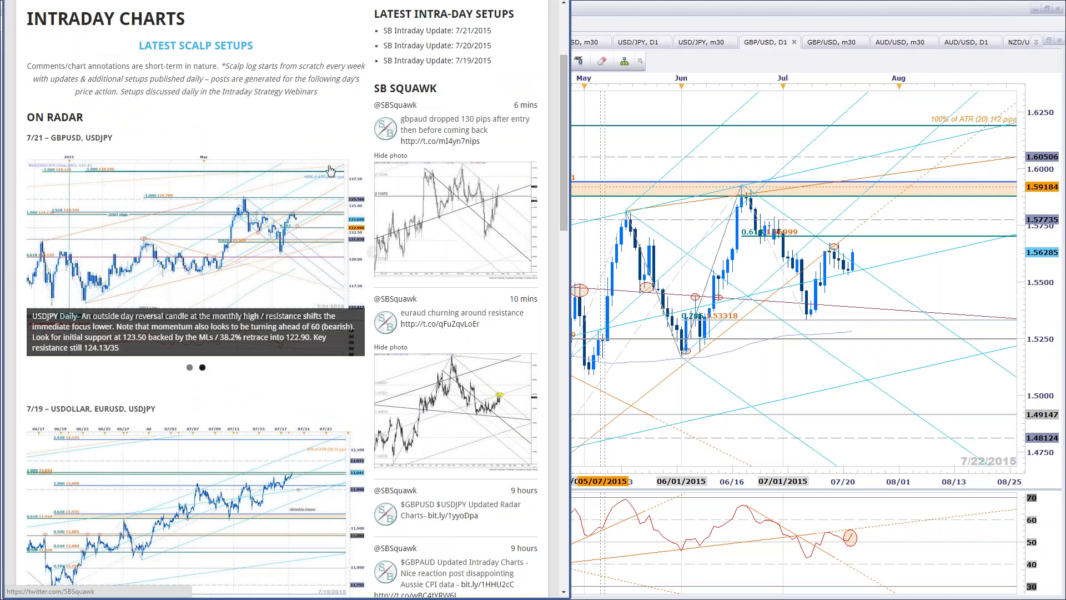
left_click(974, 253)
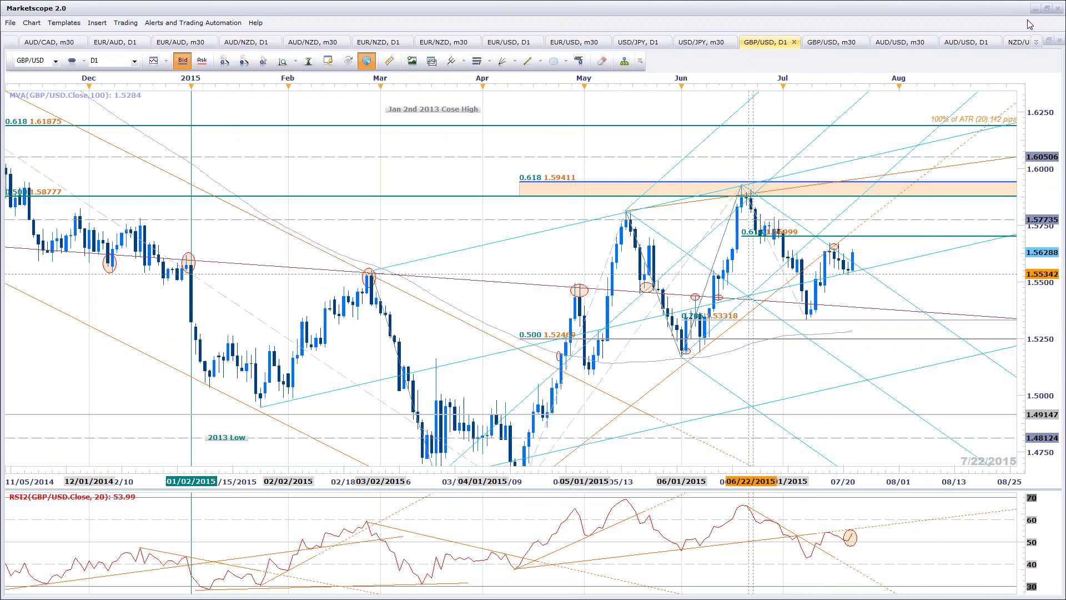
Step: Review the USDOLLAR daily chart, and bring up the recent USD/JPY m5 prices in the smaller Marketscope window
left_click(1036, 42)
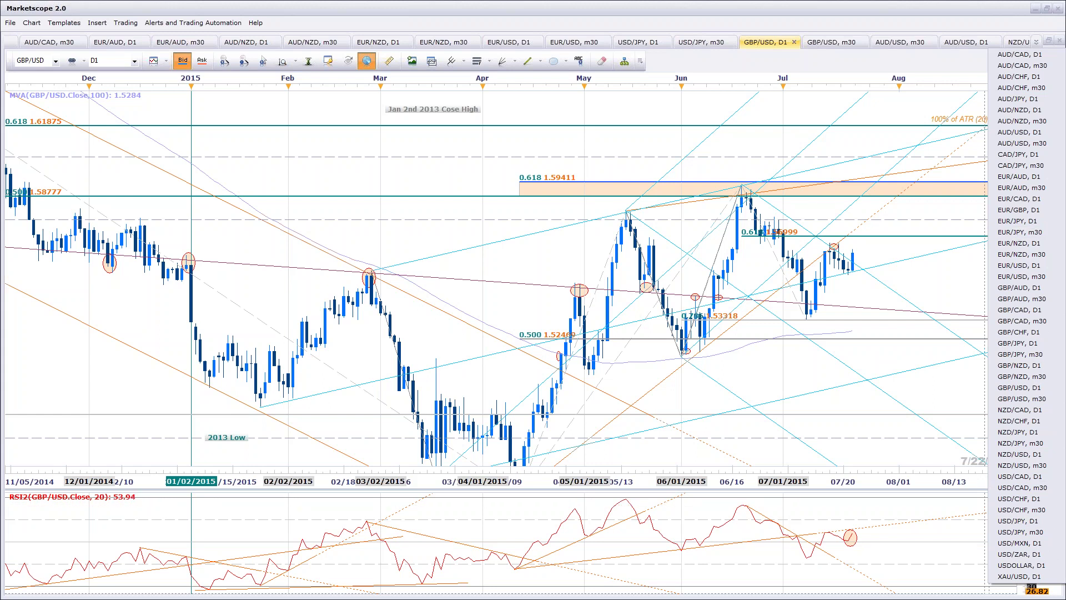
left_click(1021, 565)
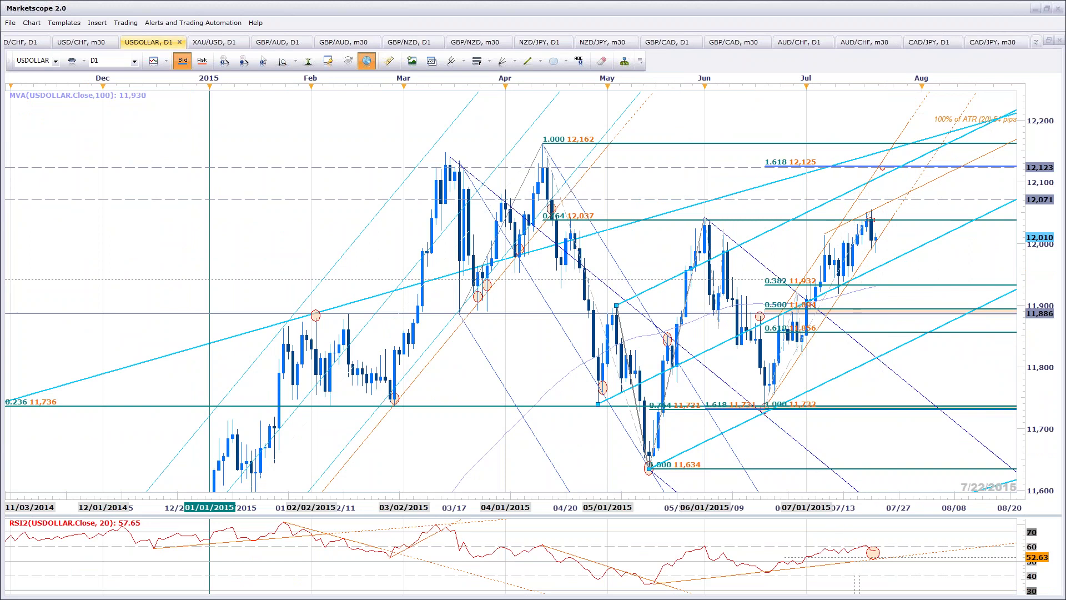
key("alt+Tab")
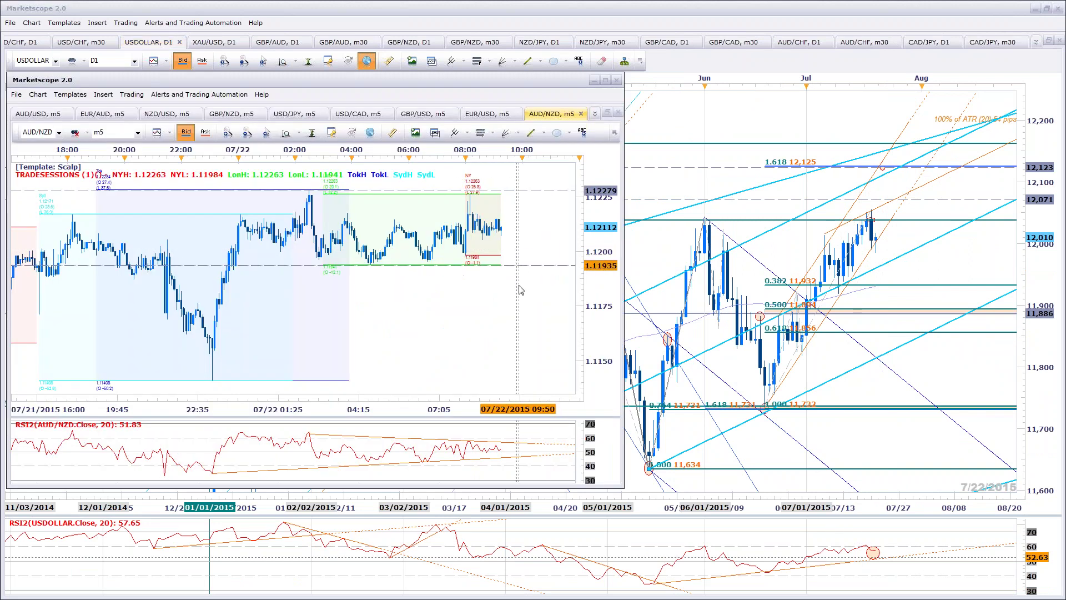
left_click(595, 113)
left_click(622, 280)
scroll(556, 371, "up", 3)
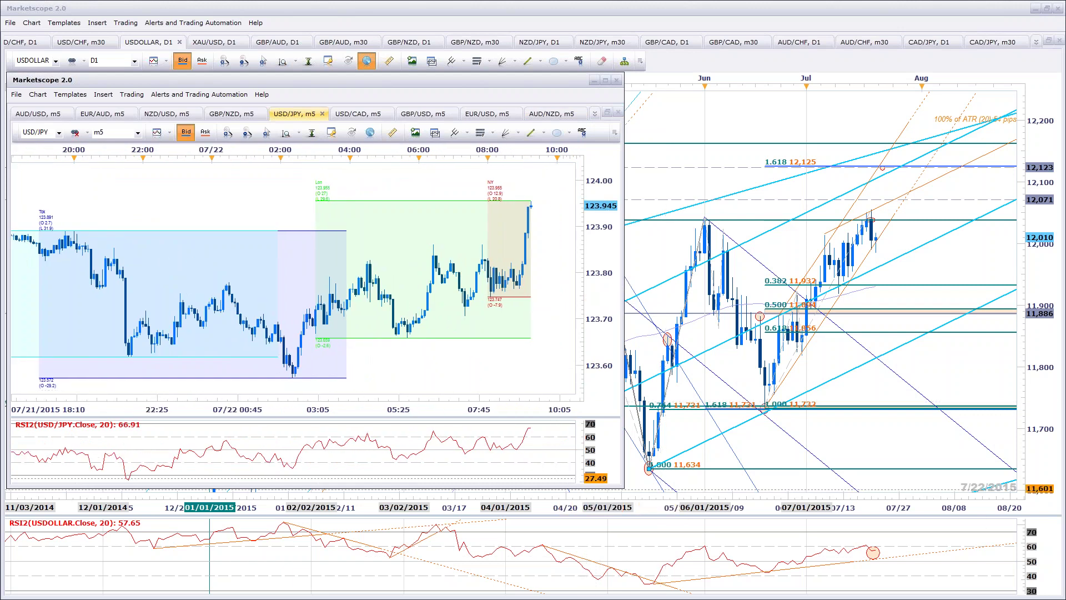
Step: Check USDOLLAR m30 in the other Marketscope window, and open the USD/JPY m30 chart in the main window with mid-July prices enlarged
key("alt+Tab")
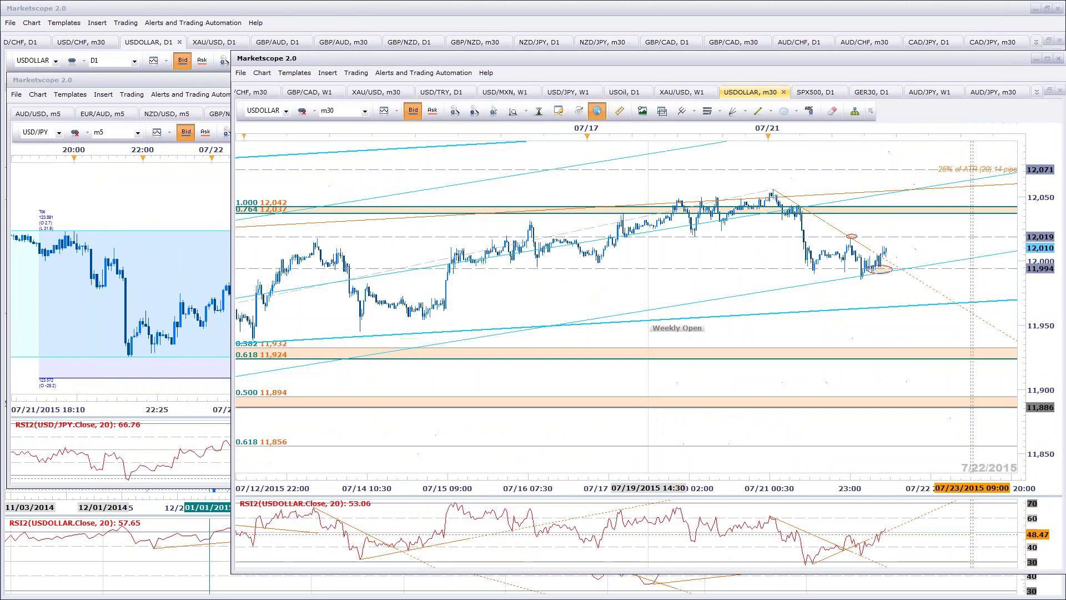
key("alt+Tab")
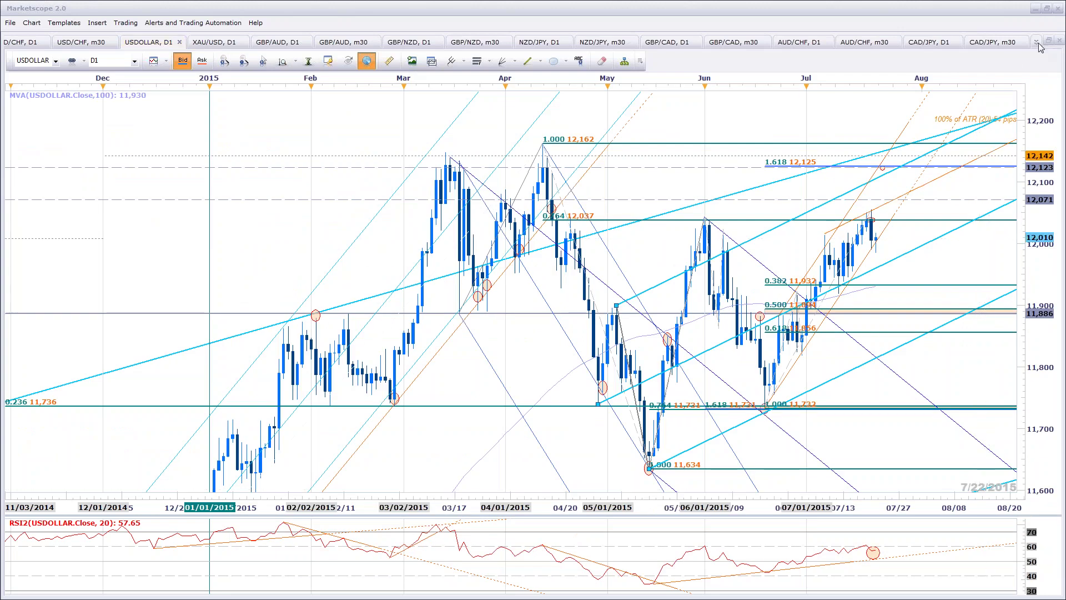
left_click(1036, 41)
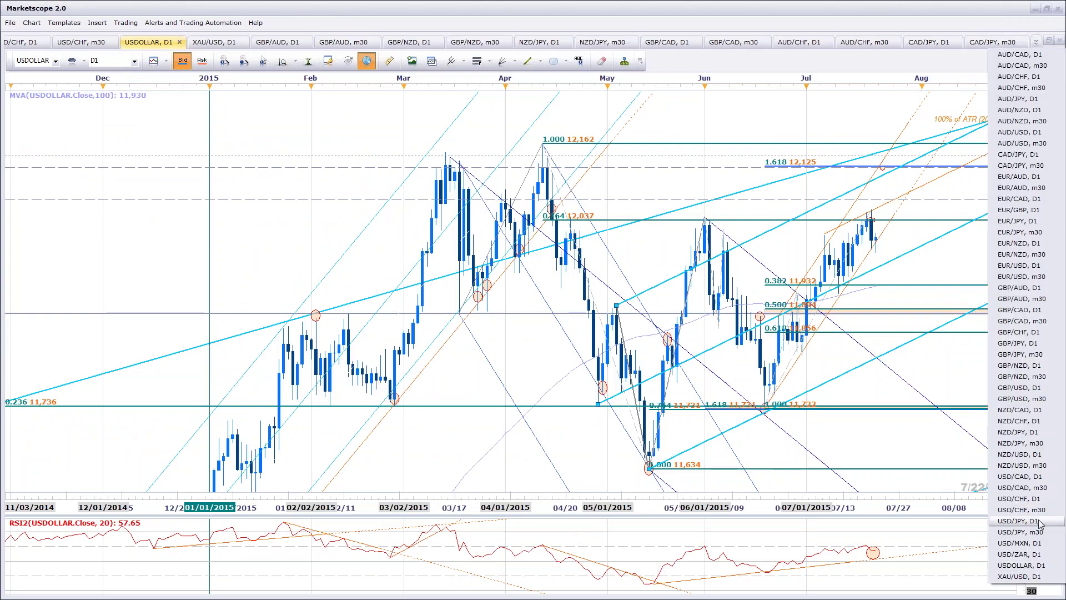
left_click(1047, 537)
scroll(907, 482, "up", 2)
scroll(911, 476, "up", 2)
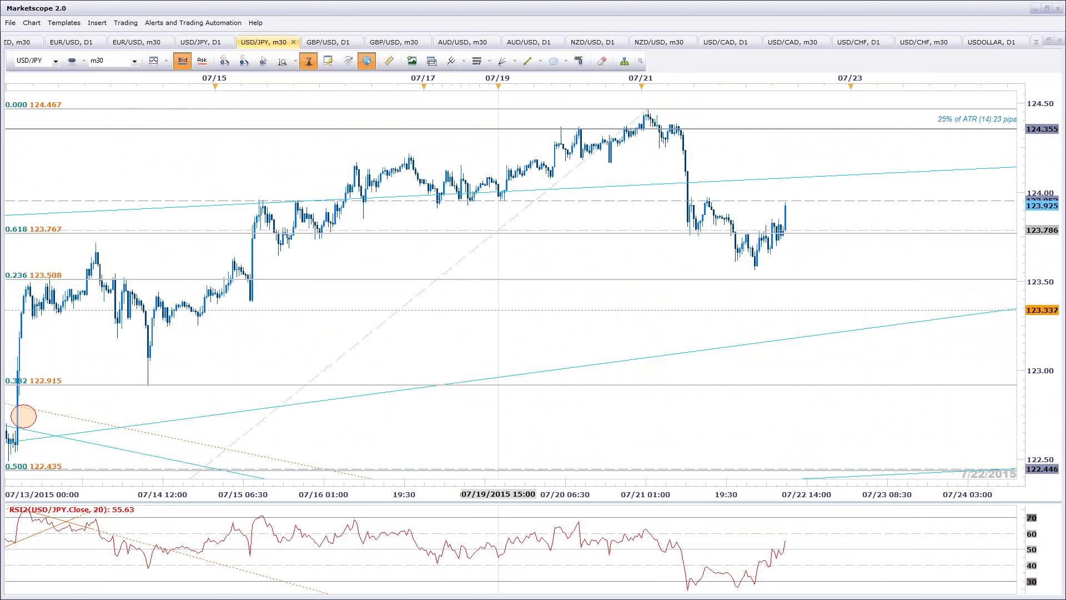
Step: Switch to the USD/JPY m5 chart in the smaller Marketscope window and examine the trading sessions back to early 7/21
key("alt+Tab")
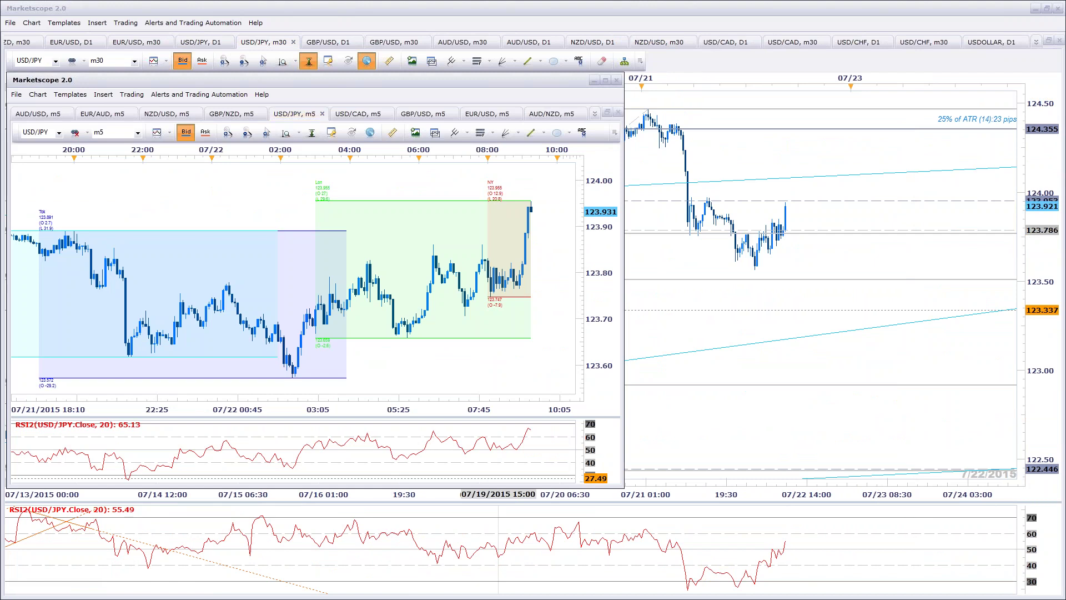
left_click(516, 356)
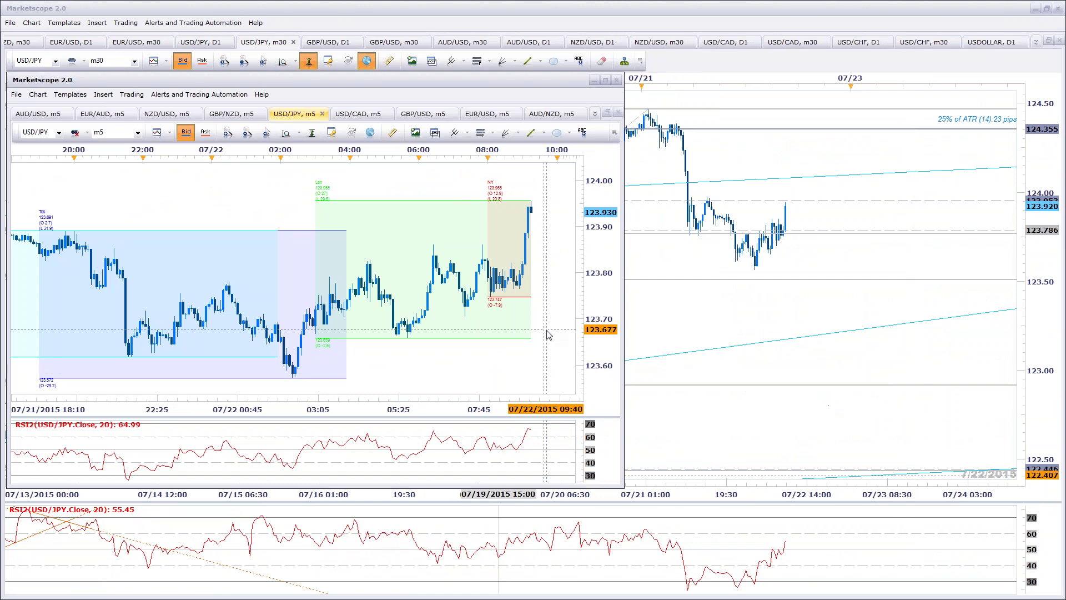
scroll(552, 334, "down", 3)
scroll(561, 368, "down", 2)
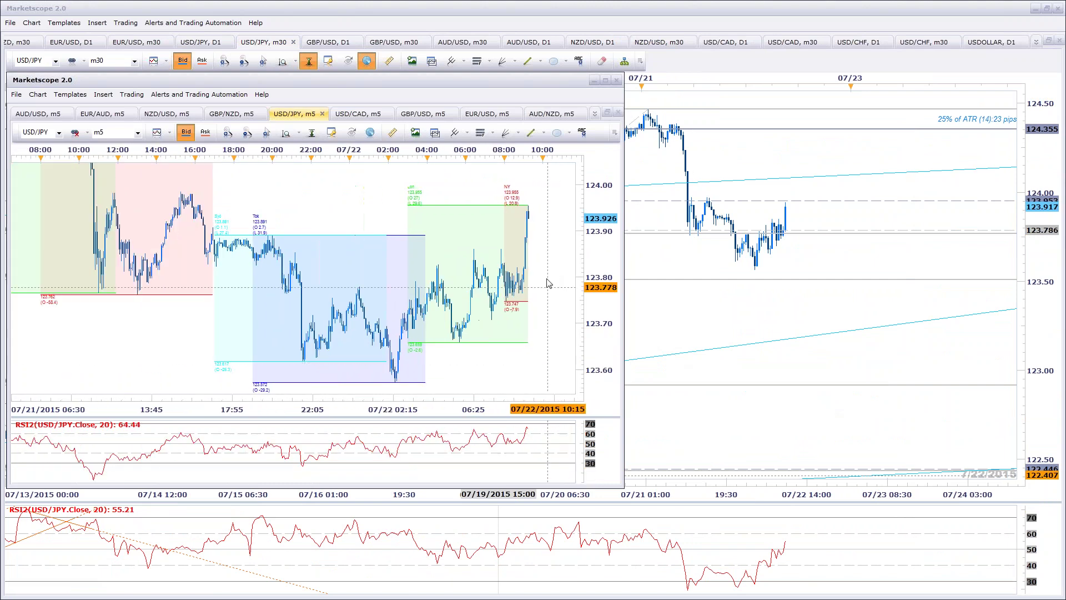
Step: Draw a rising trend line under the RSI lows of the USD/JPY m5 chart, starting from the 7/21 late-evening low
left_click_drag(580, 203, 580, 266)
scroll(514, 347, "down", 3)
scroll(536, 353, "up", 1)
left_click(531, 132)
left_click_drag(283, 468, 557, 440)
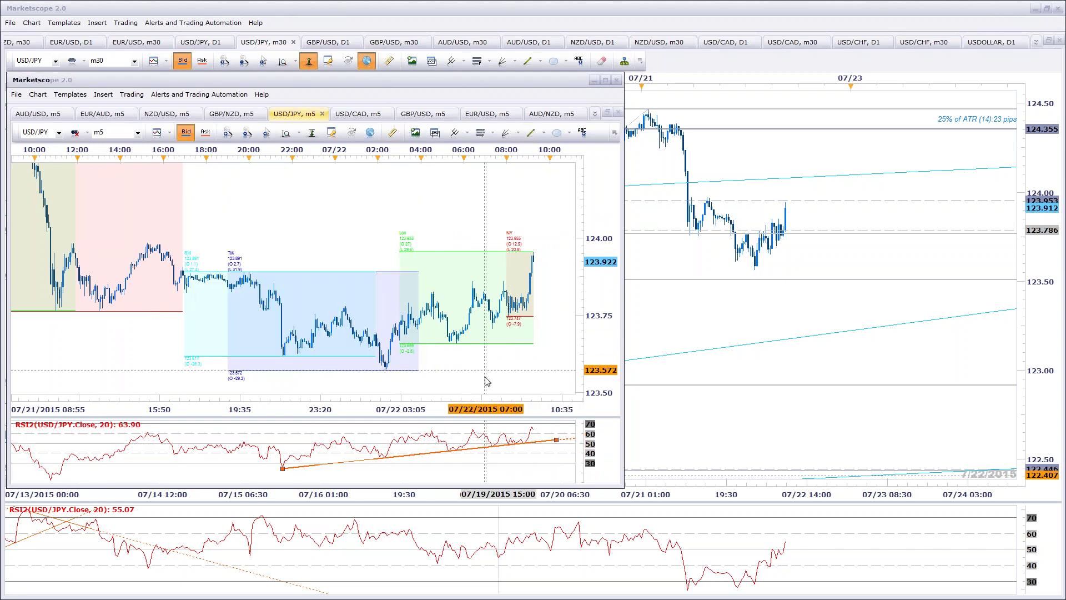
scroll(487, 376, "up", 3)
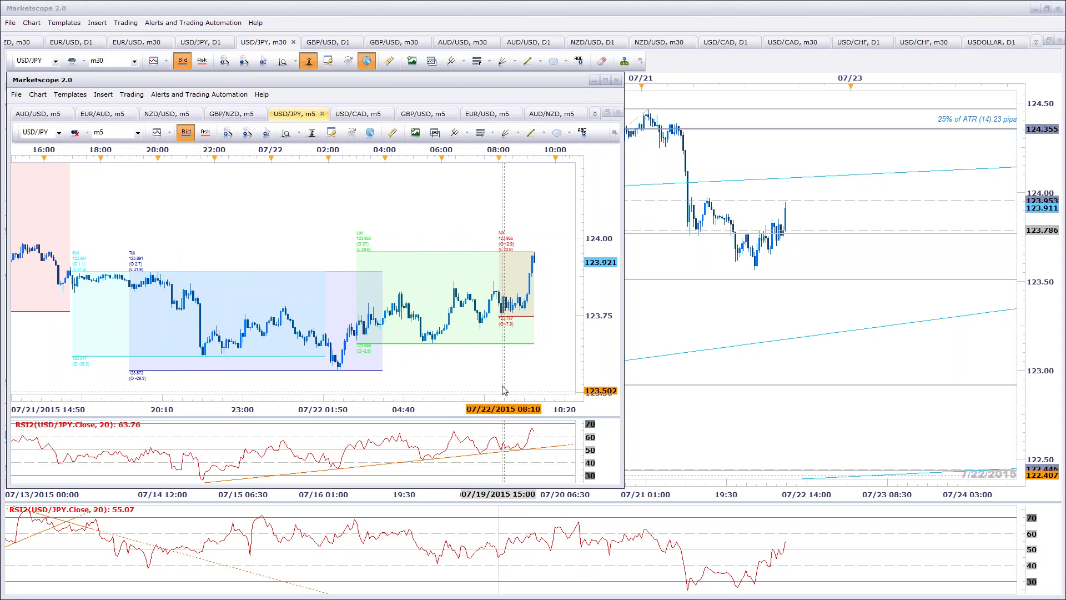
scroll(500, 383, "down", 1)
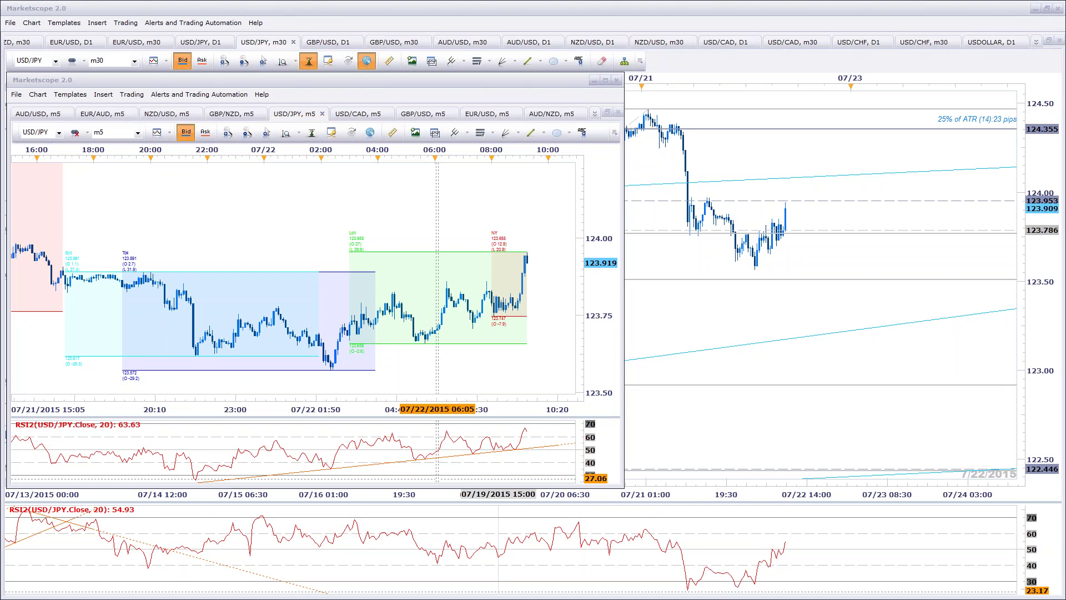
Step: Switch to the GBP/USD m5 chart in the smaller Marketscope window and bring the latest sessions into view with room ahead of price
left_click(423, 113)
left_click_drag(495, 281, 483, 280)
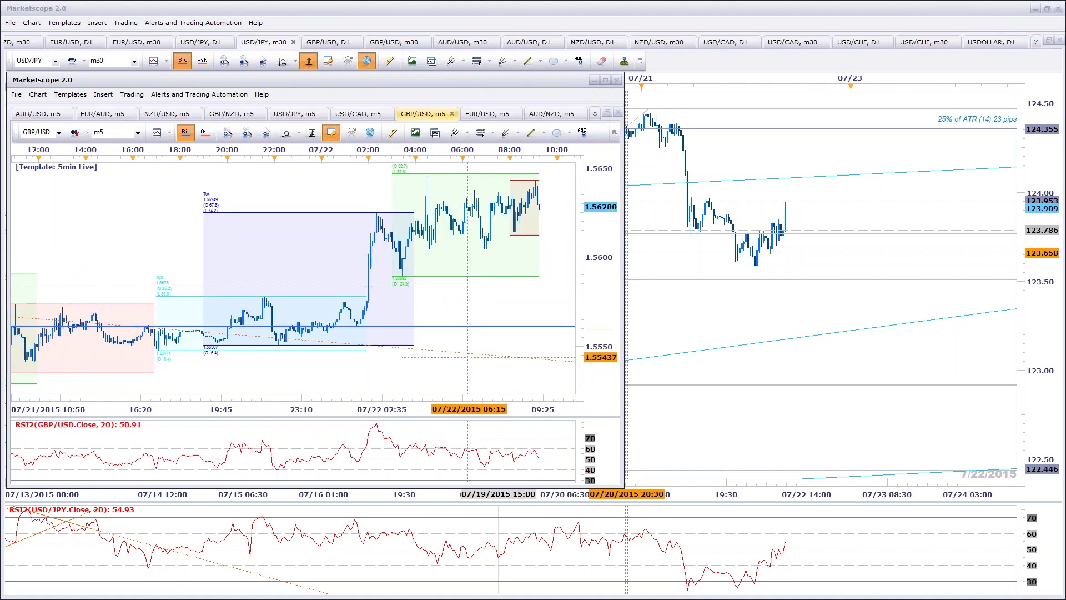
left_click_drag(520, 250, 500, 254)
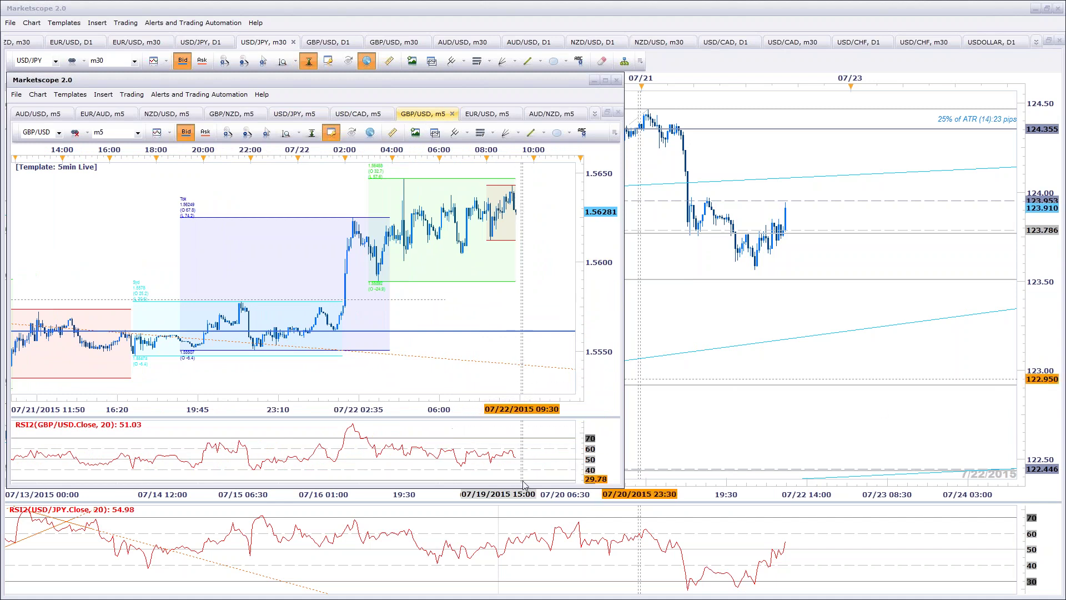
left_click_drag(512, 311, 441, 303)
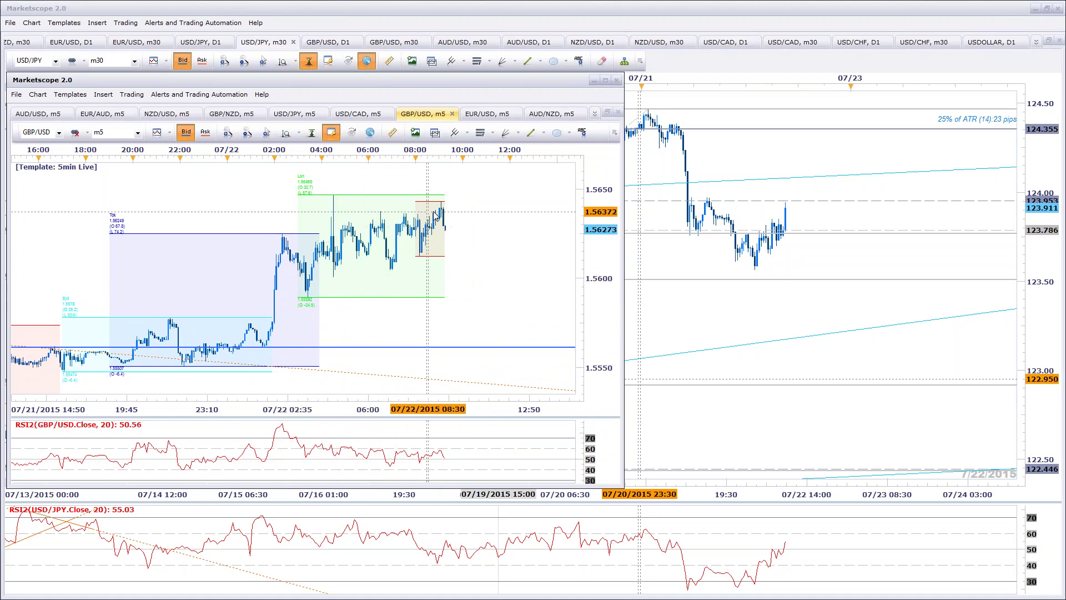
Step: Show the GBP/USD m5 chart as a line chart with the high and low lines hidden
left_click(157, 133)
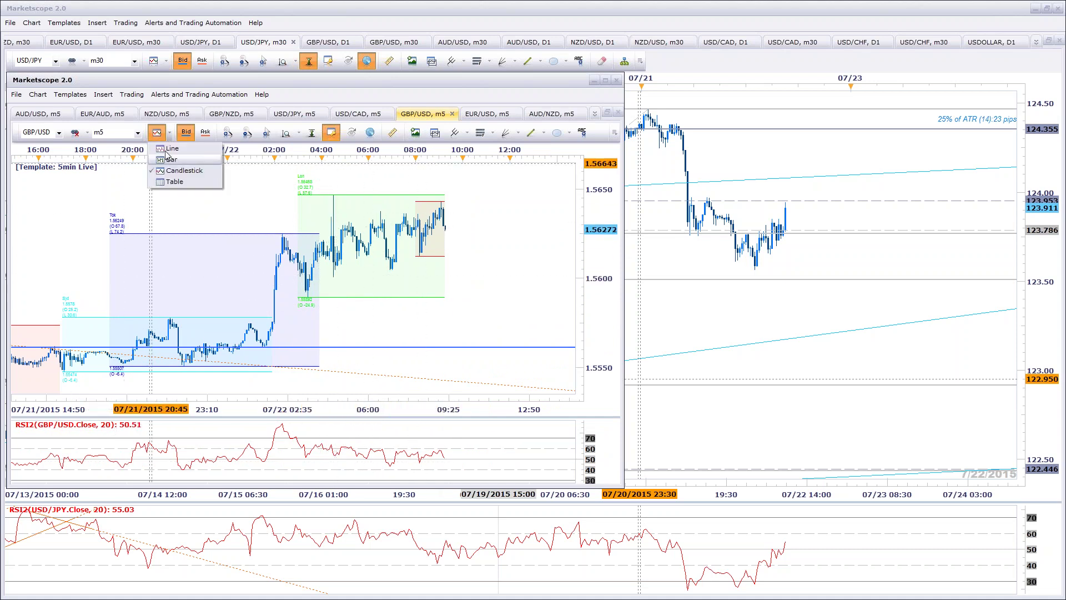
left_click(170, 149)
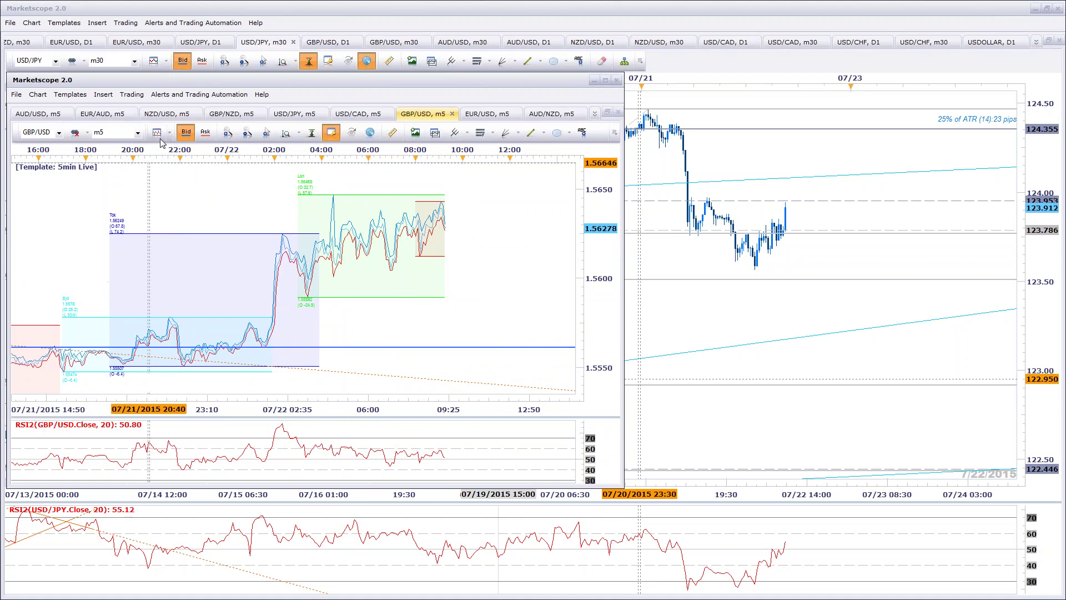
left_click(169, 134)
left_click(190, 194)
left_click(170, 135)
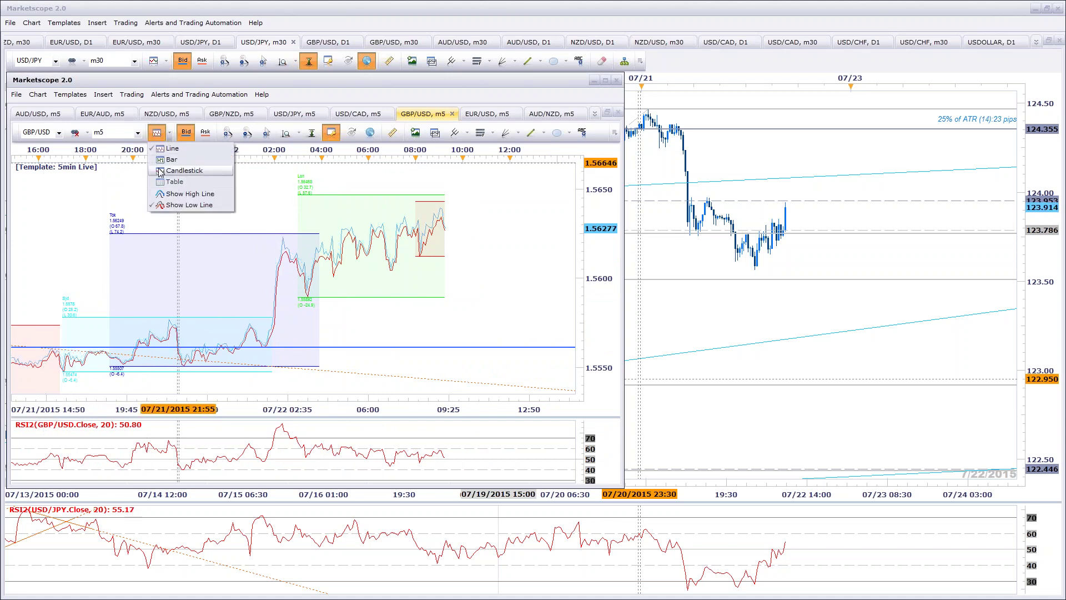
left_click(188, 205)
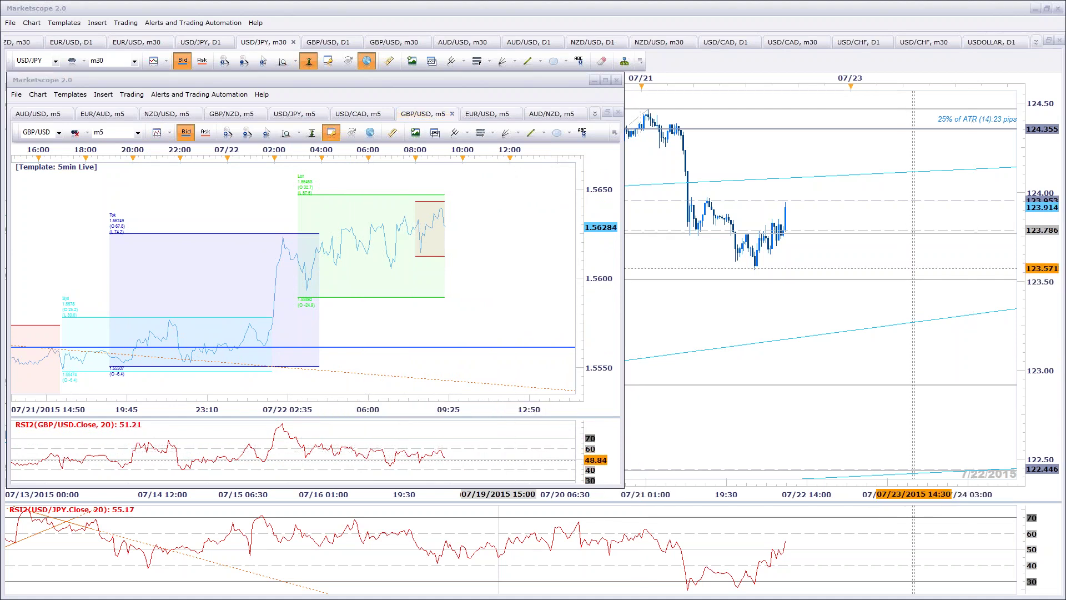
Step: Examine the GBP/USD m30 chart in the main Marketscope window back to mid-June, and check the GBP/USD daily chart
left_click(922, 278)
left_click(404, 46)
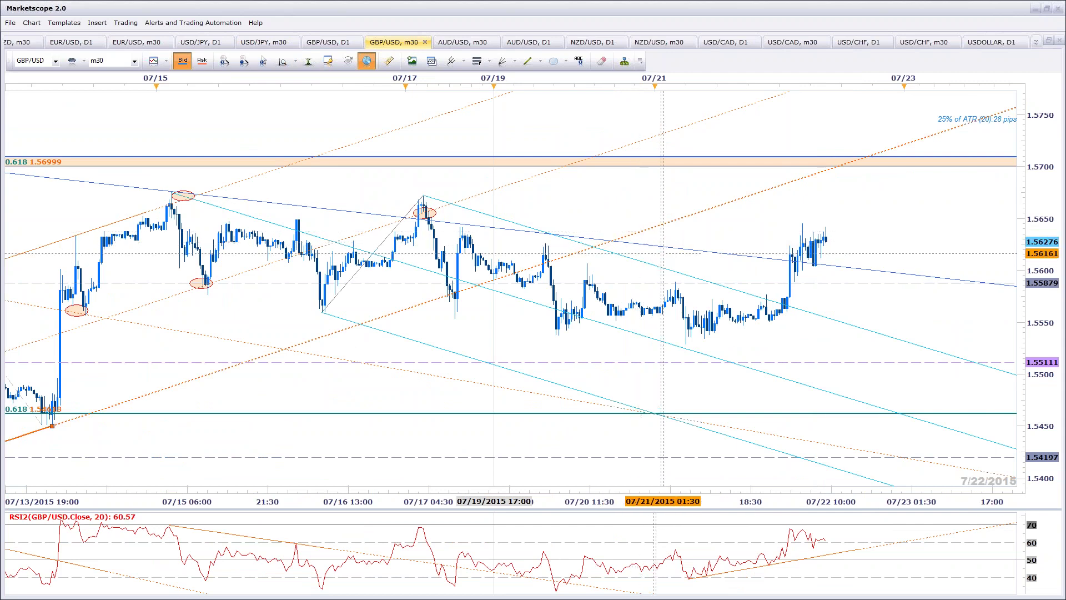
scroll(643, 236, "down", 1)
scroll(616, 256, "down", 5)
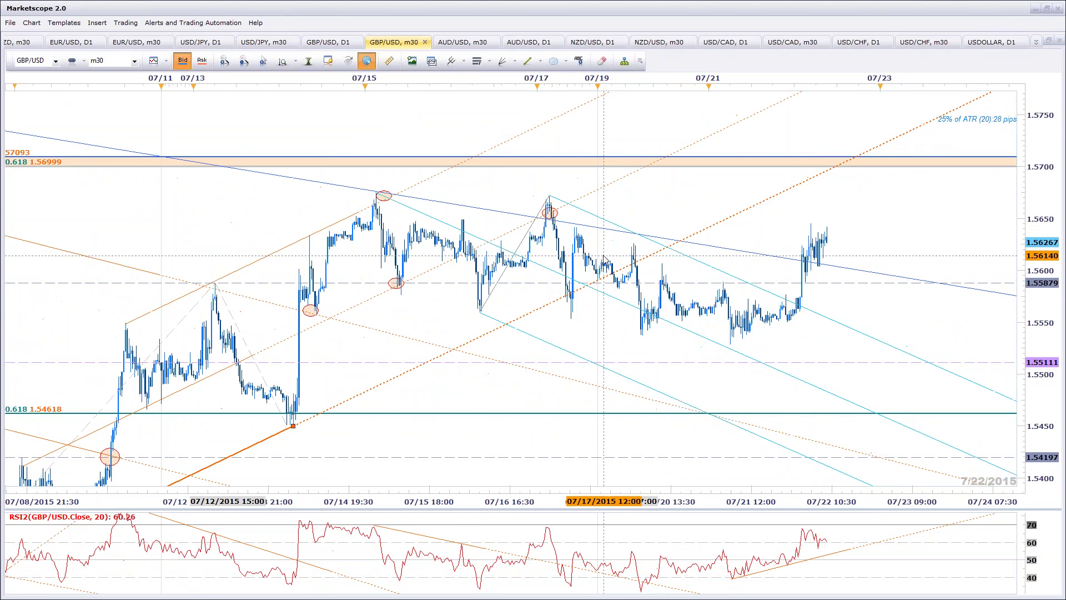
scroll(419, 72, "down", 1)
left_click(307, 68)
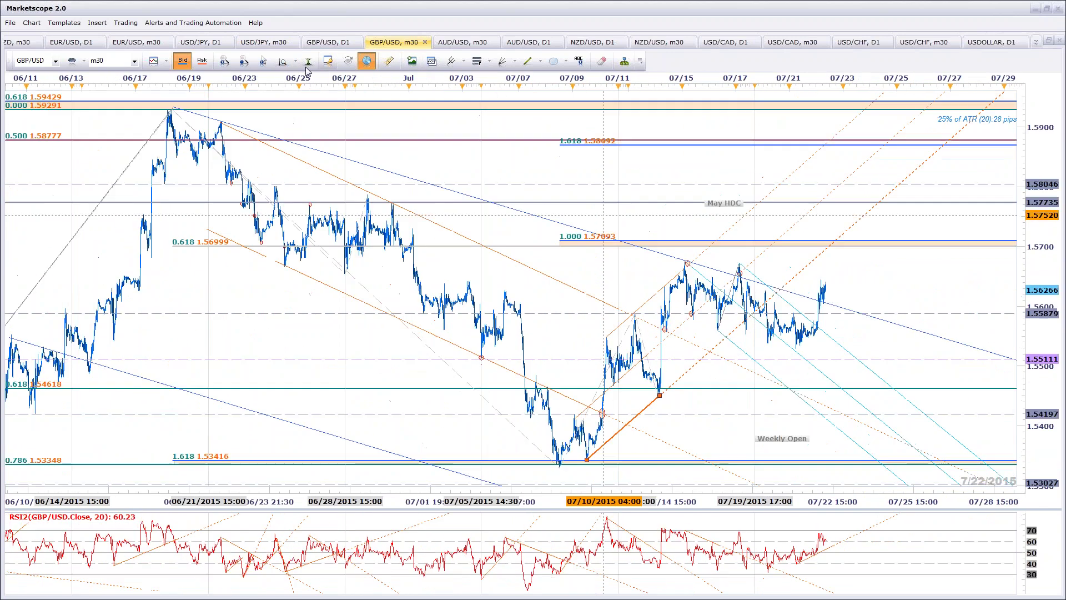
scroll(673, 376, "down", 2)
scroll(673, 376, "down", 4)
scroll(673, 376, "up", 6)
left_click(338, 43)
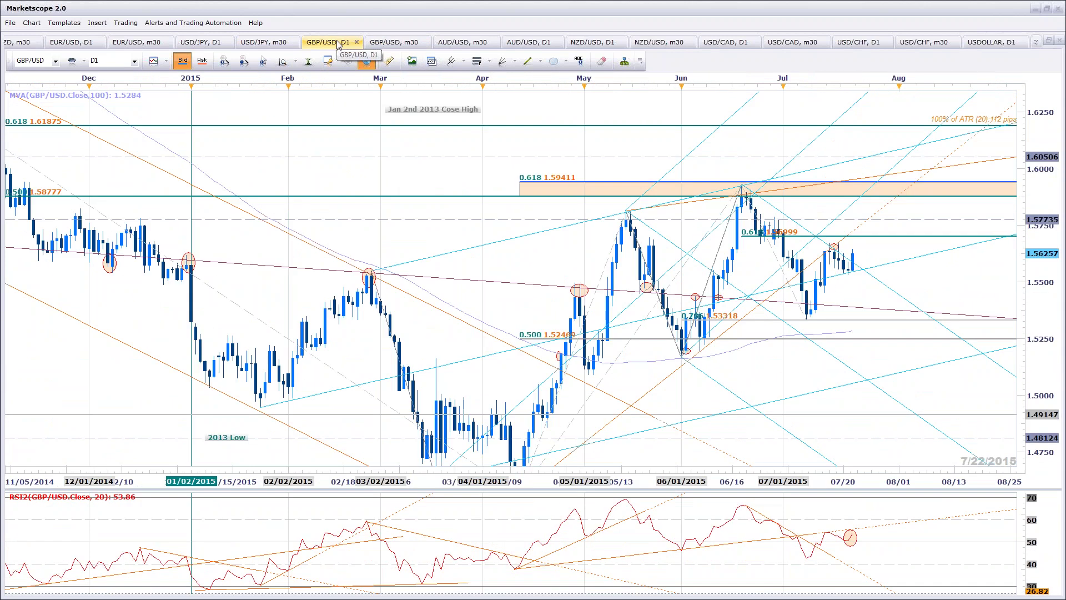
Step: Draw a High/Low Fibonacci retracement on the GBP/USD m30 chart from the 7/17 high to the 7/21 low
left_click(379, 43)
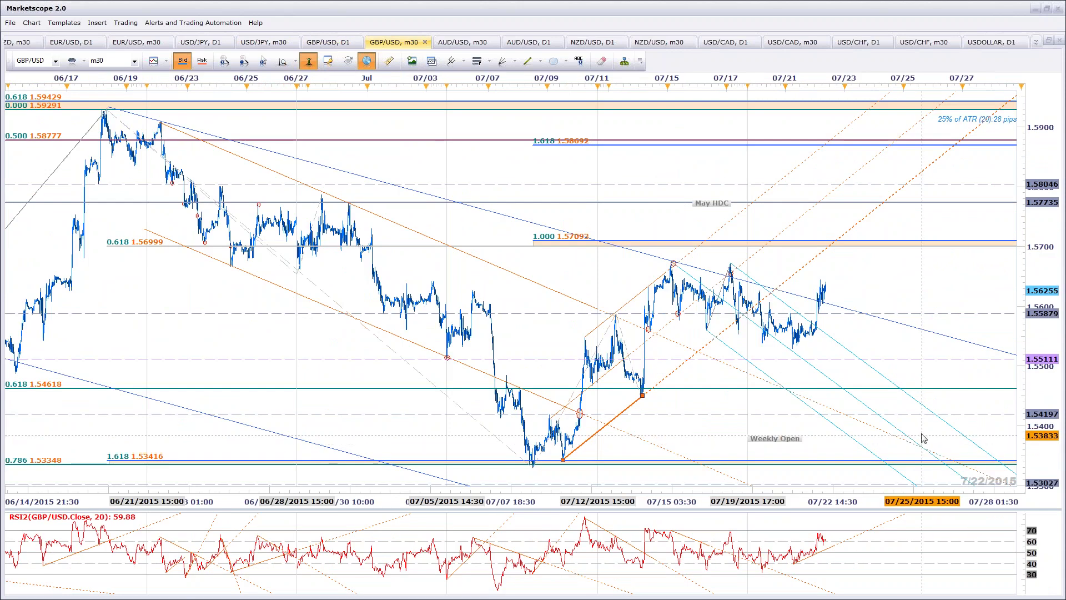
scroll(925, 436, "up", 1)
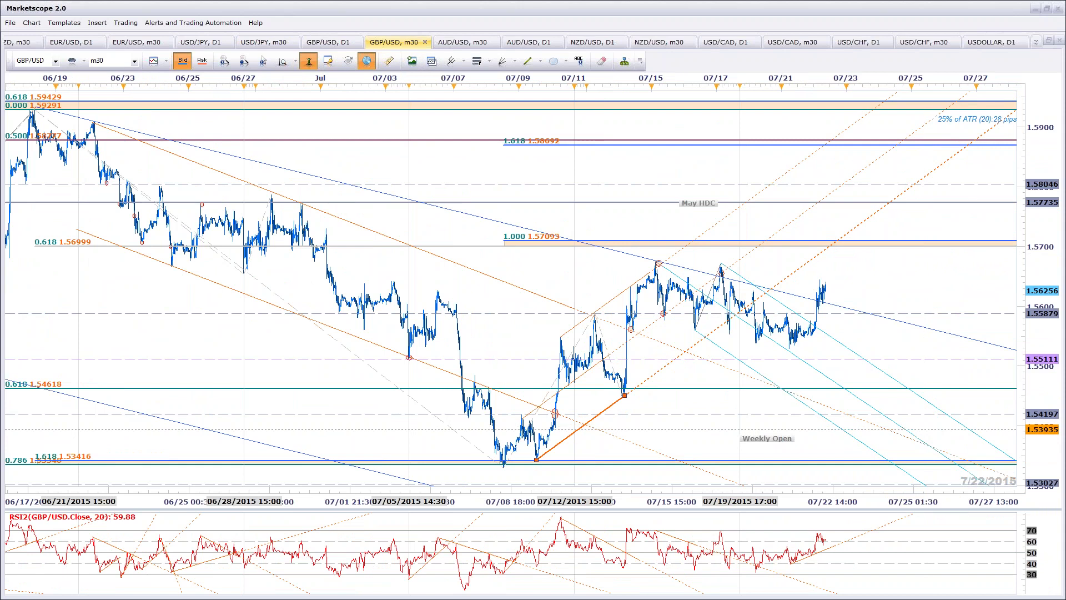
scroll(893, 336, "up", 5)
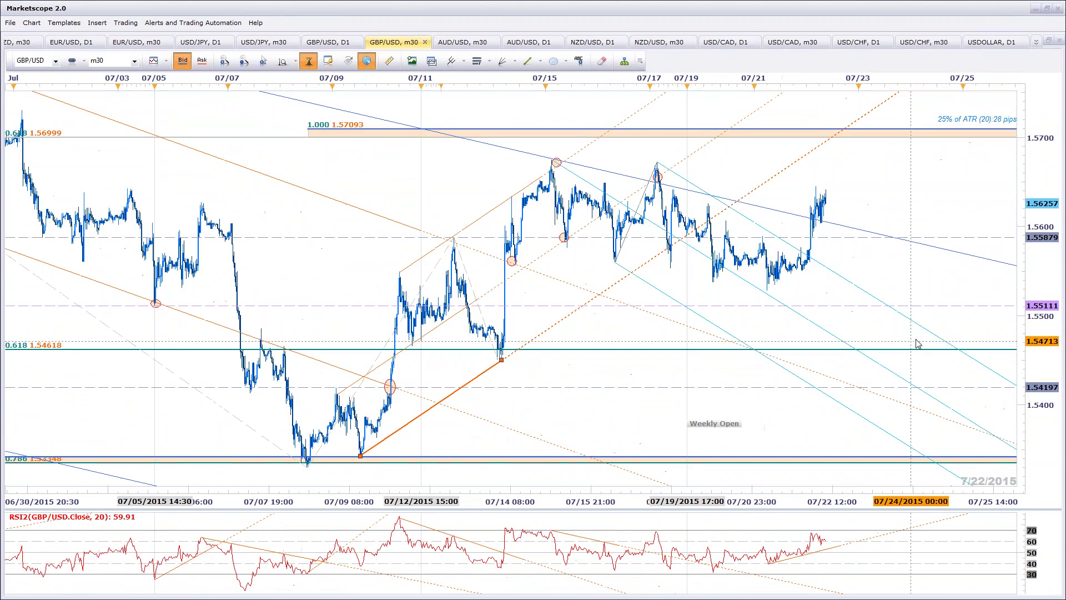
scroll(919, 341, "up", 2)
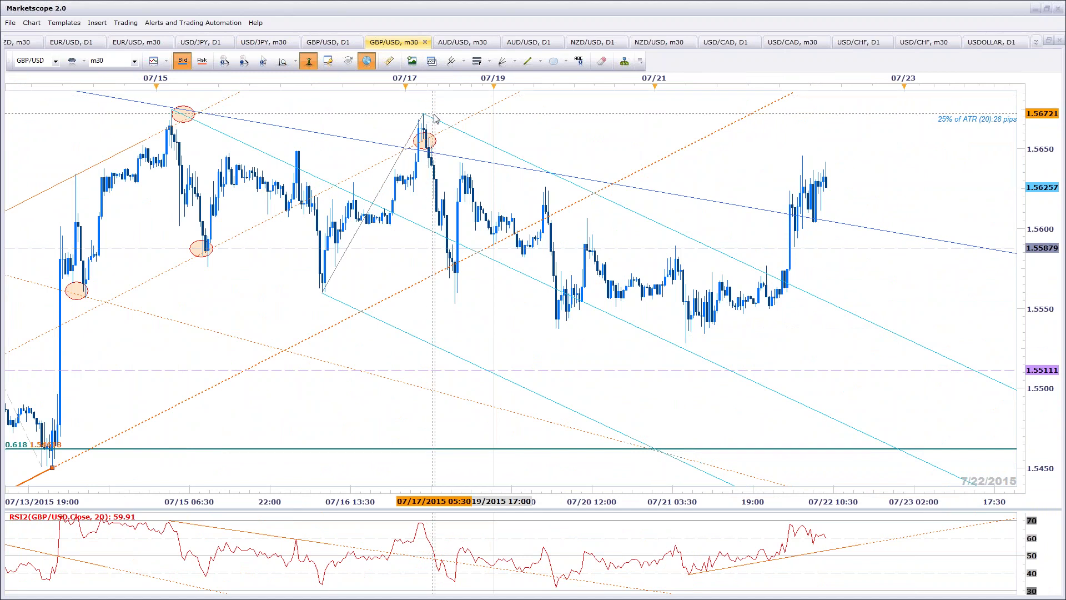
left_click(477, 61)
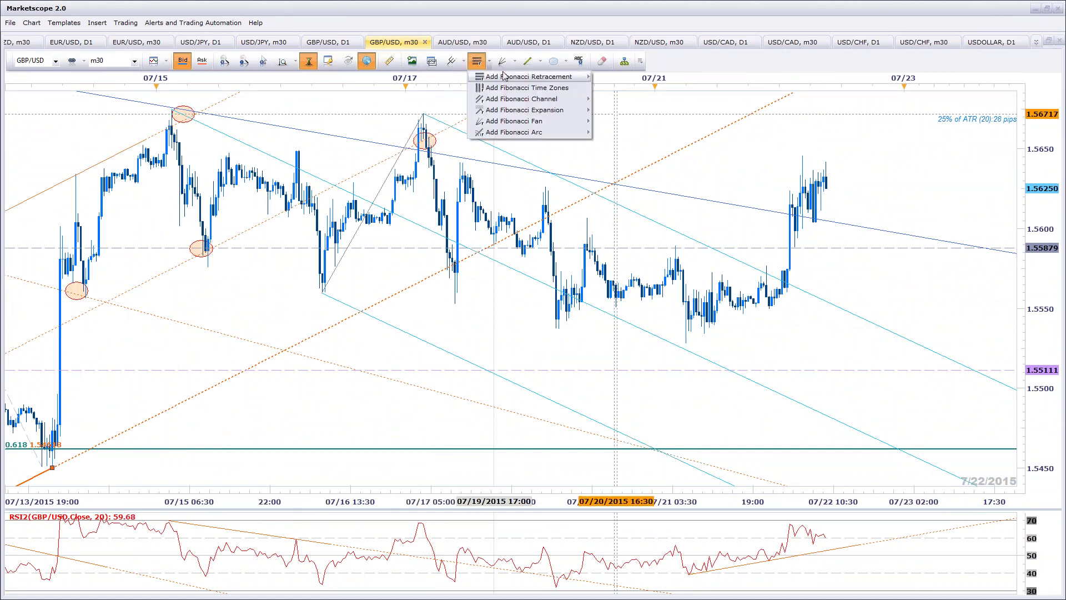
mouse_move(506, 78)
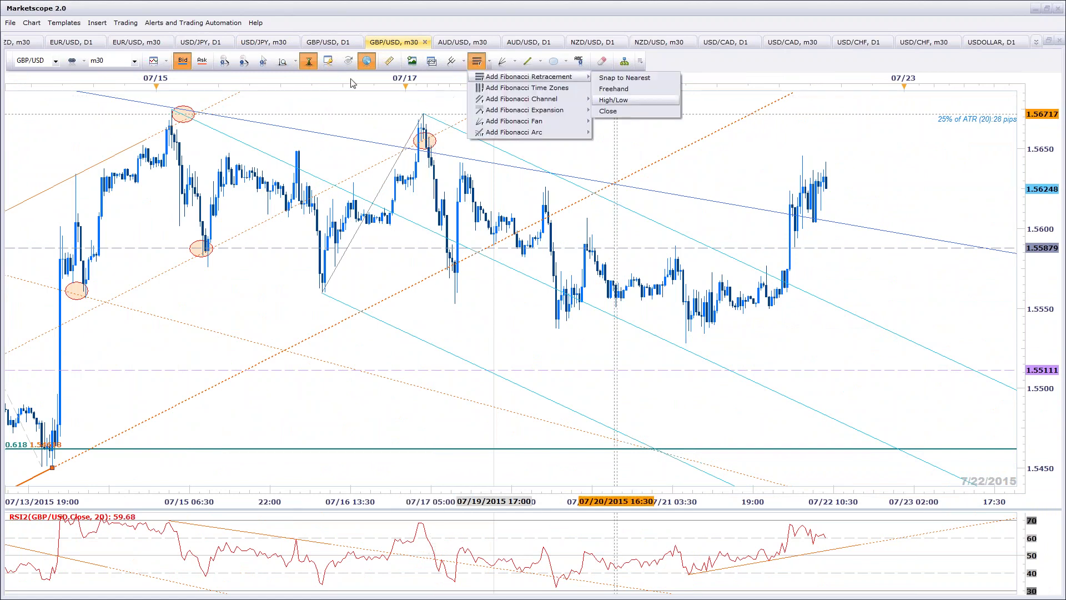
left_click(607, 101)
mouse_move(423, 114)
left_mouse_down()
mouse_move(455, 205)
mouse_move(550, 350)
mouse_move(683, 350)
mouse_move(689, 360)
left_mouse_up()
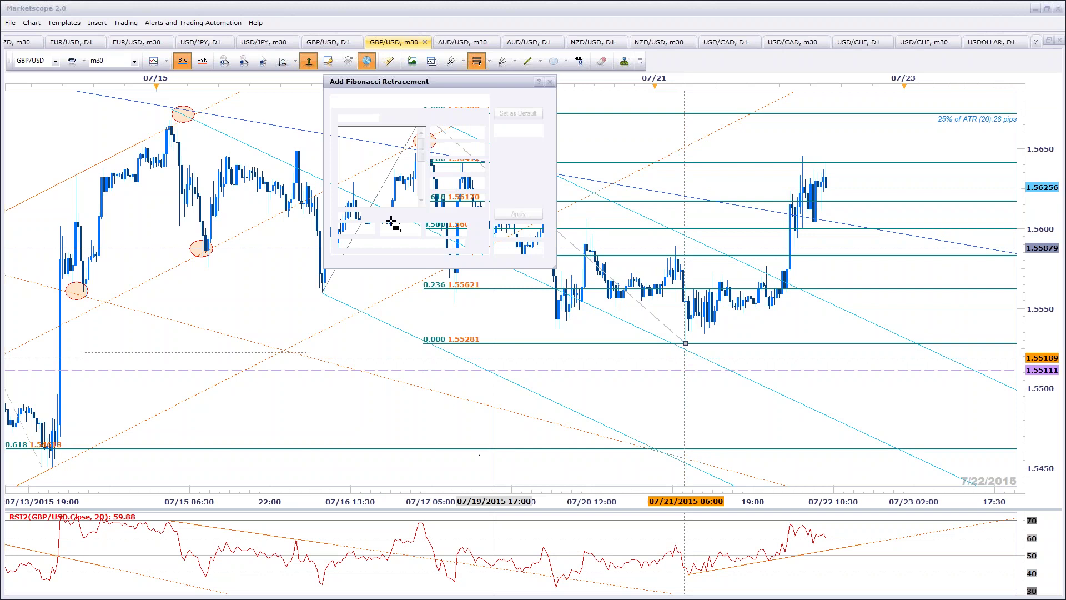
Step: Hide every level of the new Fibonacci retracement except 0.786 and apply the settings
left_click(350, 169)
left_click(349, 181)
left_click(351, 202)
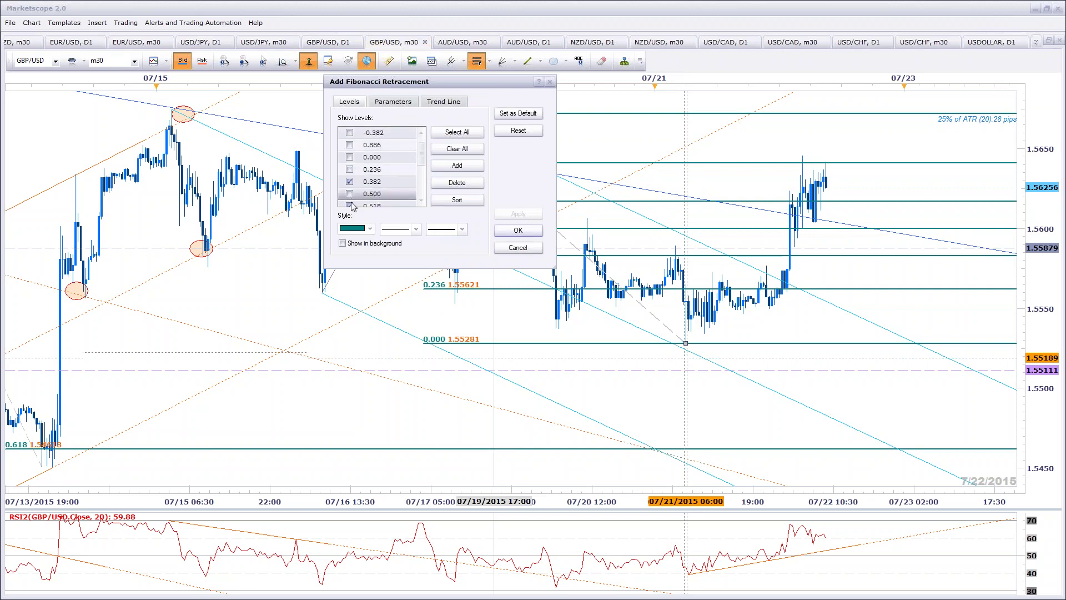
left_click(349, 182)
scroll(350, 193, "down", 3)
left_click(349, 170)
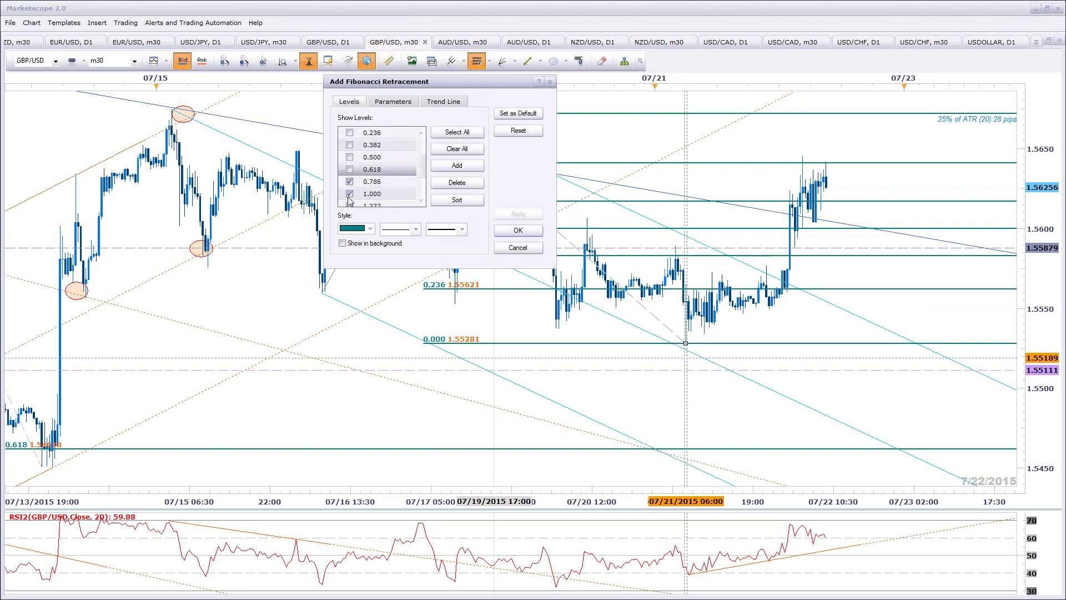
left_click(349, 193)
key("Return")
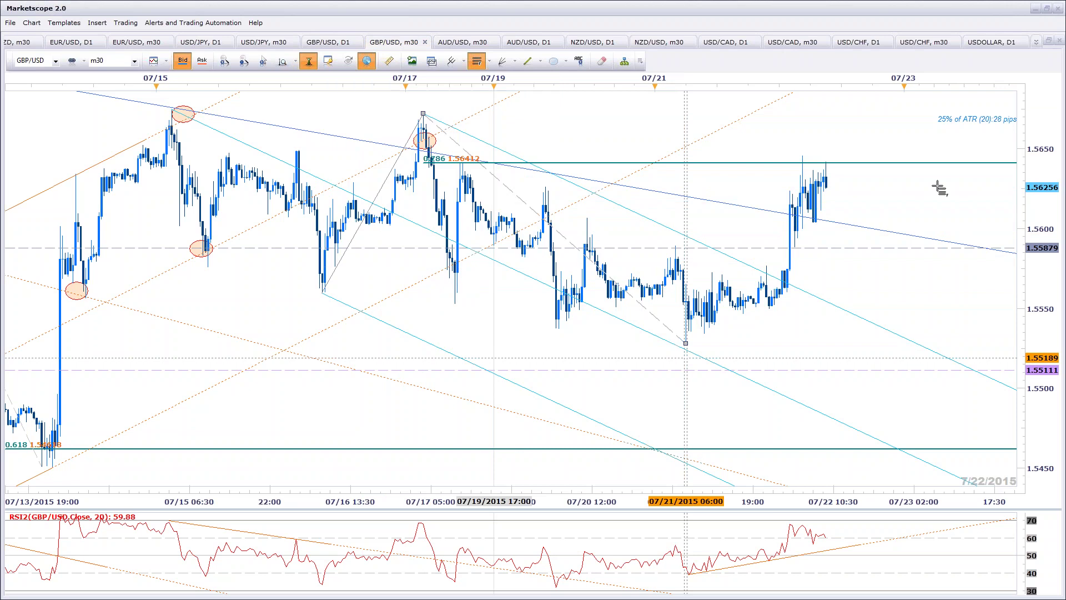
left_click(482, 171)
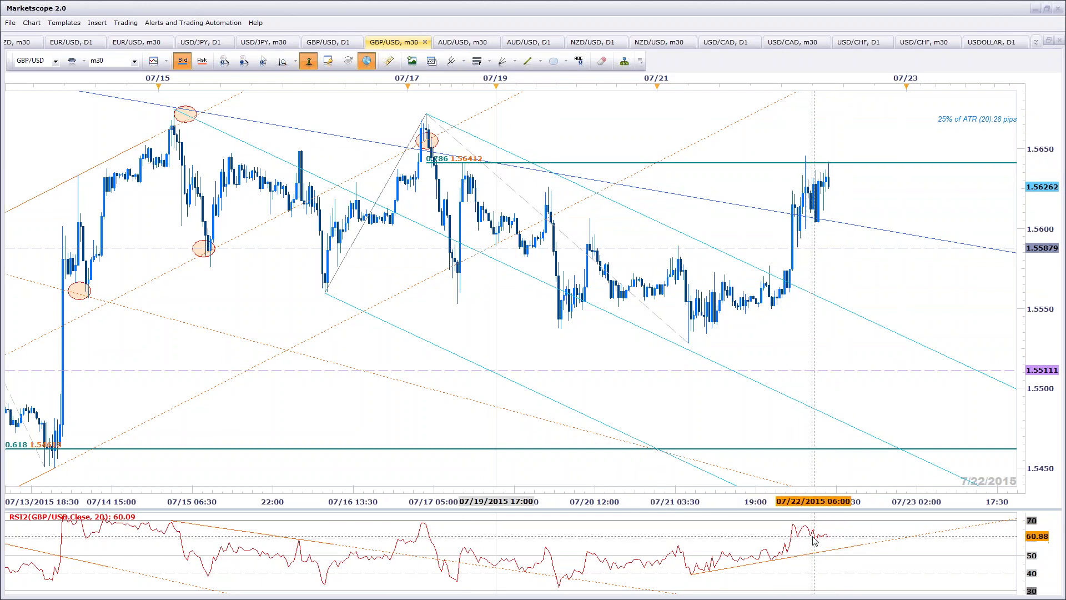
Step: Restore candlesticks on the GBP/USD m5 chart in the smaller window and draw a rising trend line under its latest RSI lows
key("alt+Tab")
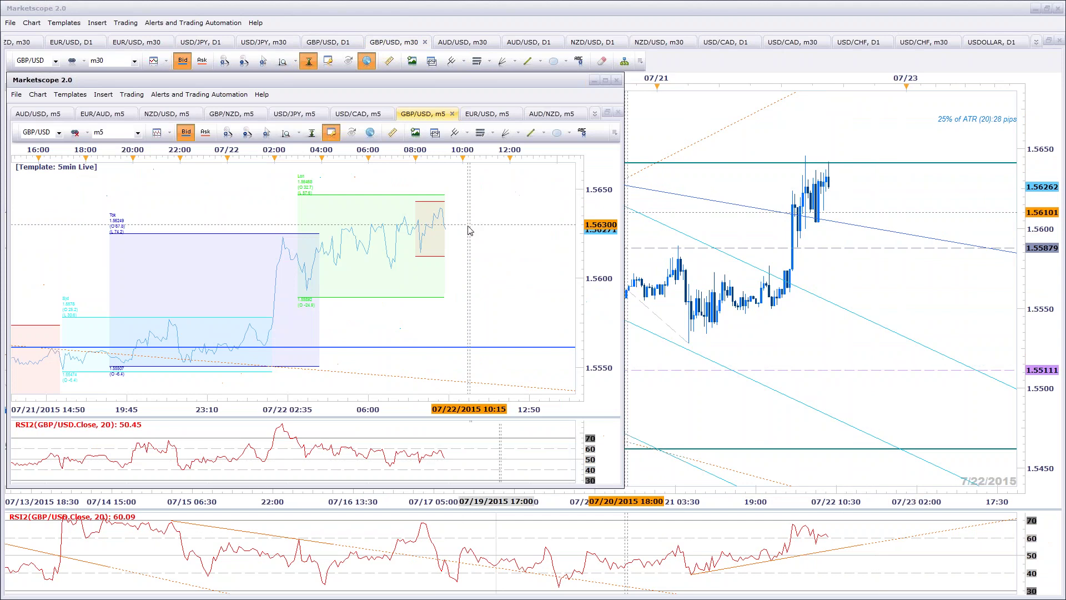
left_click(157, 133)
left_click(183, 171)
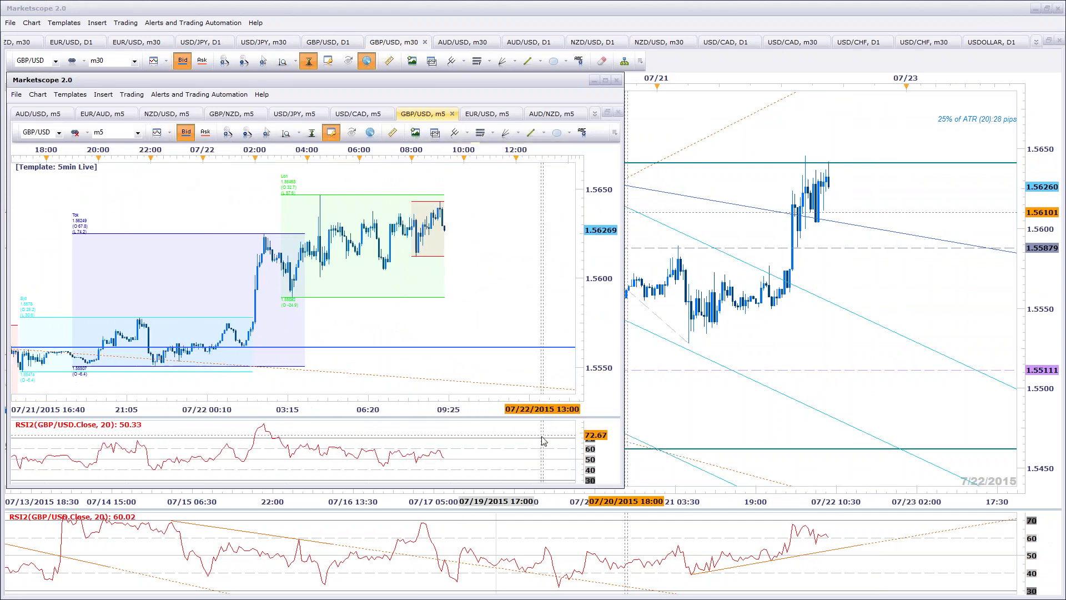
left_click(531, 132)
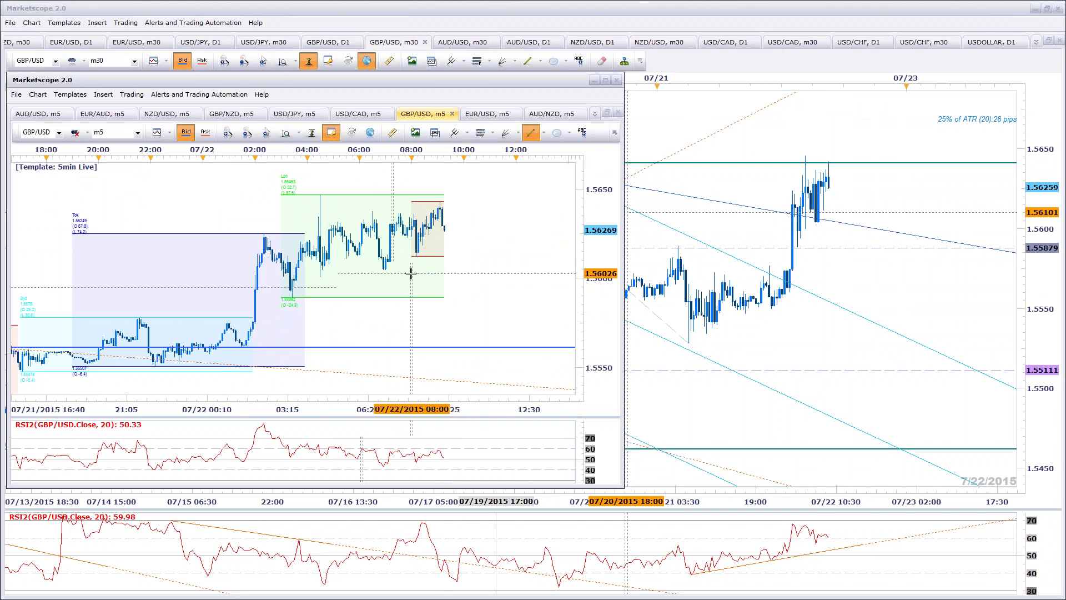
left_click_drag(383, 466, 485, 452)
key("Return")
scroll(489, 261, "up", 3)
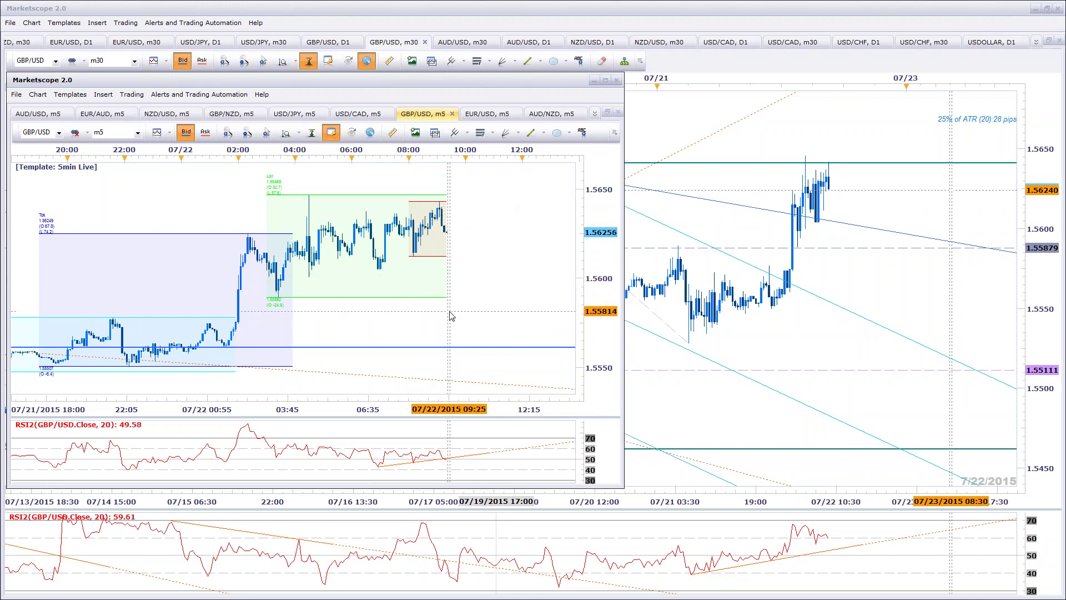
Step: Compare the GBP/USD m30 and daily charts in the main Marketscope window
left_click(888, 207)
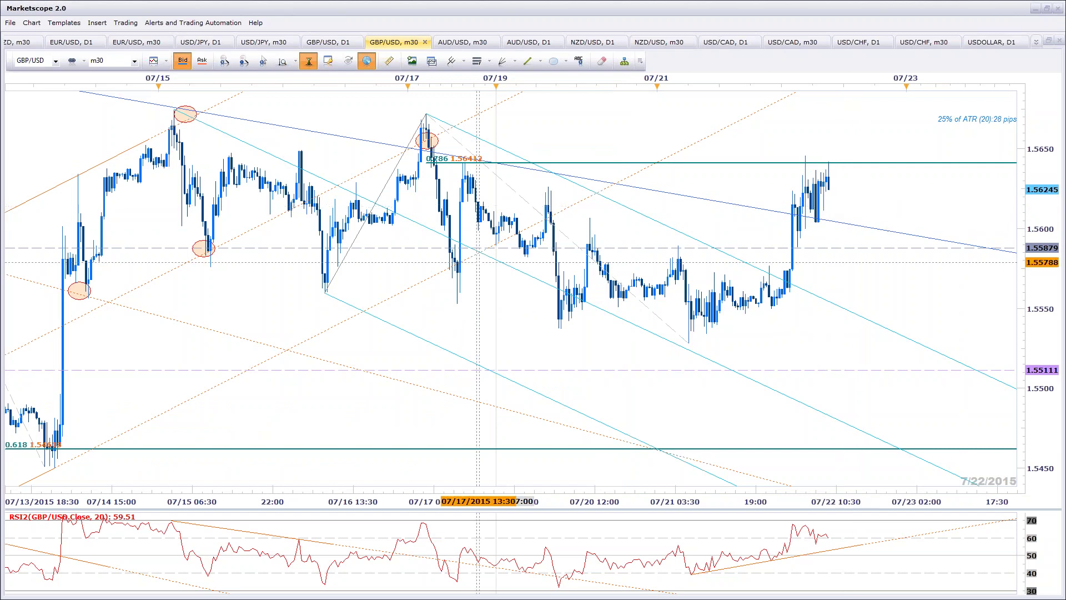
left_click(311, 44)
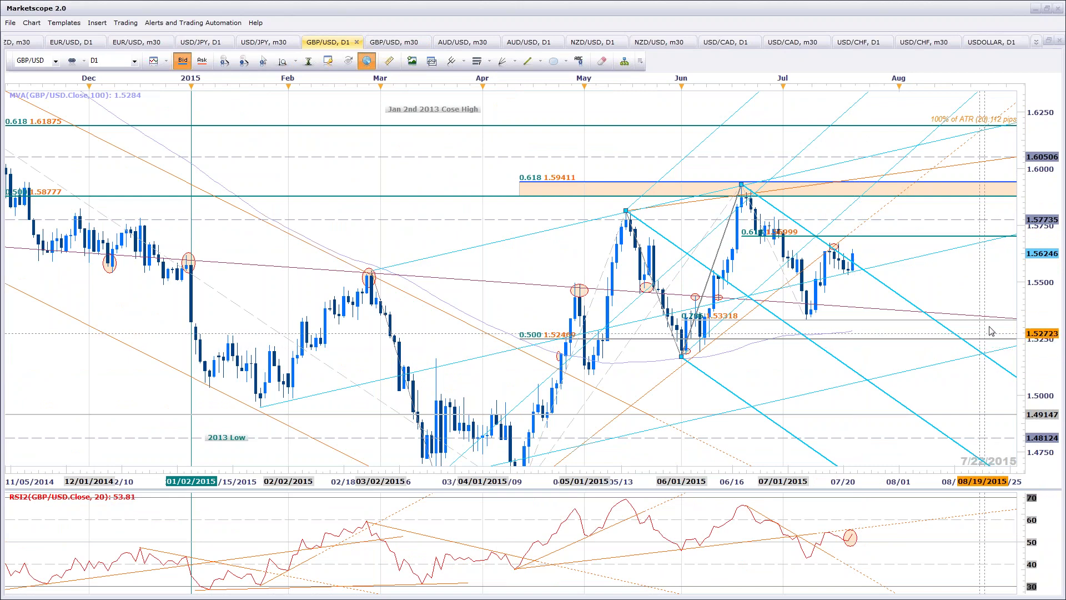
left_click(408, 48)
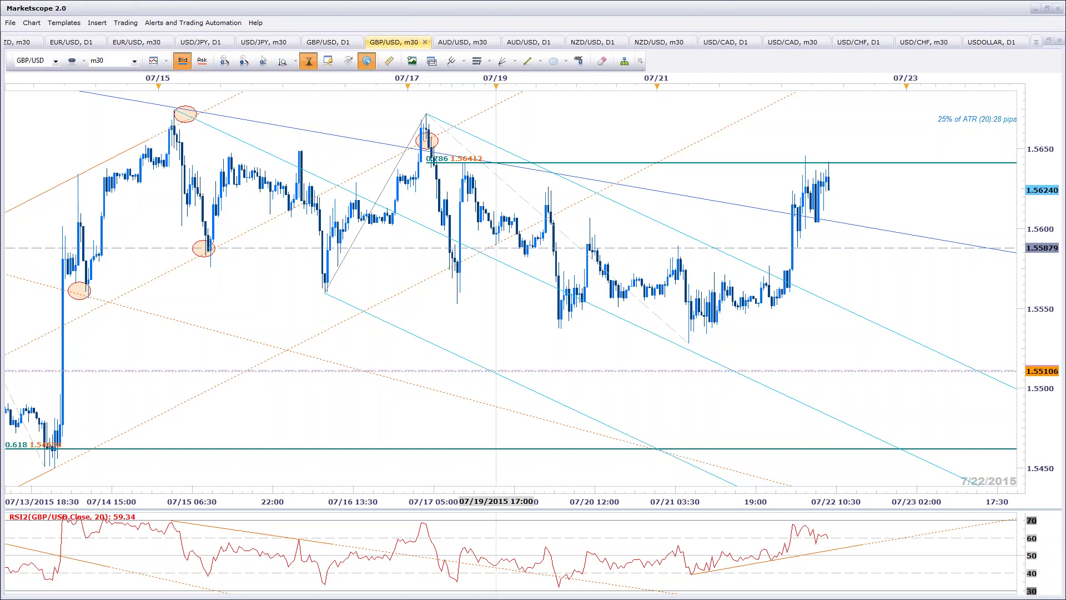
Step: Recheck GBP/USD m5 in the smaller Marketscope window, and open the GBP/AUD m30 chart in the main window
key("alt+Tab")
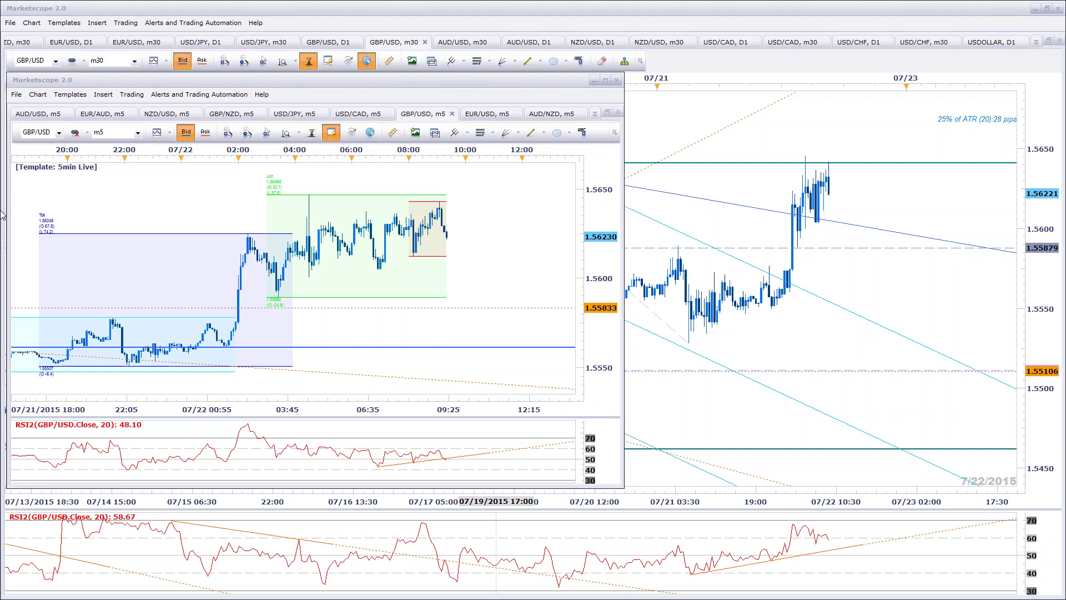
left_click(1037, 42)
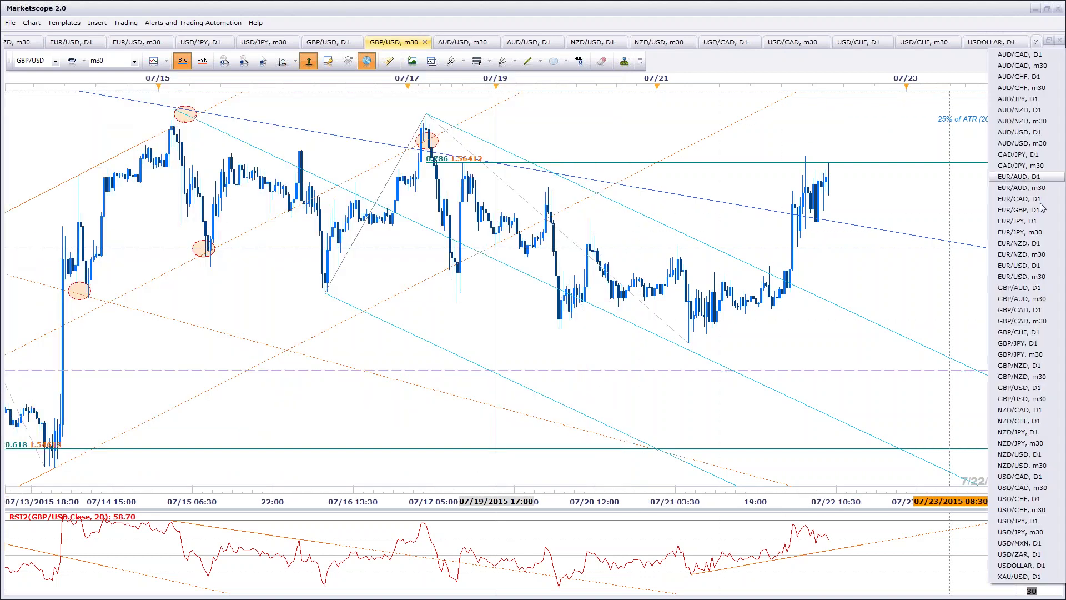
left_click(1032, 299)
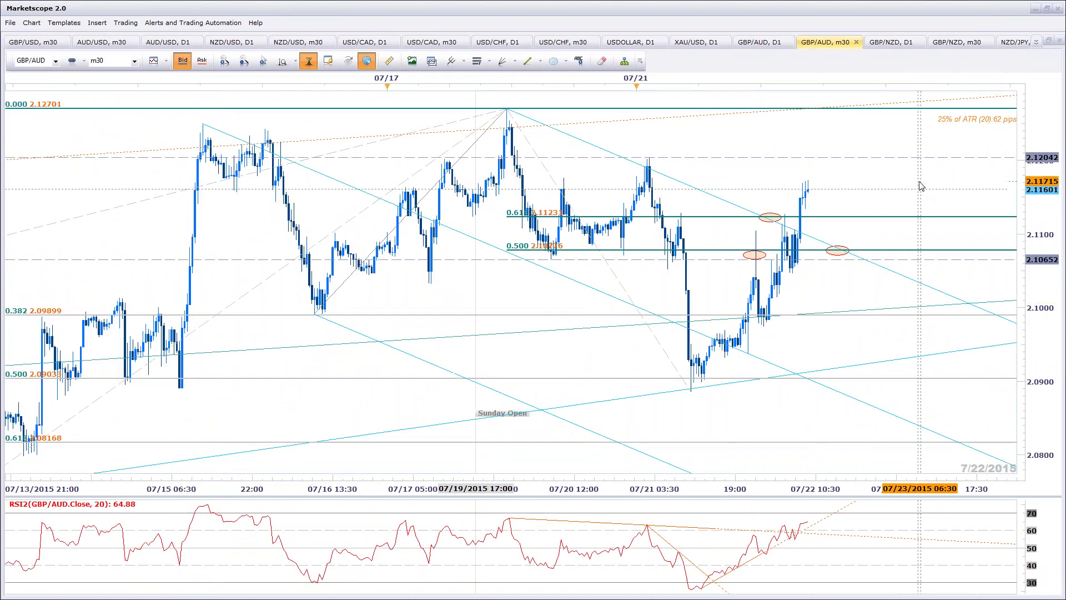